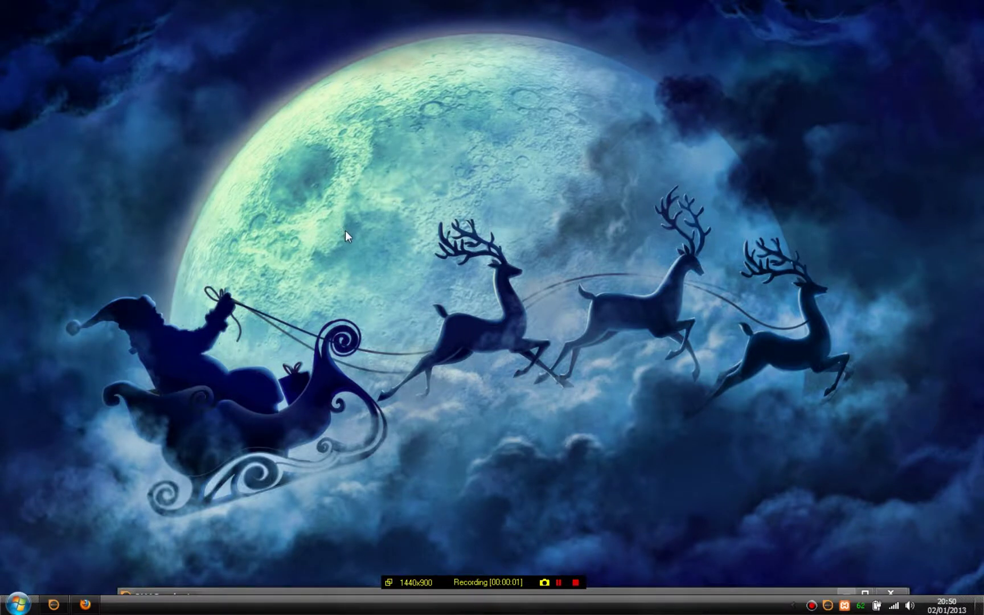
mouse_move(294, 8)
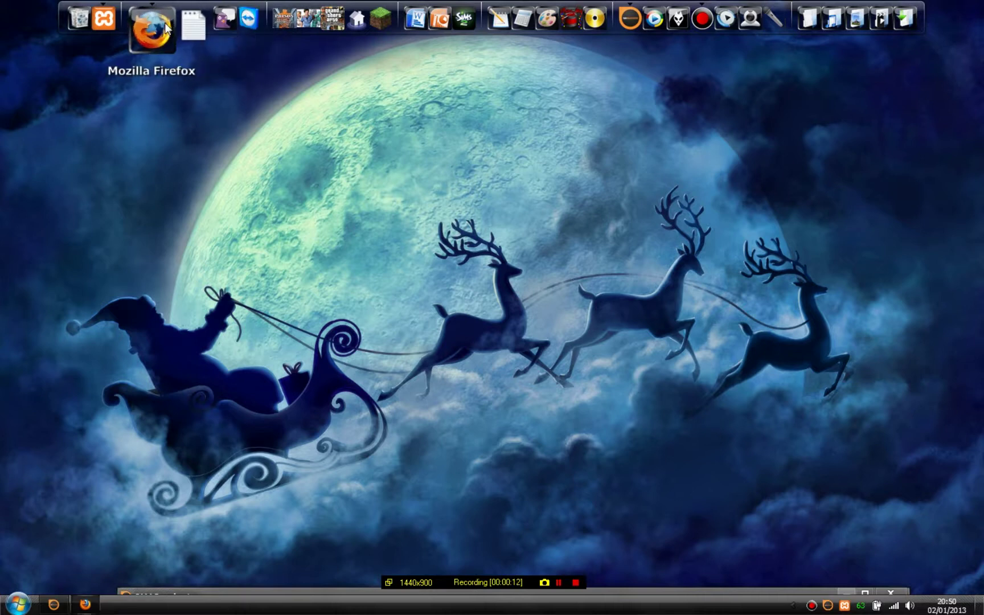
click(142, 20)
click(47, 8)
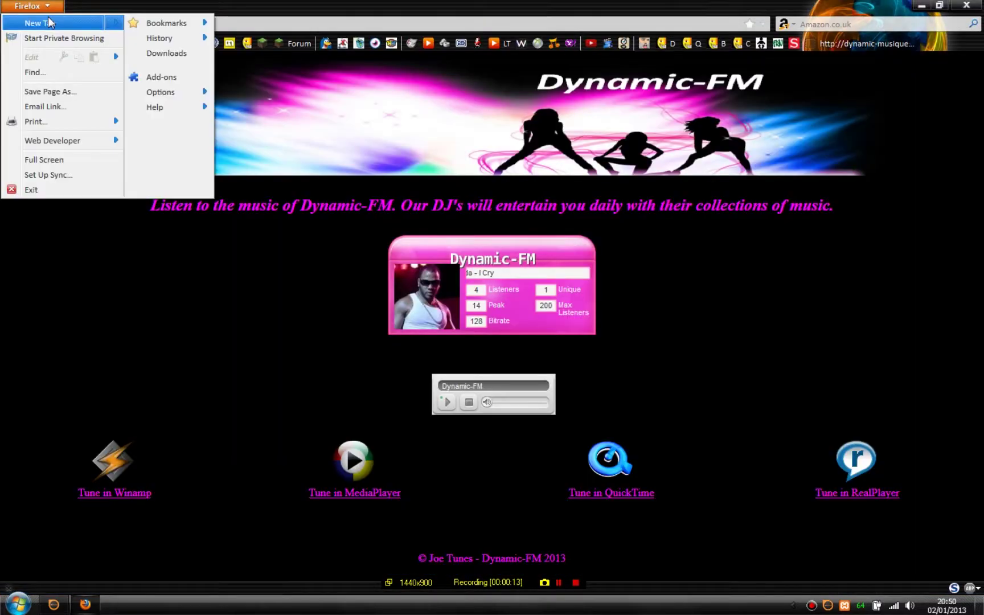
click(49, 20)
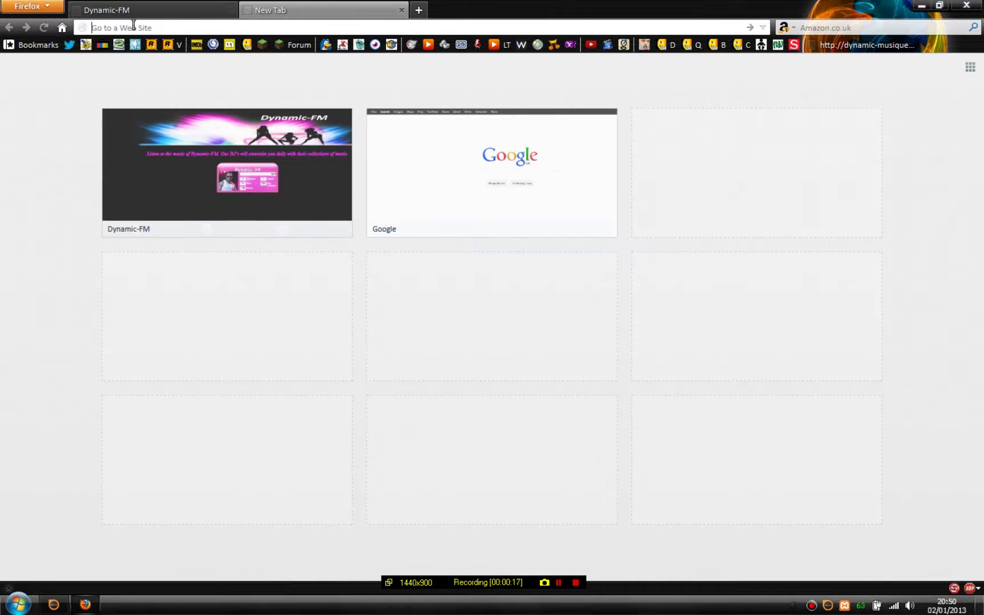
text(www.rocketdock.com)
key(Return)
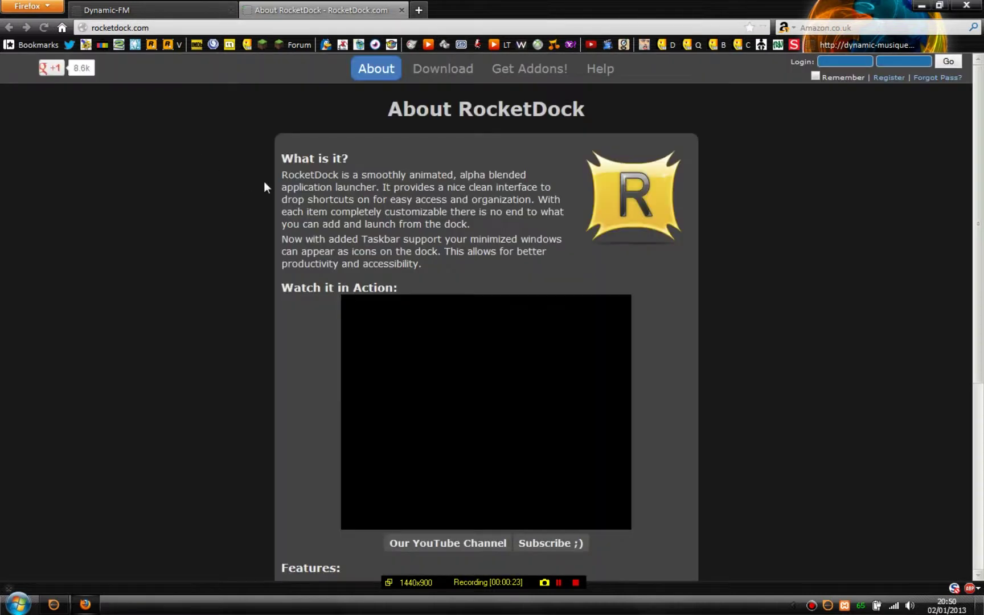
click(433, 71)
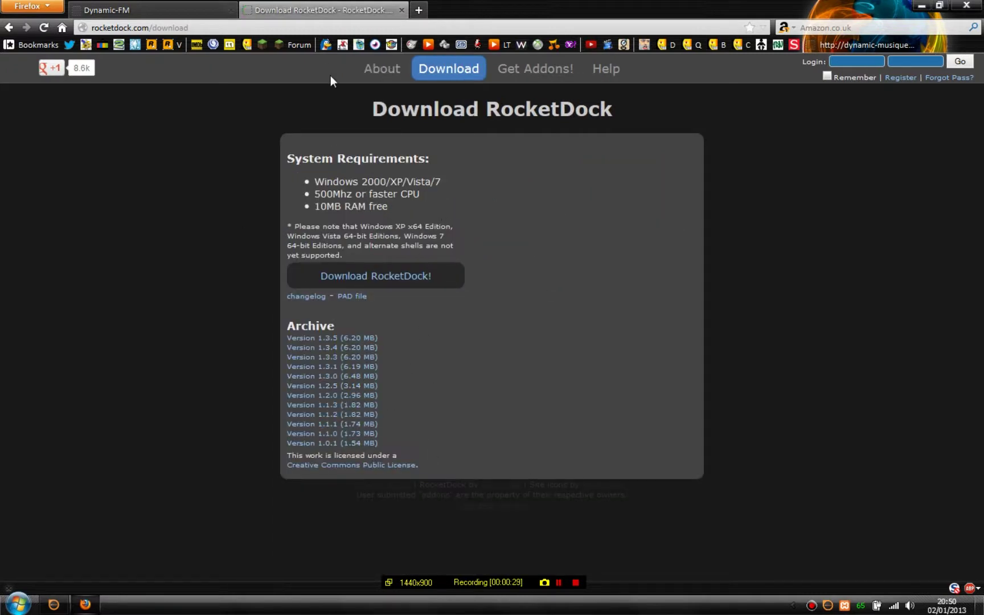
- Open the dock's settings and reset RocketDock to its default settings
mouse_move(472, 3)
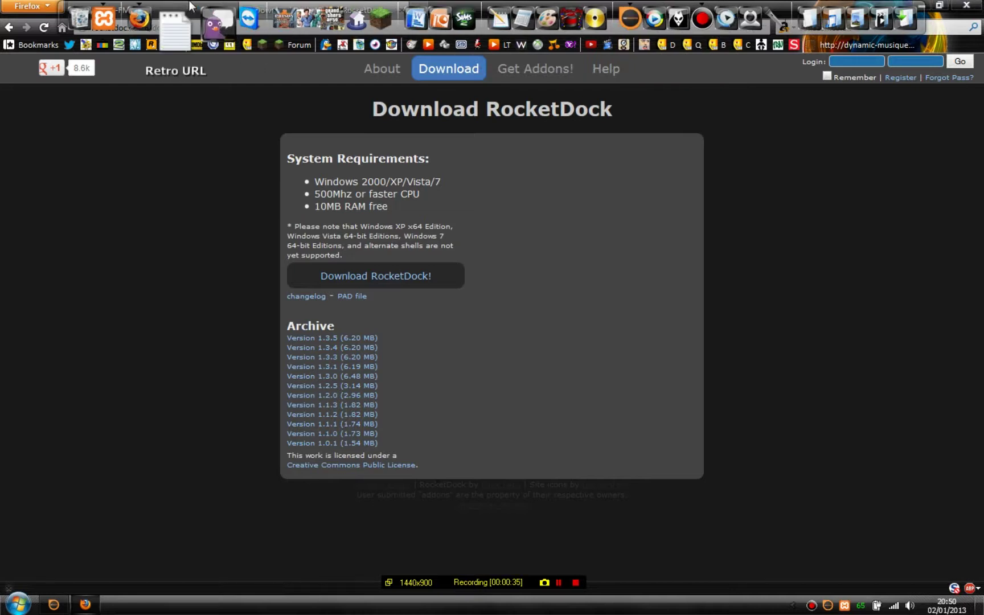
right_click(247, 17)
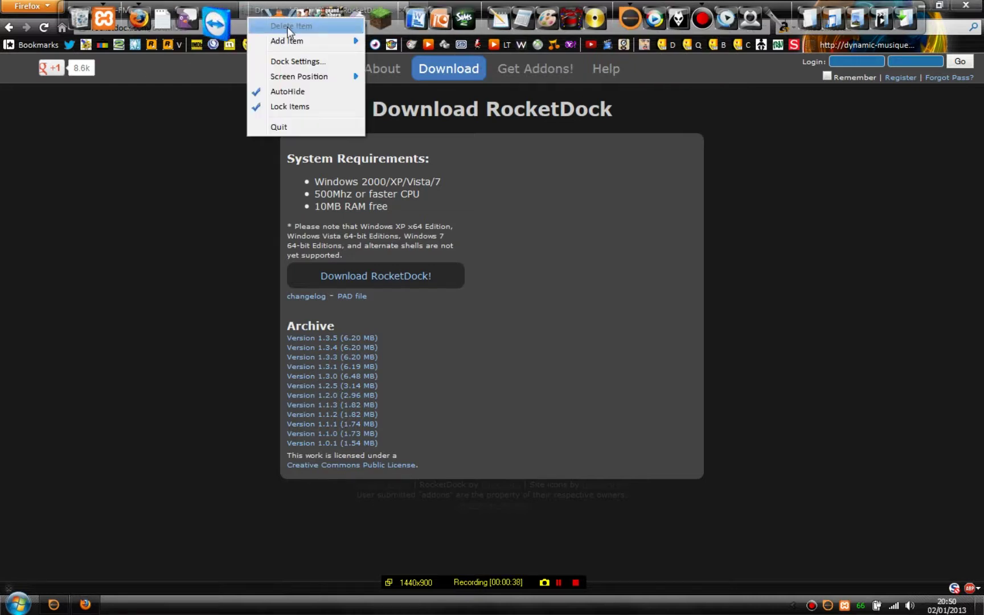
click(297, 60)
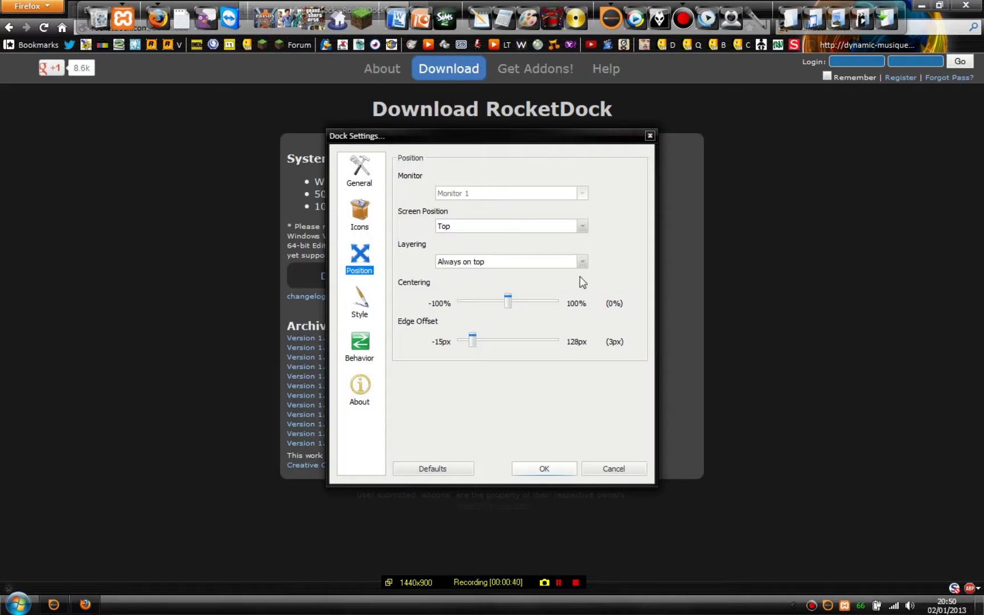
click(446, 469)
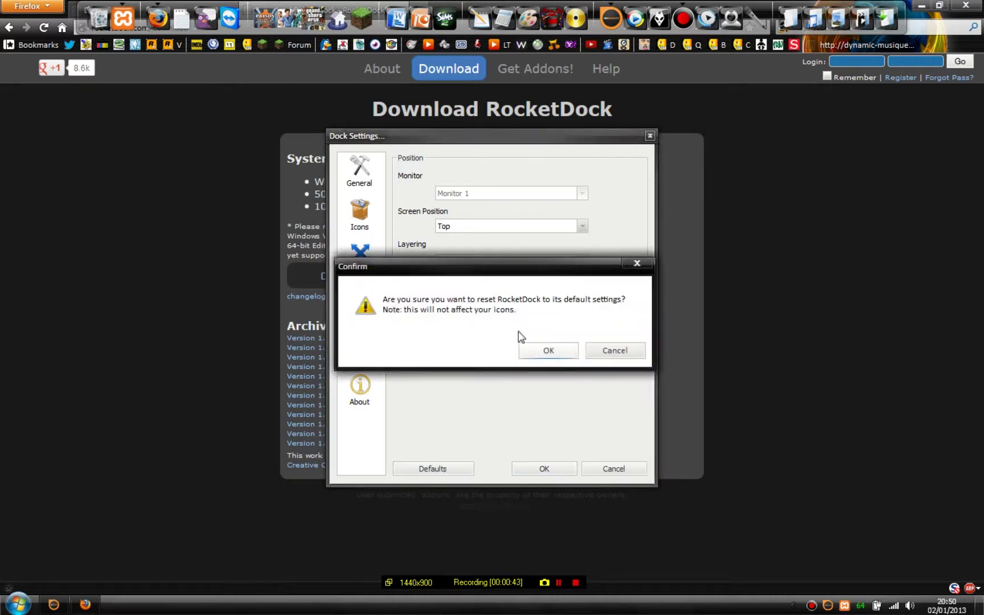
click(556, 358)
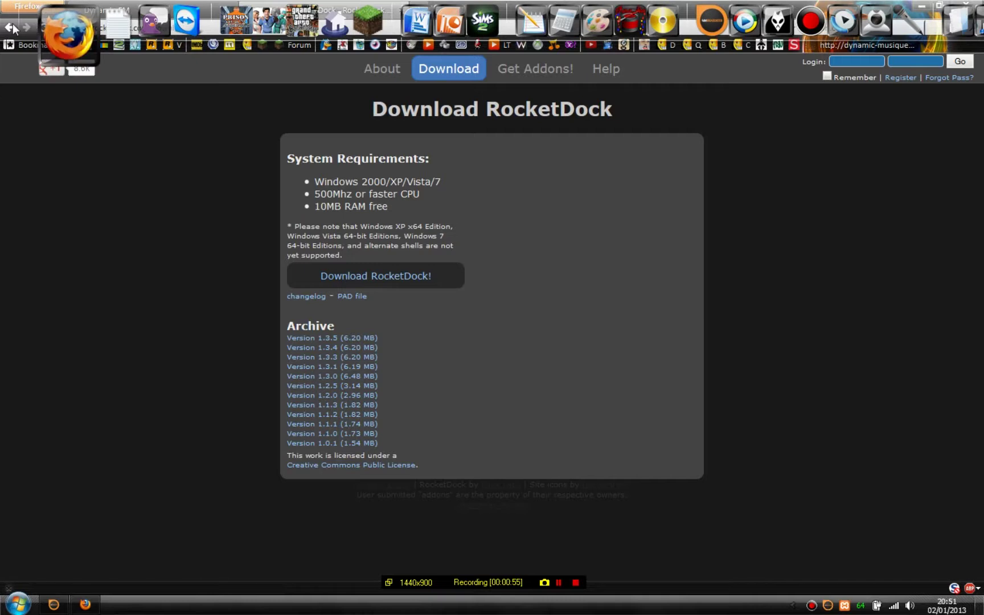
right_click(336, 28)
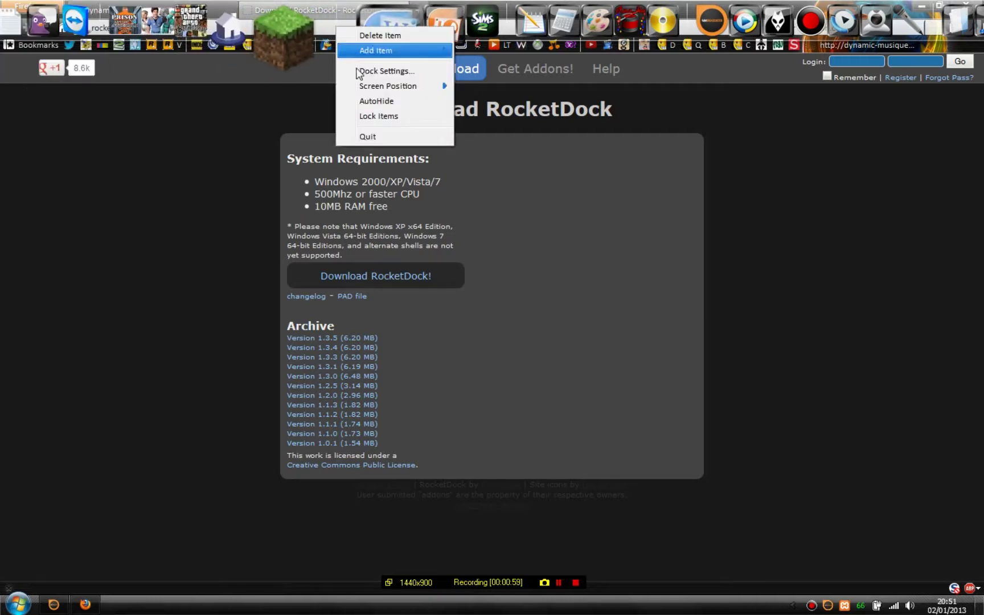
click(373, 72)
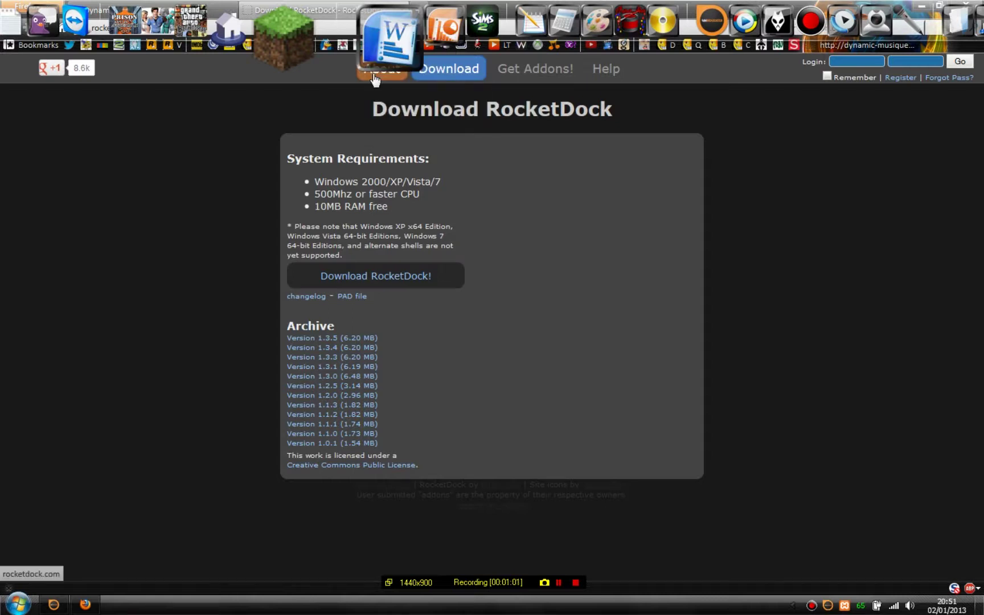
click(361, 171)
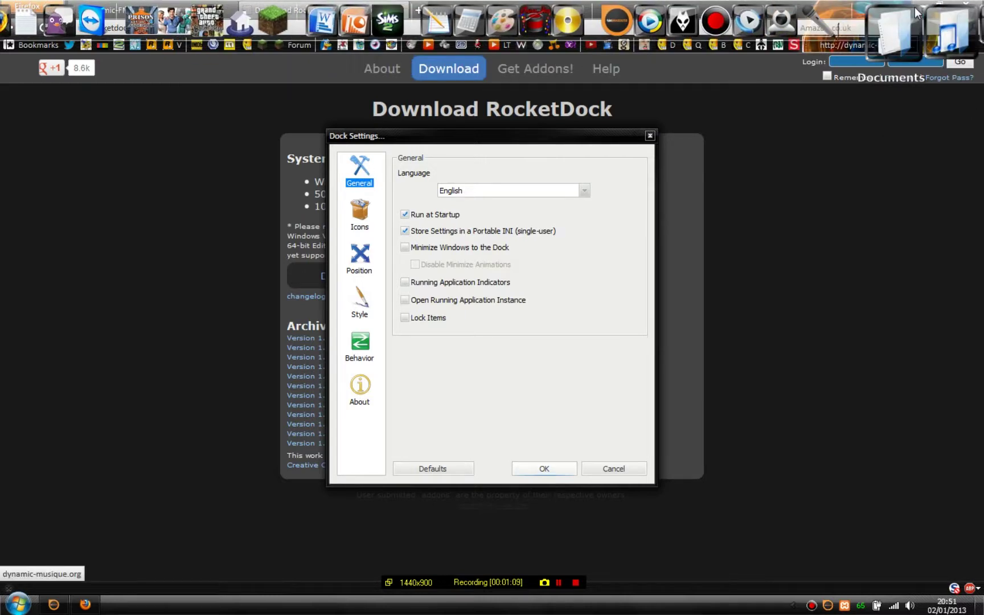
click(598, 466)
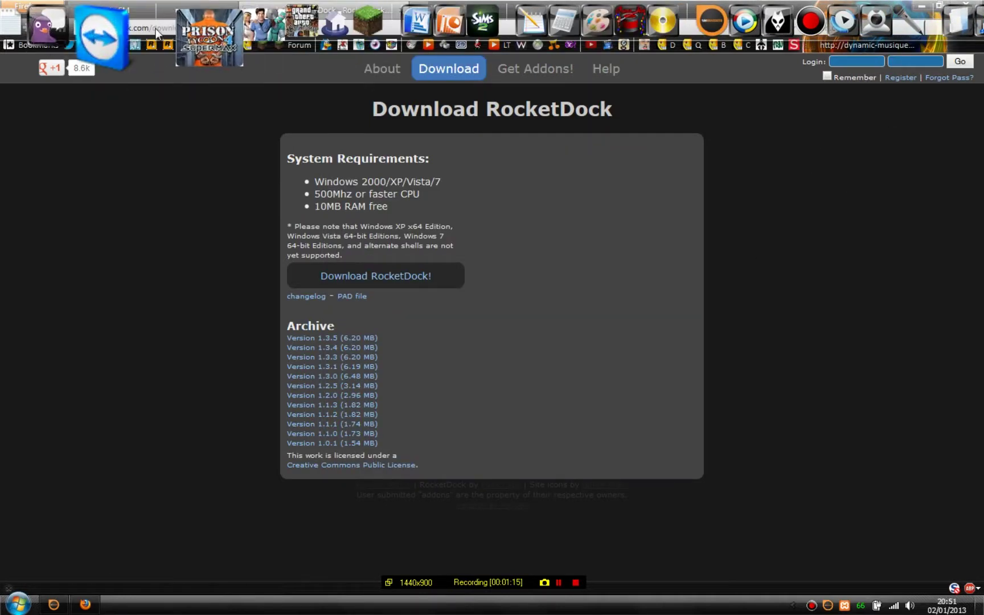
- Show the desktop and restore the SAM Broadcaster window
right_click(606, 604)
click(660, 534)
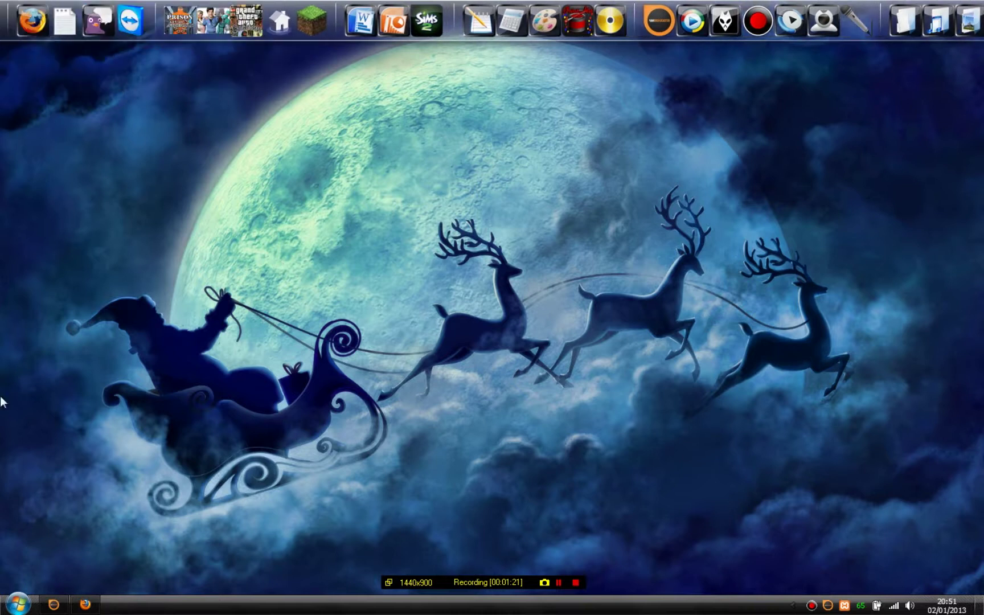
mouse_move(85, 604)
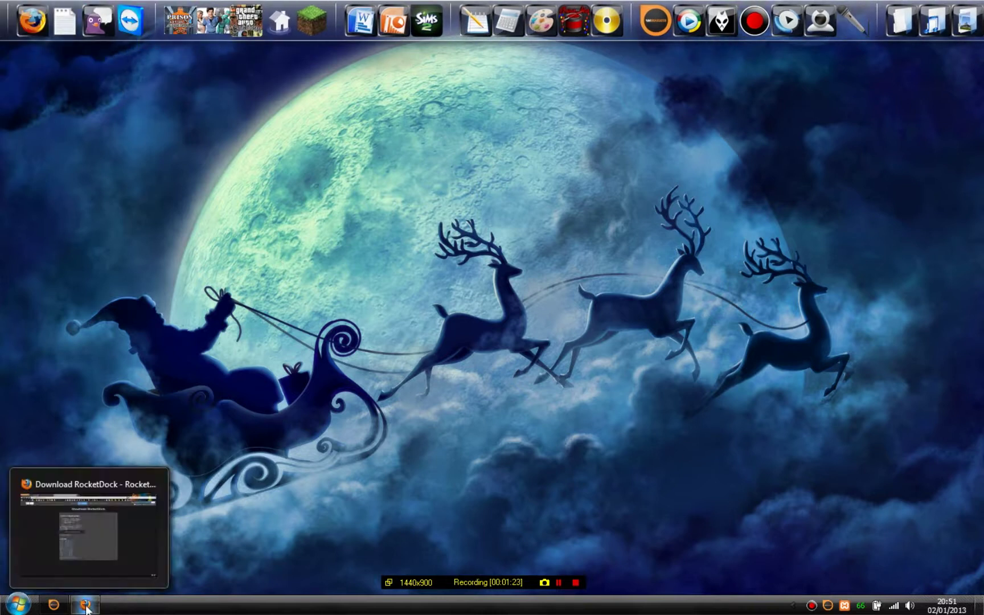
mouse_move(54, 604)
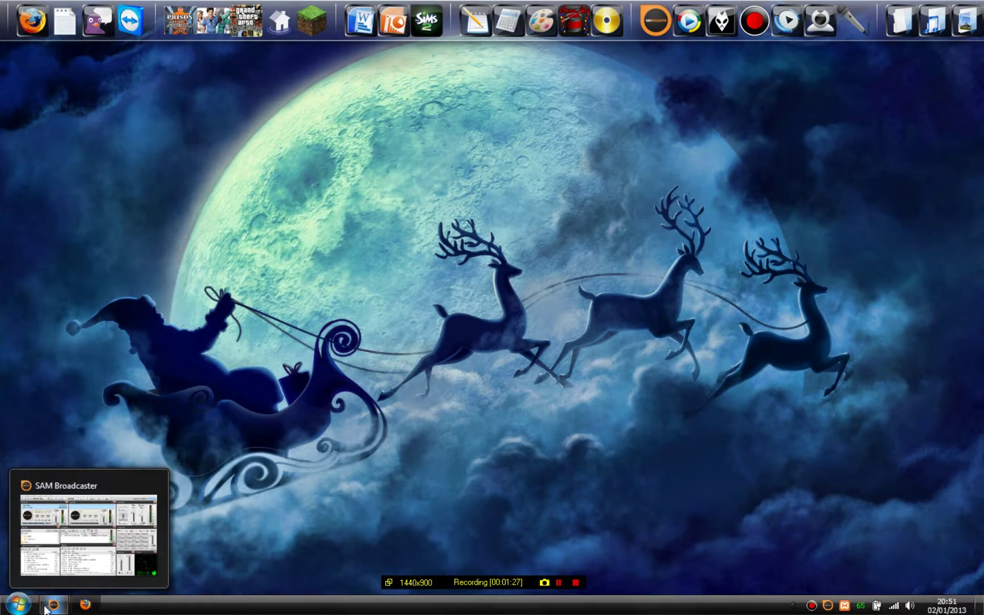
click(44, 562)
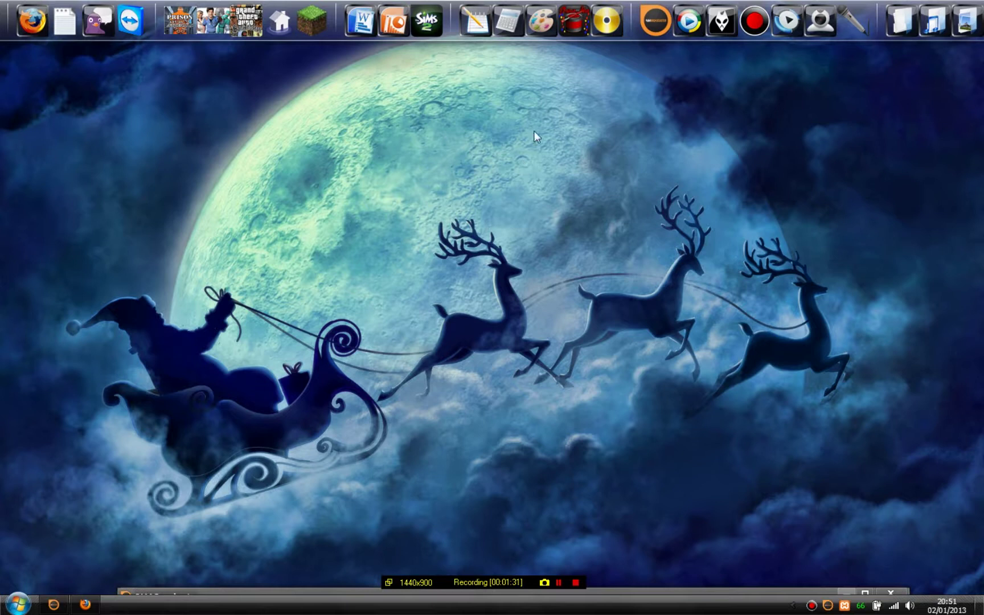
- Open the dock settings and choose English as the dock's language
right_click(453, 22)
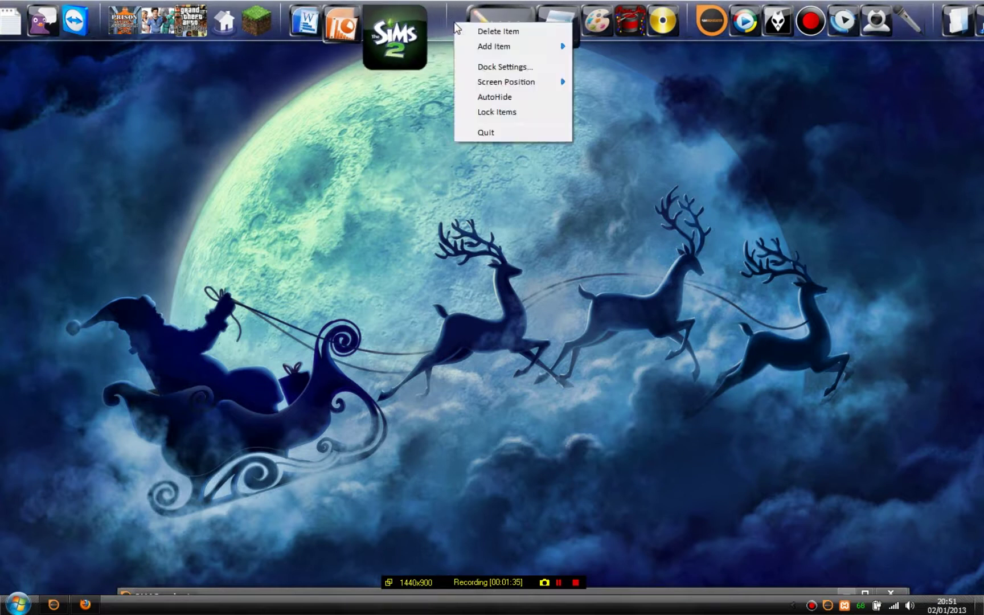
click(518, 67)
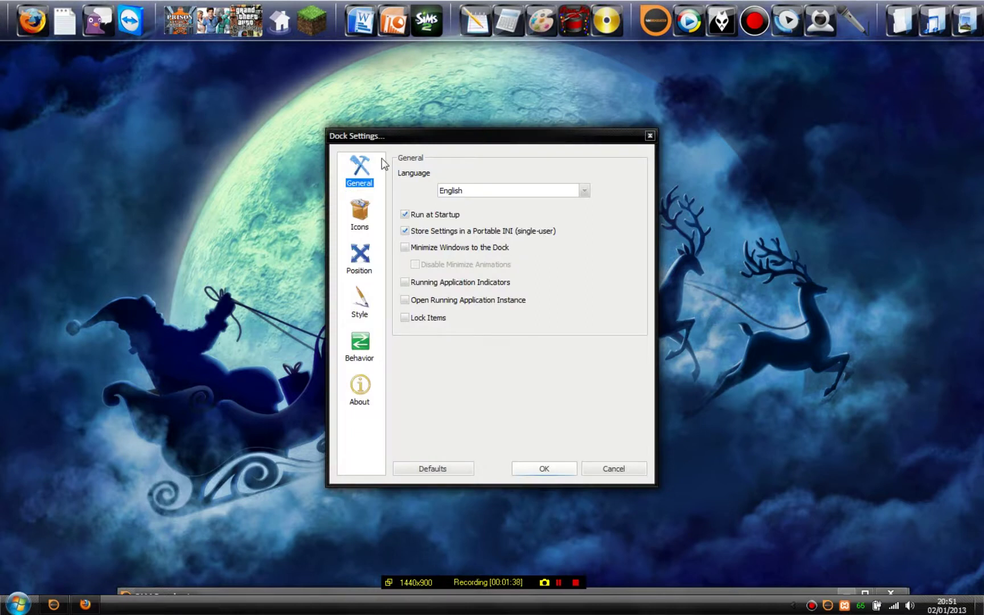
click(563, 196)
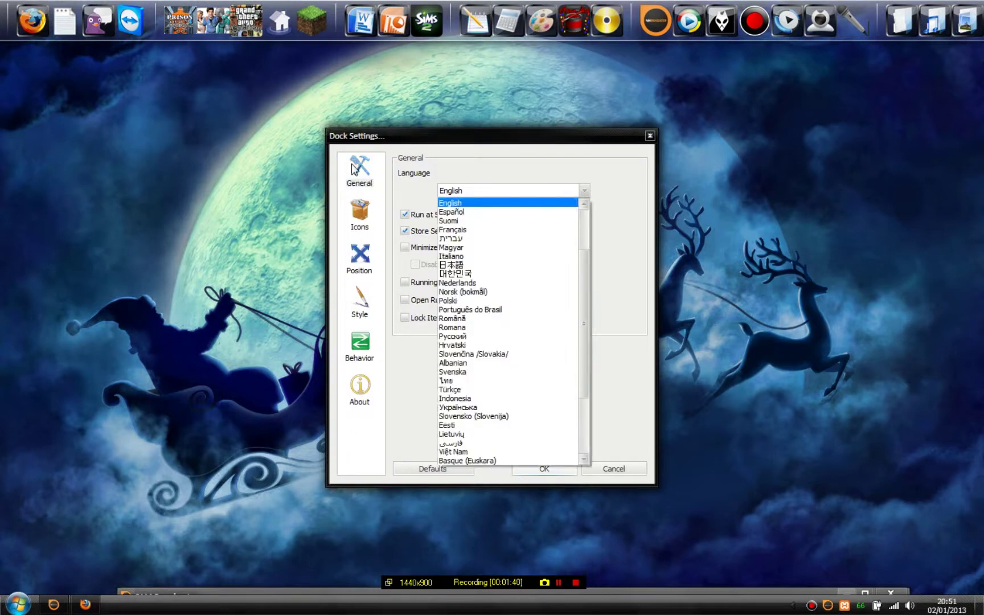
click(463, 205)
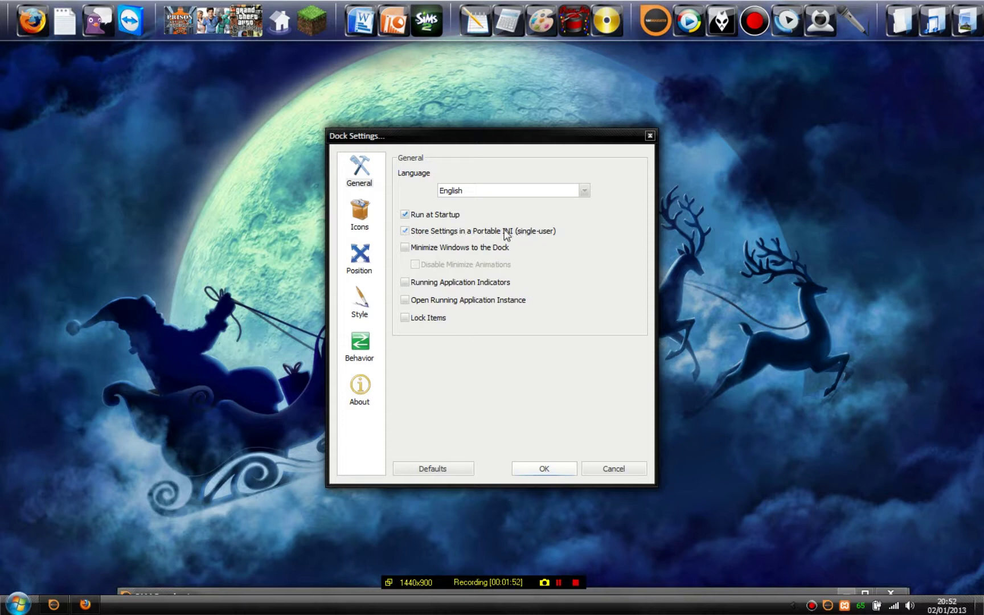
- Enable minimizing windows to the dock and apply the settings
click(477, 249)
click(405, 248)
click(442, 251)
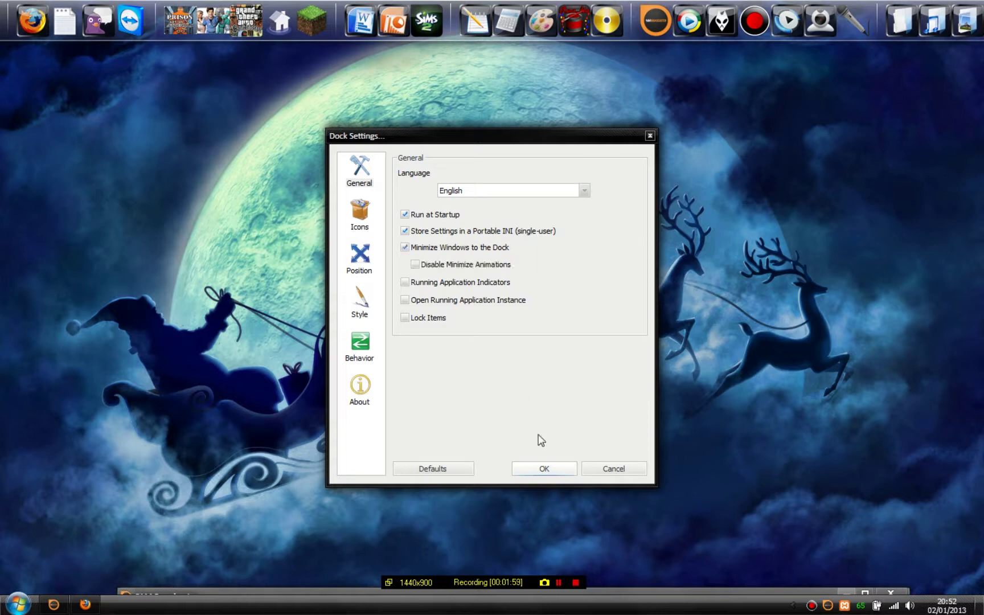
click(545, 469)
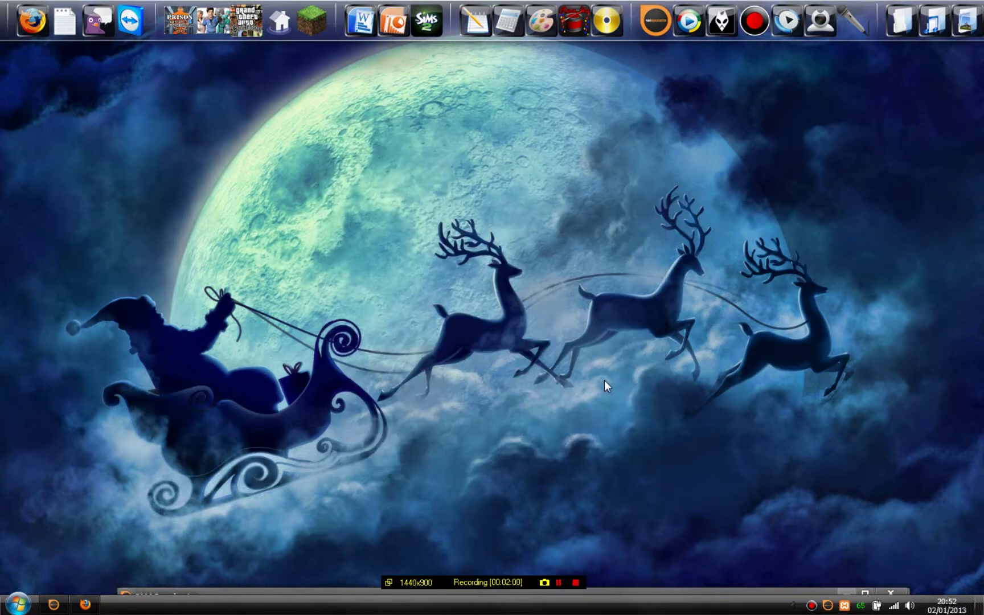
- Reopen the dock settings, turn off minimizing windows to the dock, and lock the dock items
right_click(336, 14)
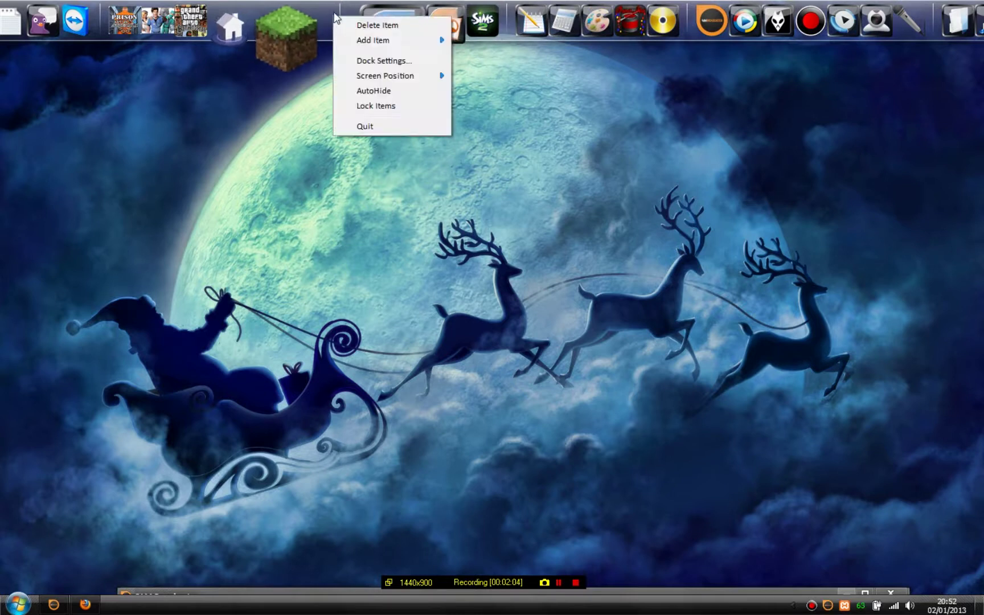
click(363, 60)
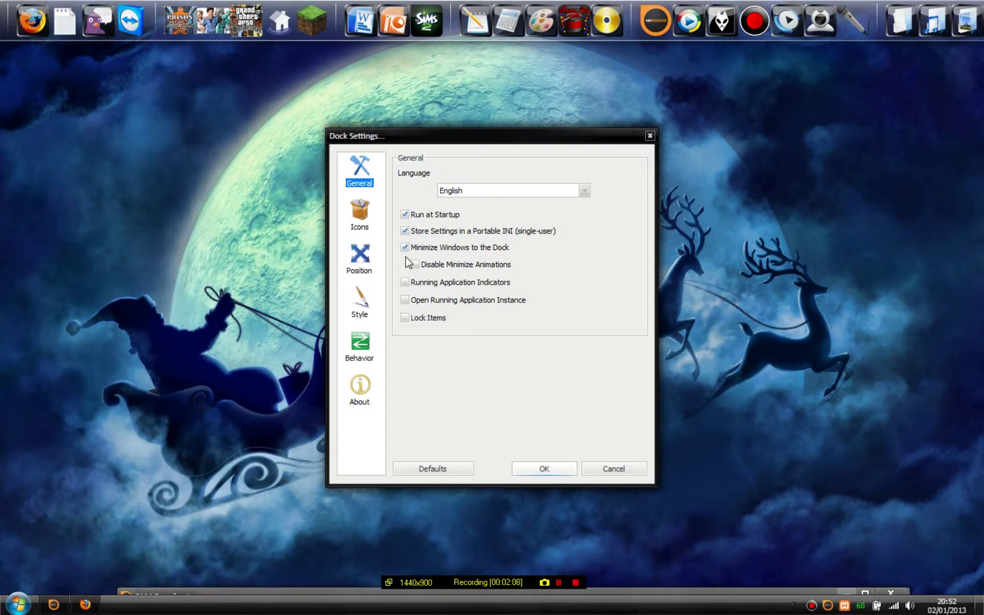
click(404, 249)
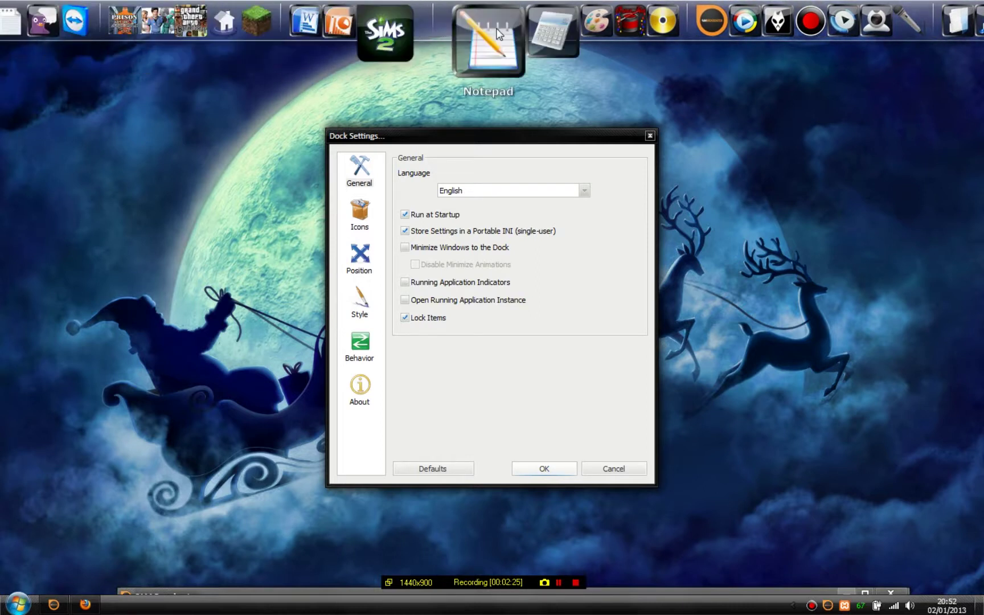
- Set the dock icons' quality to High Quality (Slower), comparing it with Average Quality
click(361, 216)
click(506, 196)
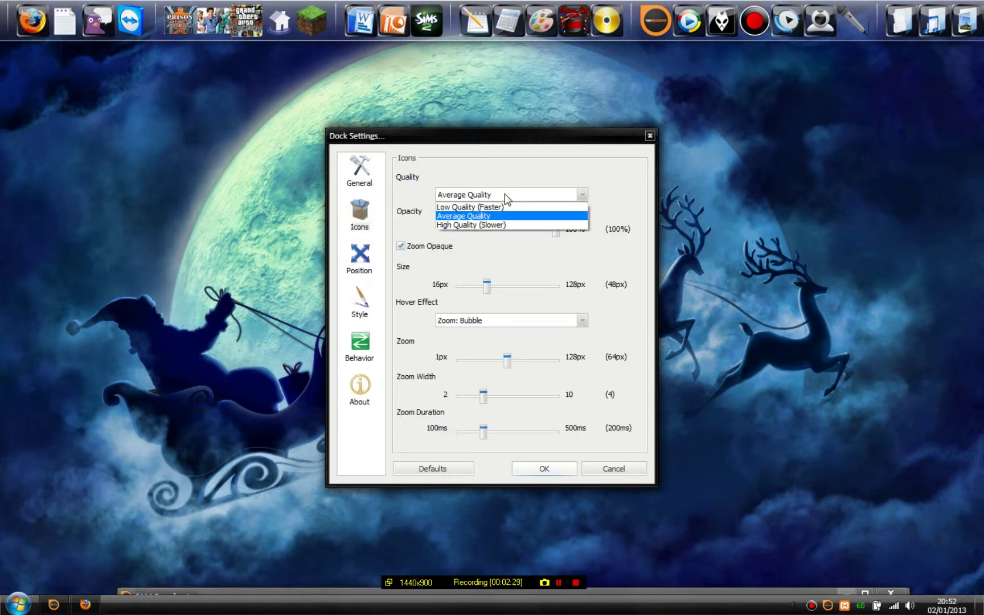
click(500, 225)
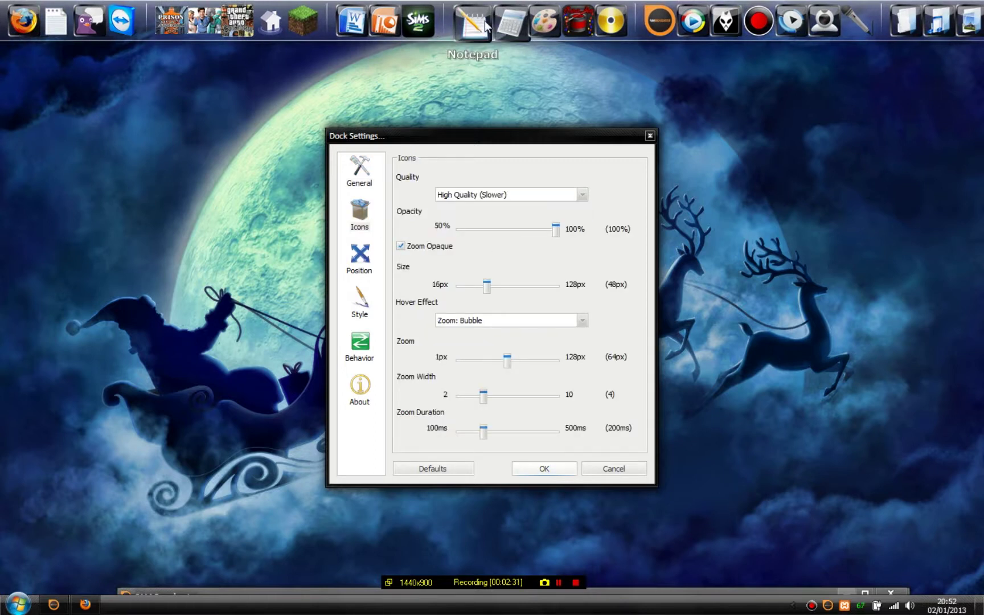
click(501, 197)
click(497, 217)
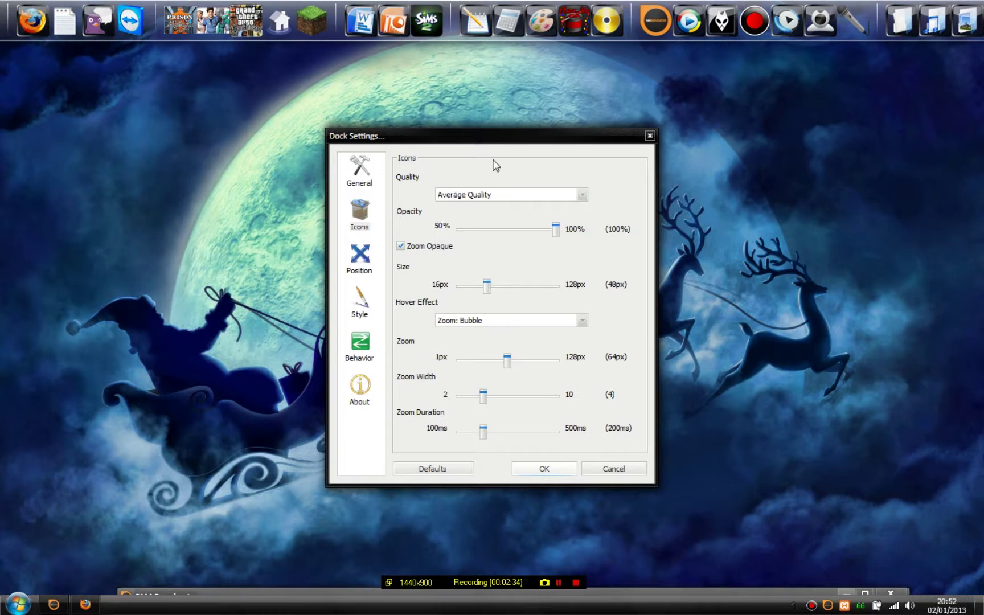
click(506, 195)
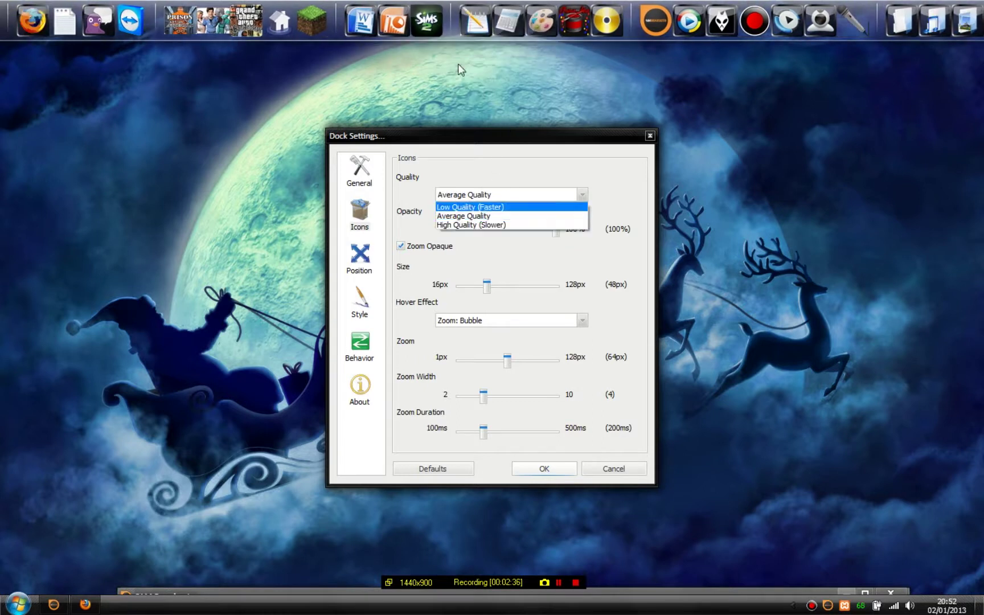
click(495, 225)
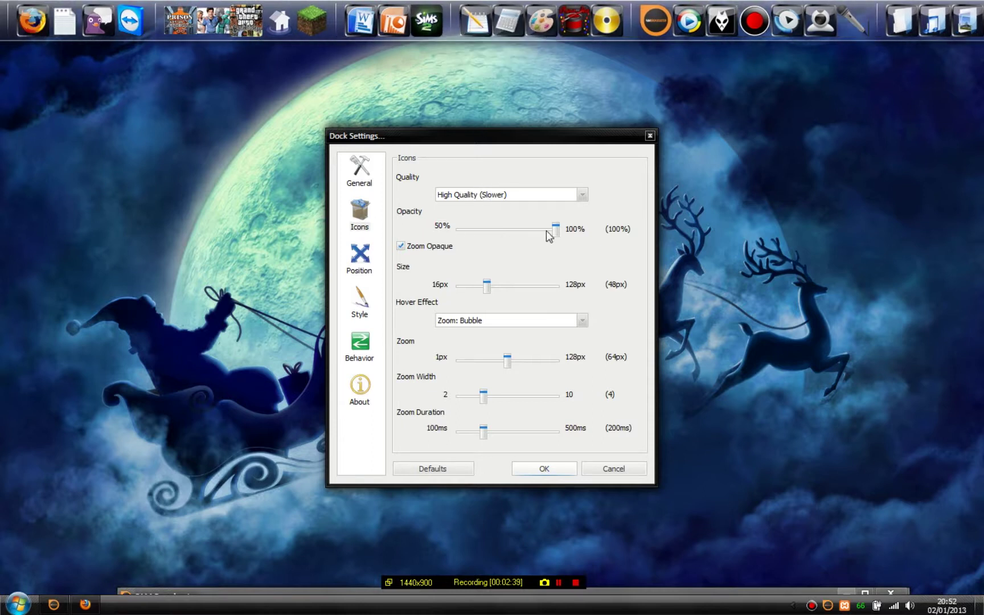
- Try the minimum icon opacity, return it to 100%, and try toggling Zoom Opaque
drag(555, 229, 399, 231)
drag(459, 229, 733, 231)
click(401, 247)
- Reduce the dock icon size to 35 px and turn off Zoom Opaque
drag(488, 291, 474, 289)
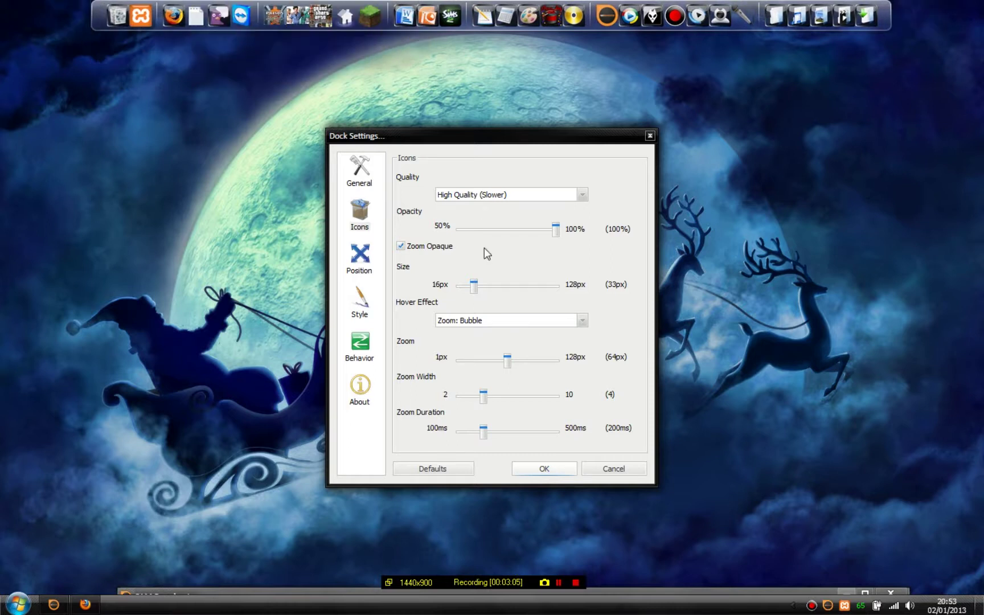
drag(477, 287, 475, 287)
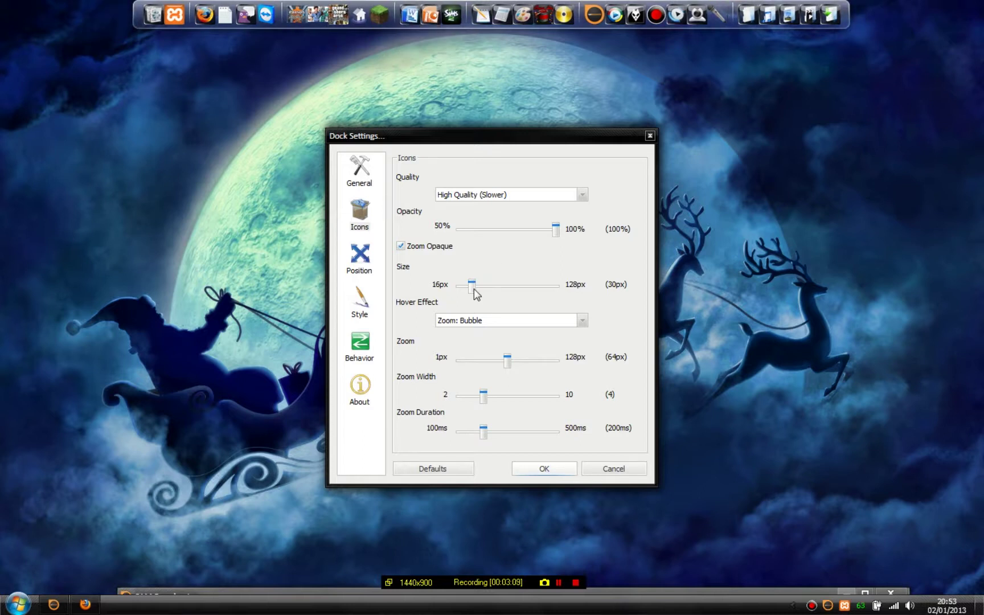
drag(474, 289, 478, 289)
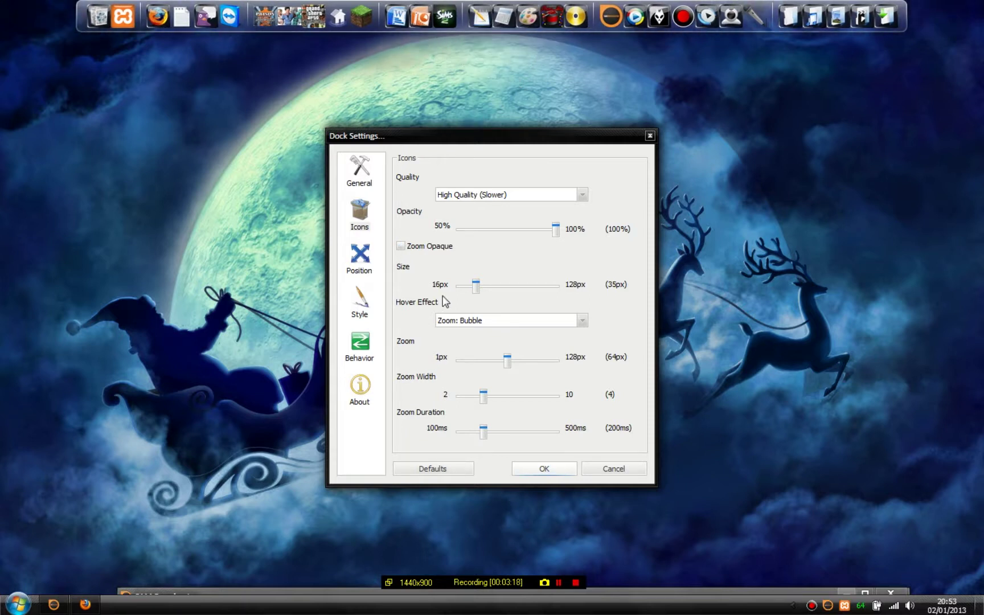
- Reduce the dock icon size to 31 px and, after trying a 128 px hover zoom, set the zoom to 35 px
drag(477, 287, 474, 290)
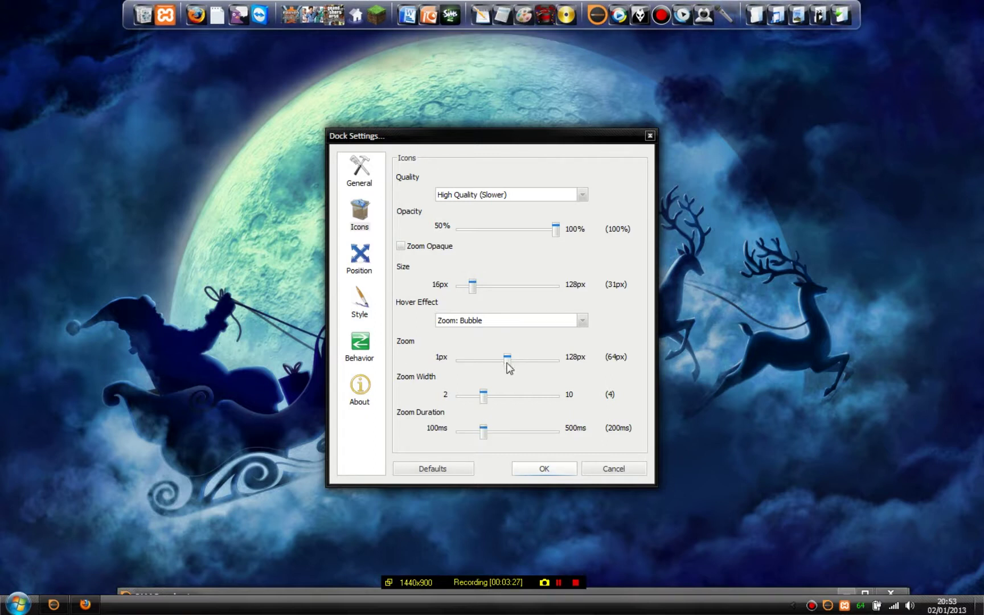
drag(504, 360, 626, 362)
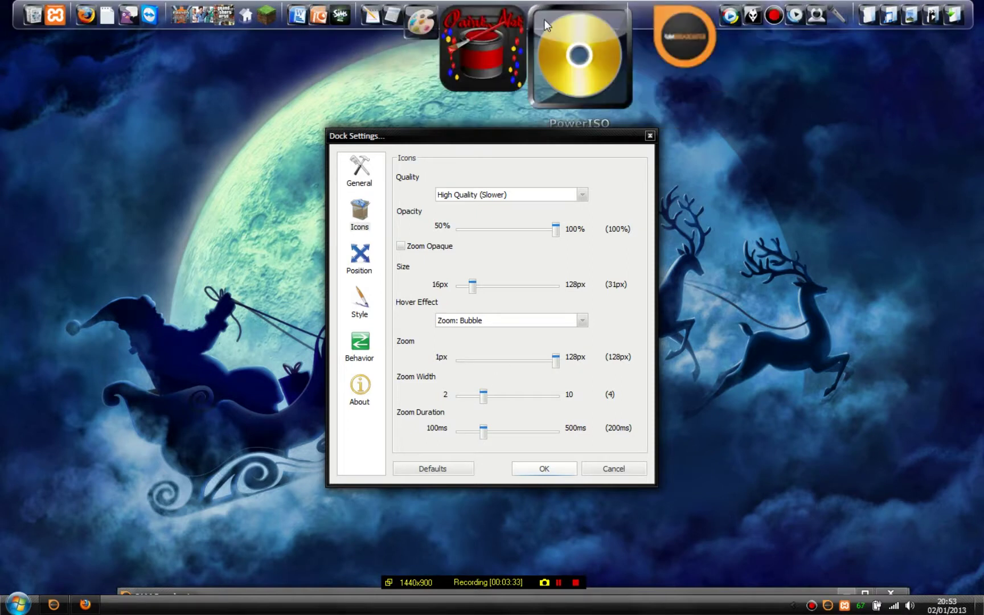
drag(555, 360, 482, 352)
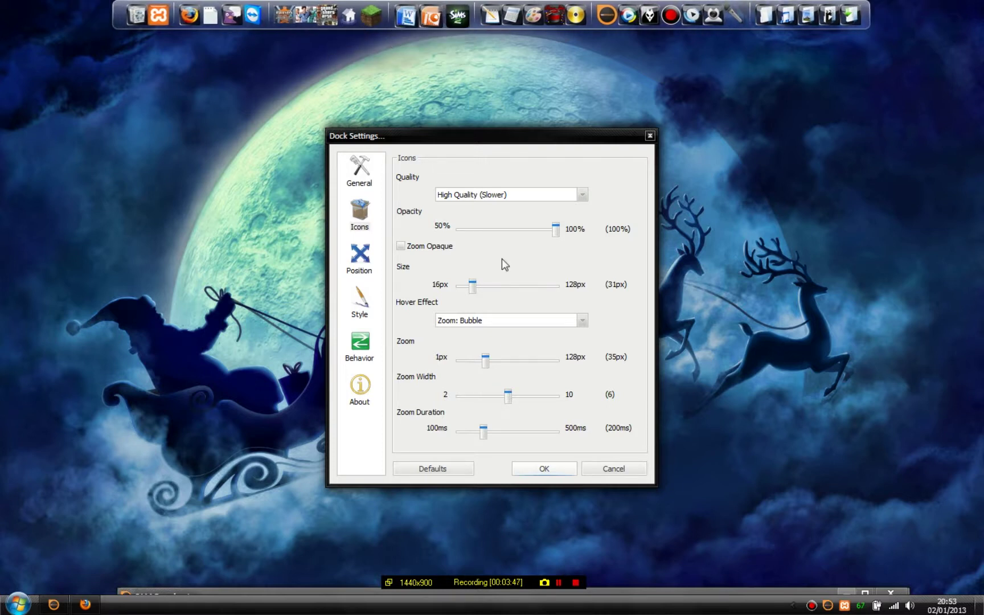
- Compare zoom widths of 10 and 2 on the dock icons, and set the zoom width to 4
drag(506, 399, 580, 398)
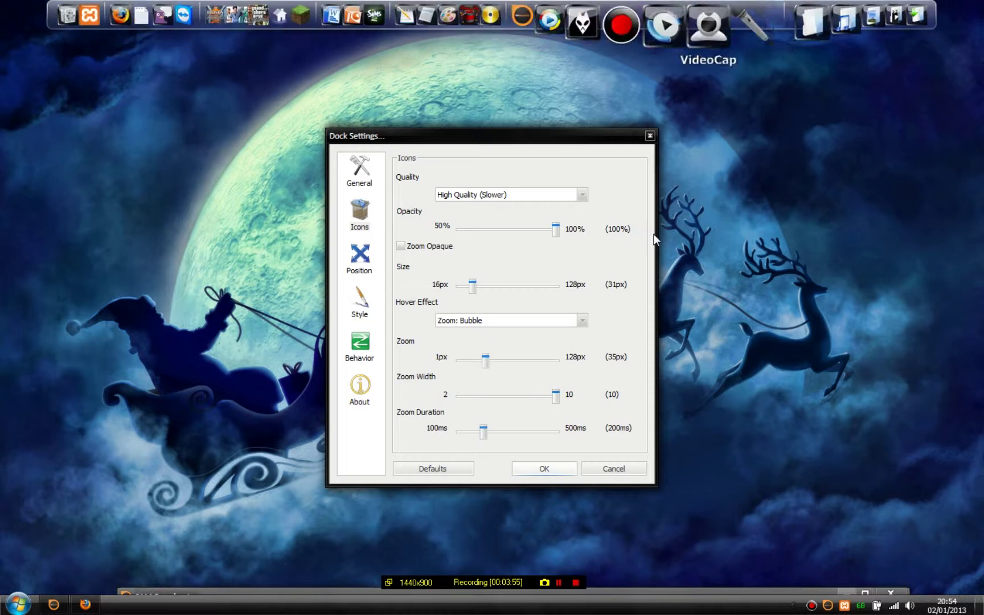
drag(557, 396, 338, 402)
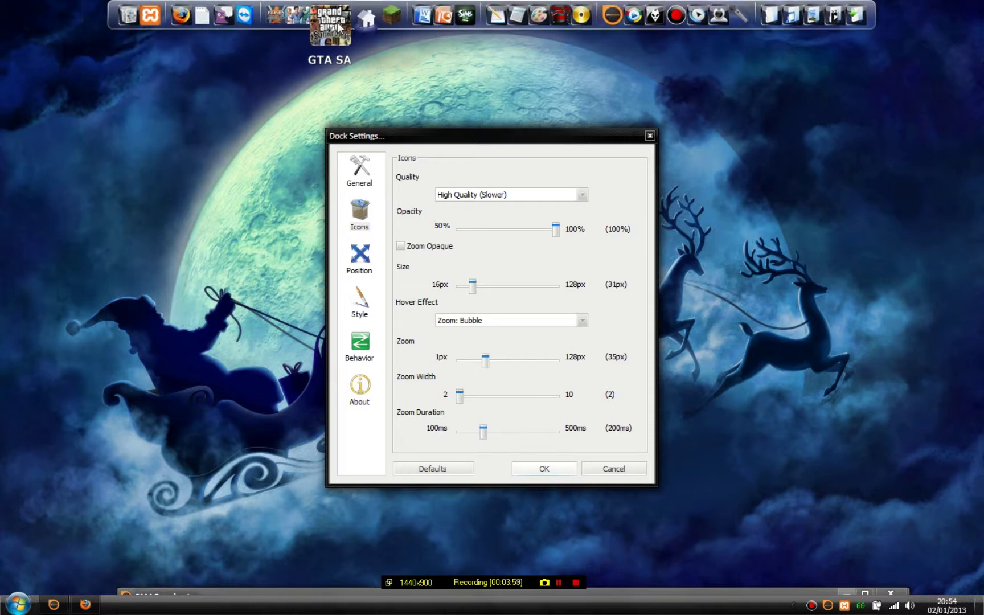
drag(461, 399, 484, 403)
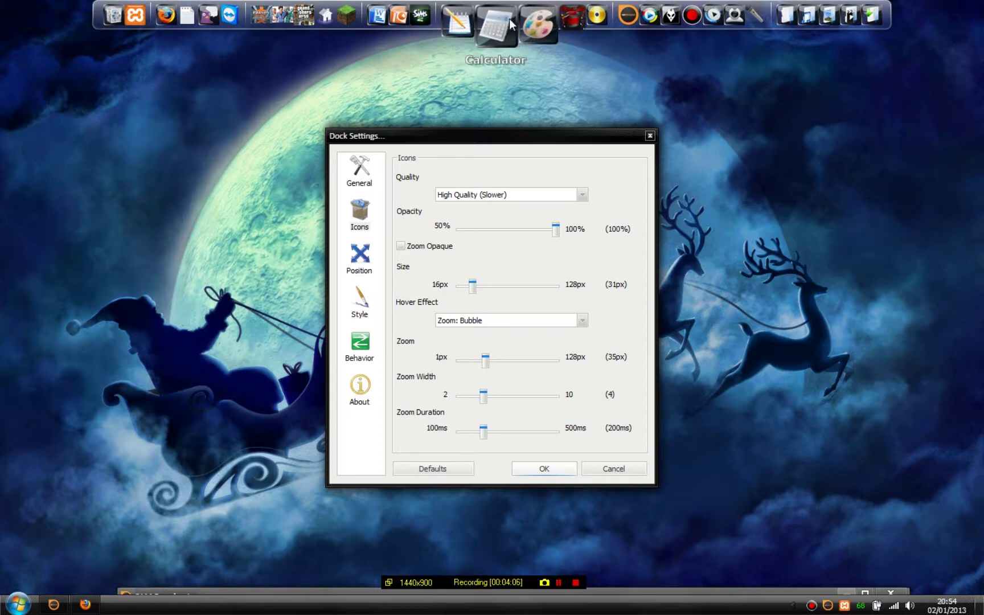
- Adjust the icon zoom duration, trying 440 ms and several shorter durations
drag(487, 433, 541, 433)
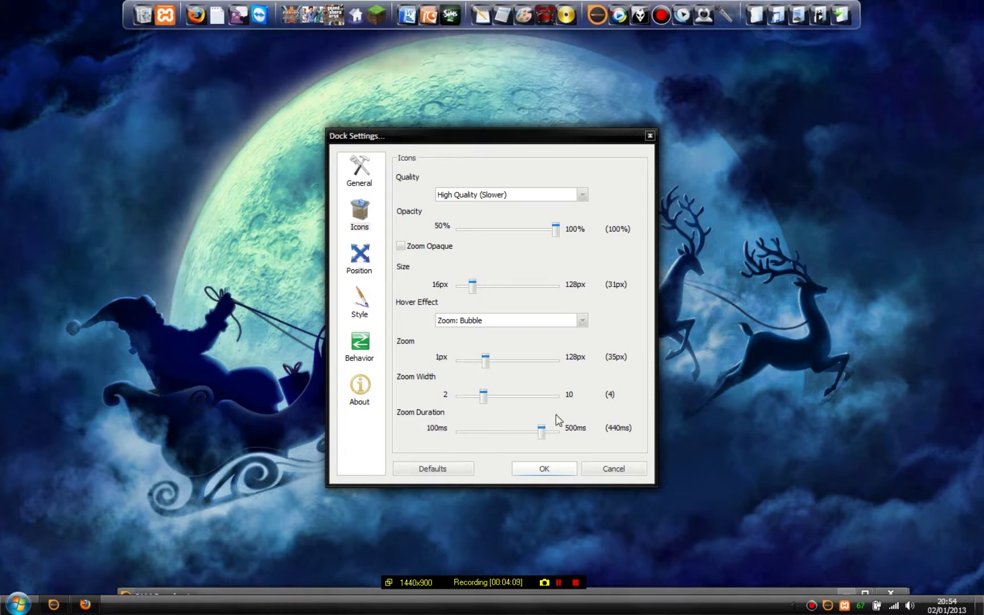
drag(543, 435, 516, 433)
drag(443, 433, 447, 431)
drag(473, 435, 482, 433)
drag(496, 431, 506, 436)
- Show the dock's position settings, check the screen position options, and keep the dock at Top
click(352, 268)
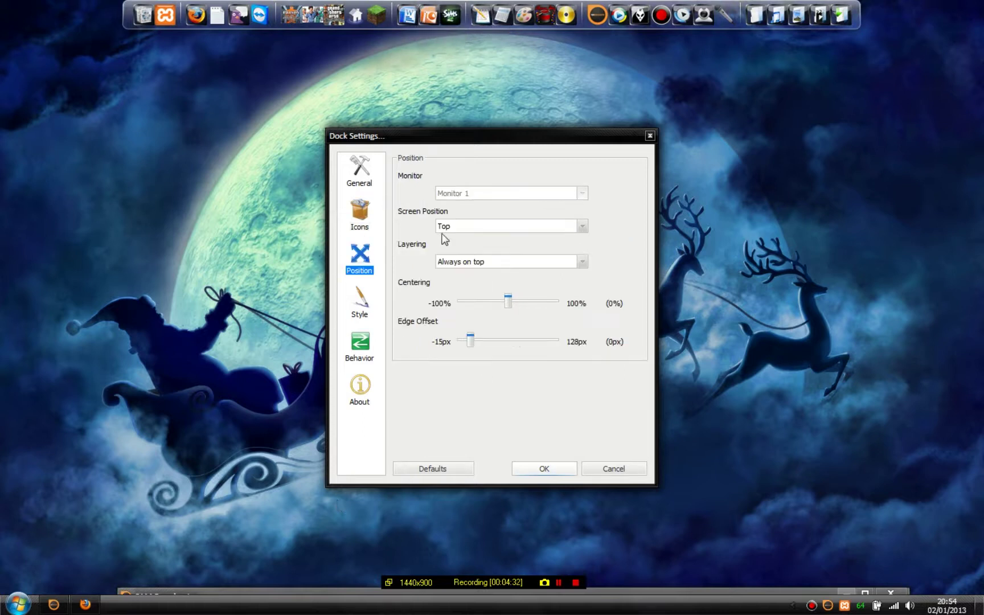
click(509, 227)
click(498, 229)
click(485, 230)
click(481, 238)
- Set the dock's layering to Normal and its edge offset to 1 px, keeping centering at 0%
click(489, 262)
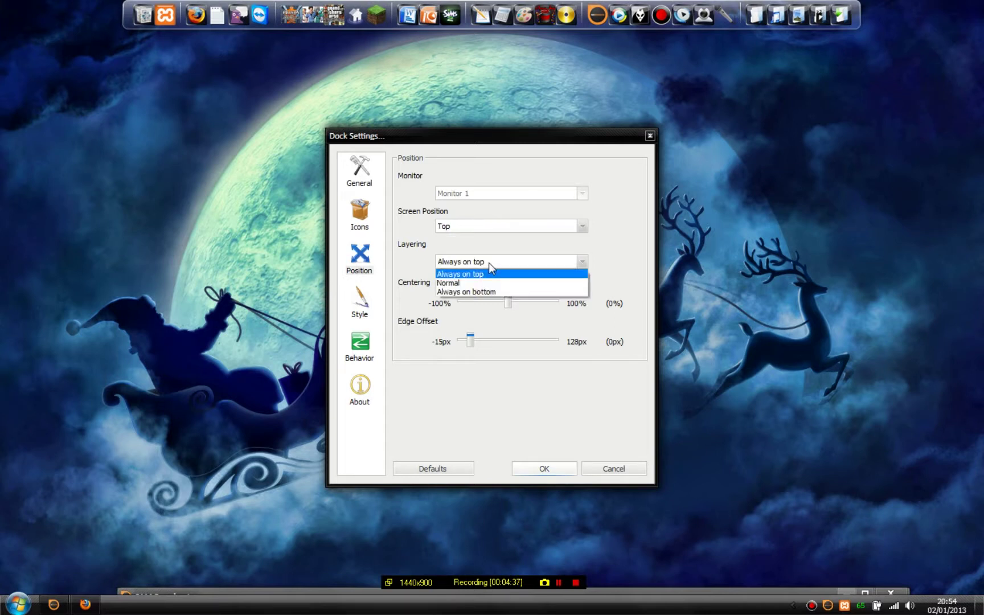
click(489, 284)
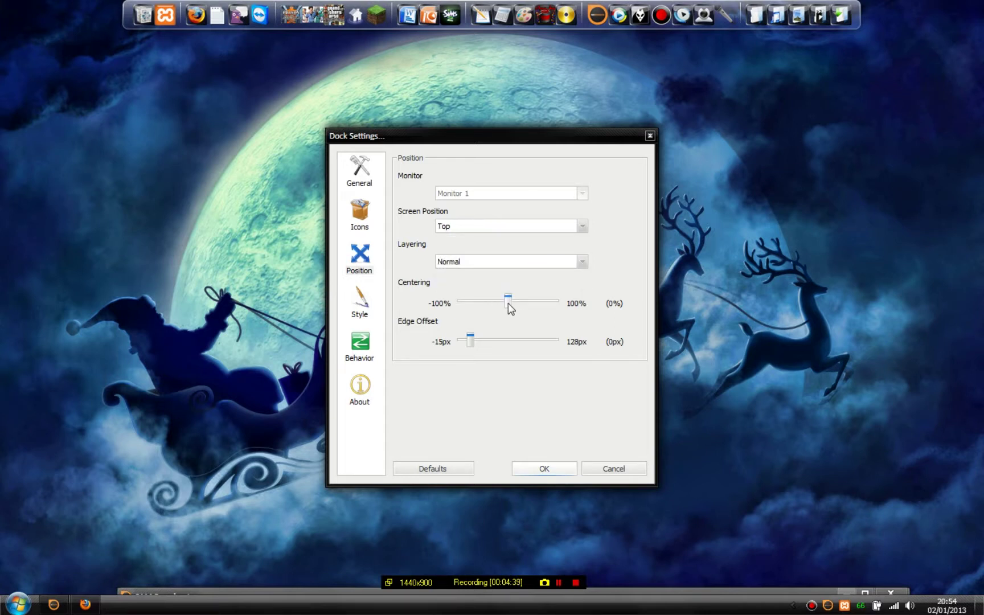
mouse_move(507, 303)
mouse_down()
mouse_move(620, 304)
mouse_move(334, 296)
mouse_move(443, 287)
mouse_move(478, 305)
mouse_move(508, 303)
mouse_up()
mouse_move(470, 342)
mouse_down()
mouse_move(553, 342)
mouse_move(516, 321)
mouse_move(416, 323)
mouse_move(455, 326)
mouse_move(471, 343)
mouse_up()
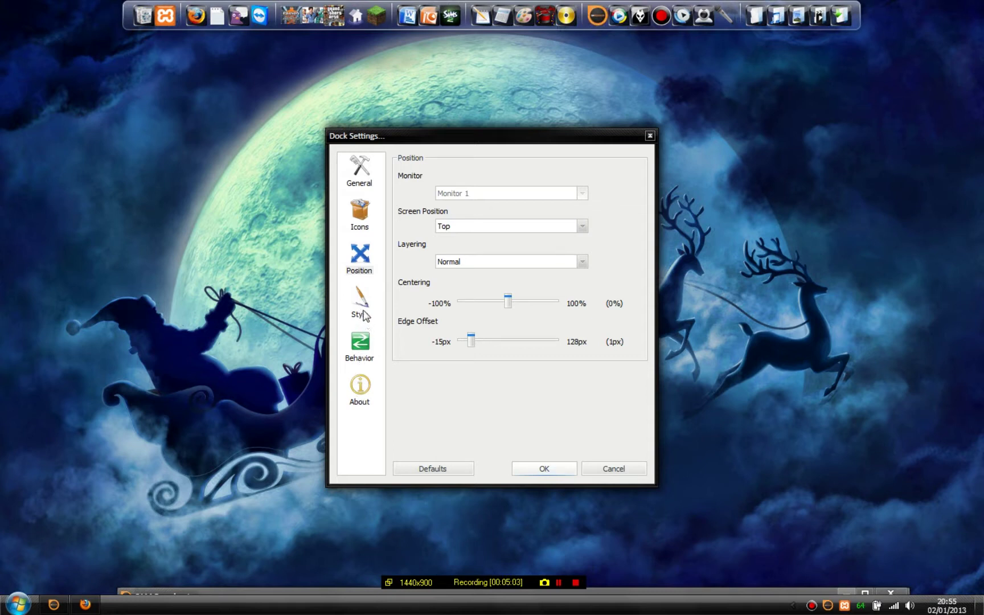
- In the style settings, try the VistaBlack dock theme and switch back to CrystalXP.net
click(362, 300)
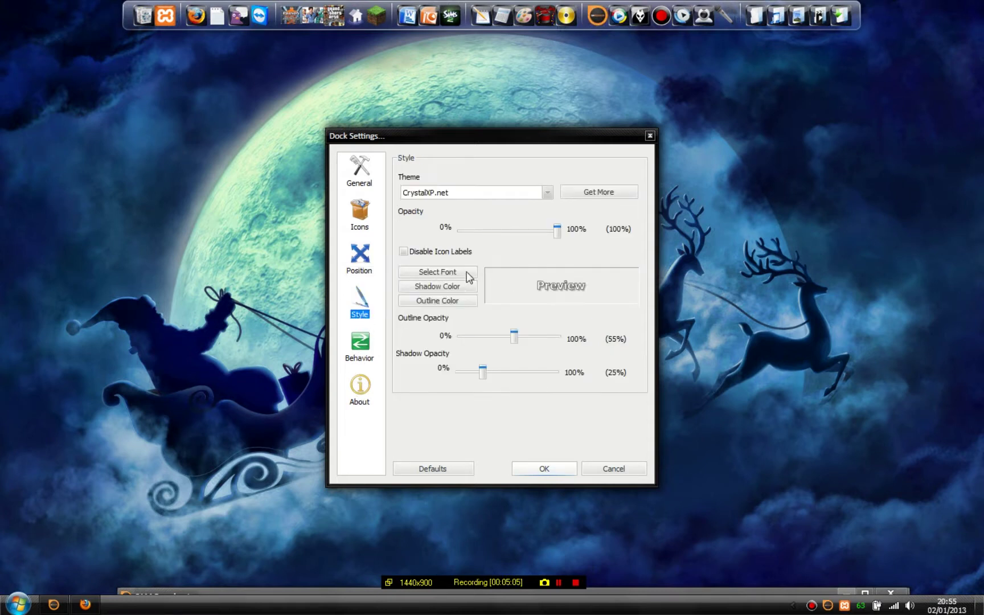
click(544, 194)
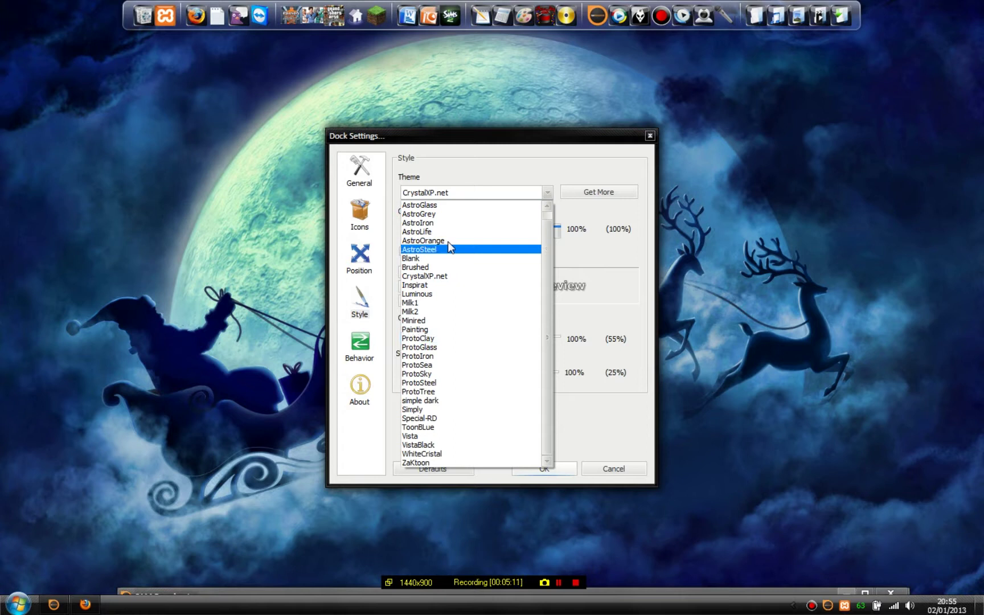
scroll(456, 228, up, 1)
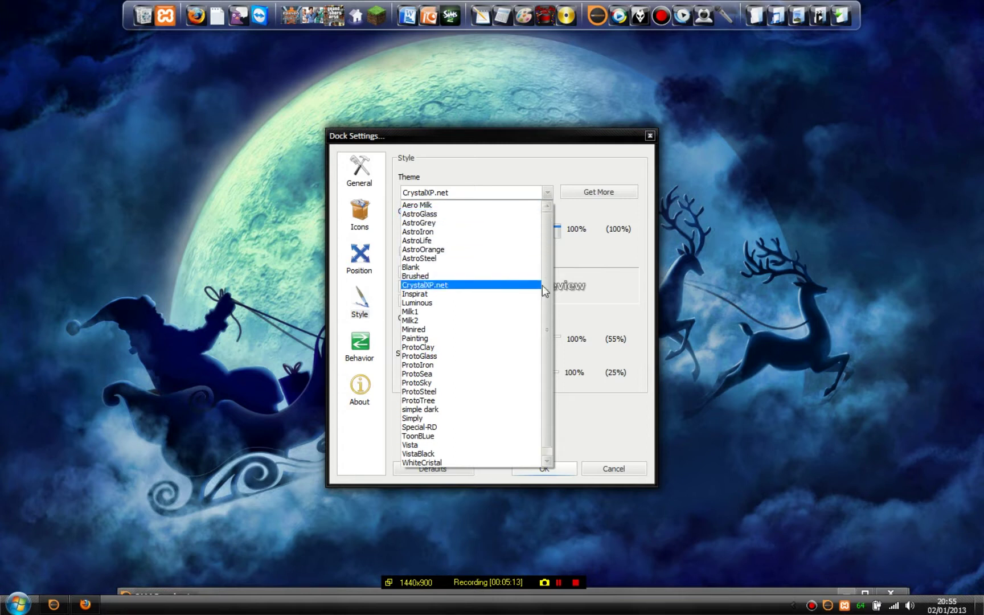
click(436, 453)
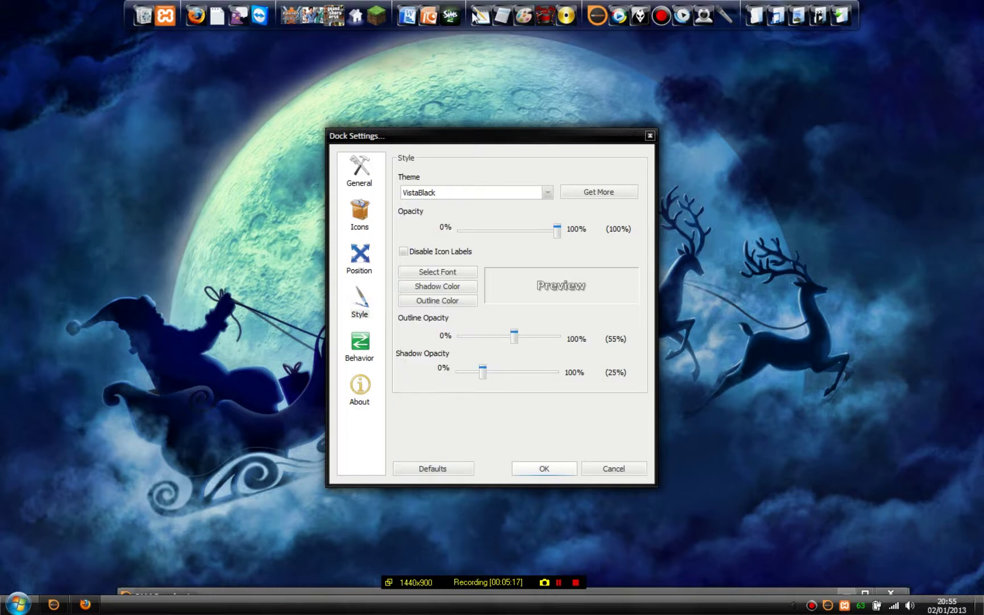
click(481, 192)
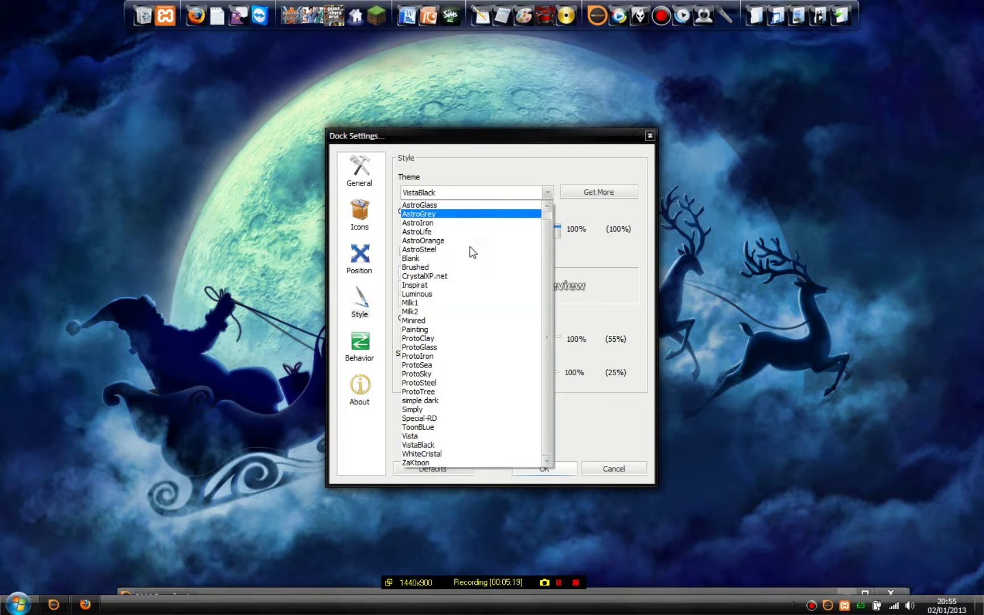
click(467, 279)
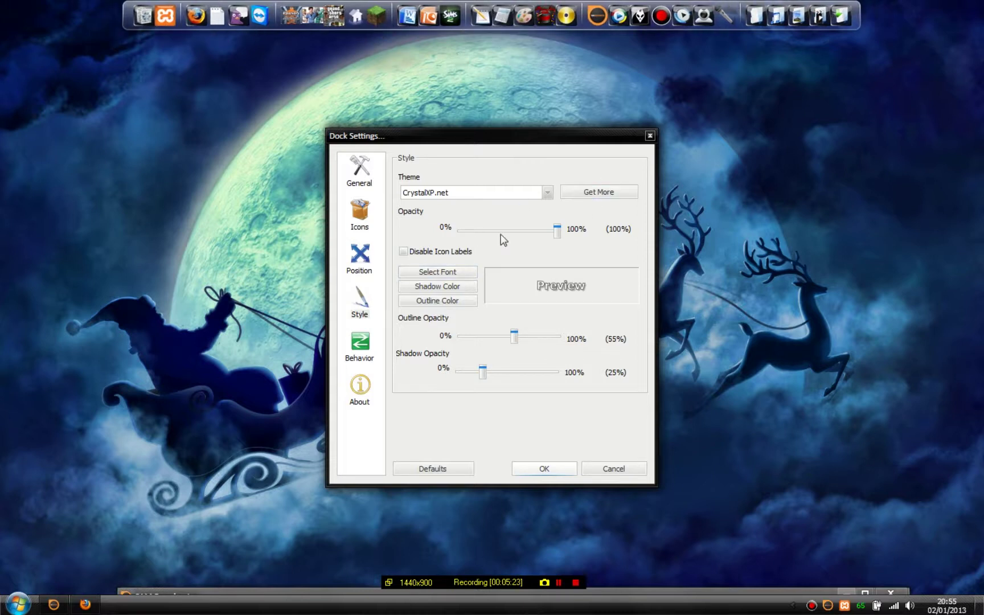
- Keep the theme opacity at 100% and try disabling the icon labels, turning them back on
mouse_move(561, 232)
mouse_down()
mouse_move(490, 229)
mouse_move(571, 227)
mouse_up()
click(404, 251)
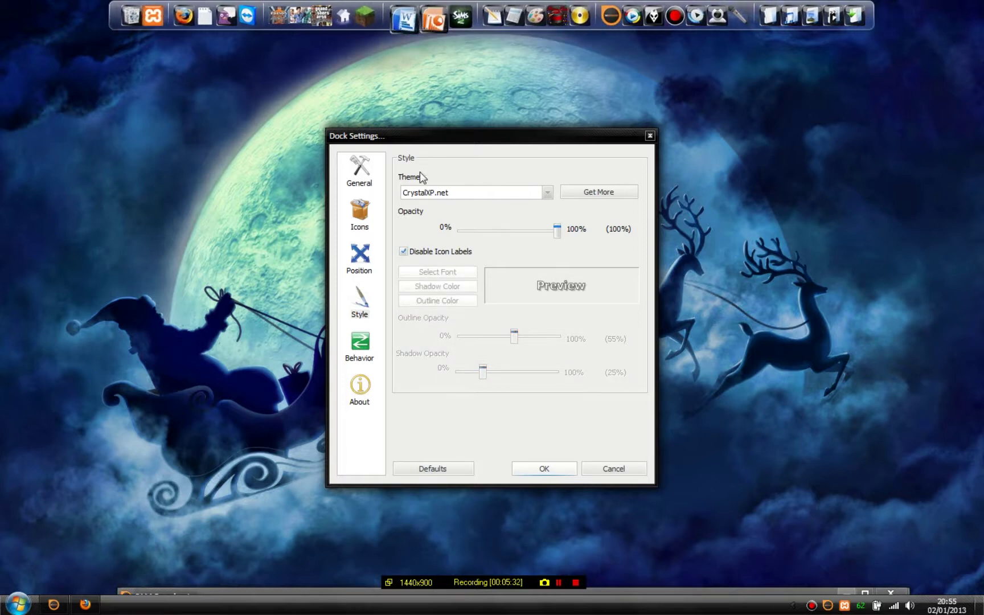
click(403, 251)
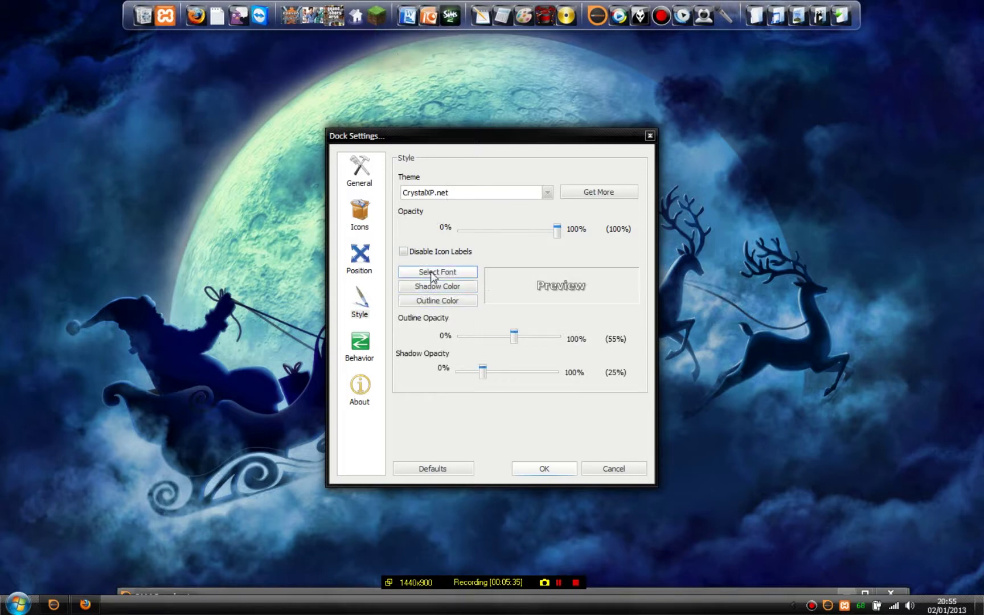
- Review the icon labels' font, shadow color and outline color choices, accepting each as it is
click(455, 271)
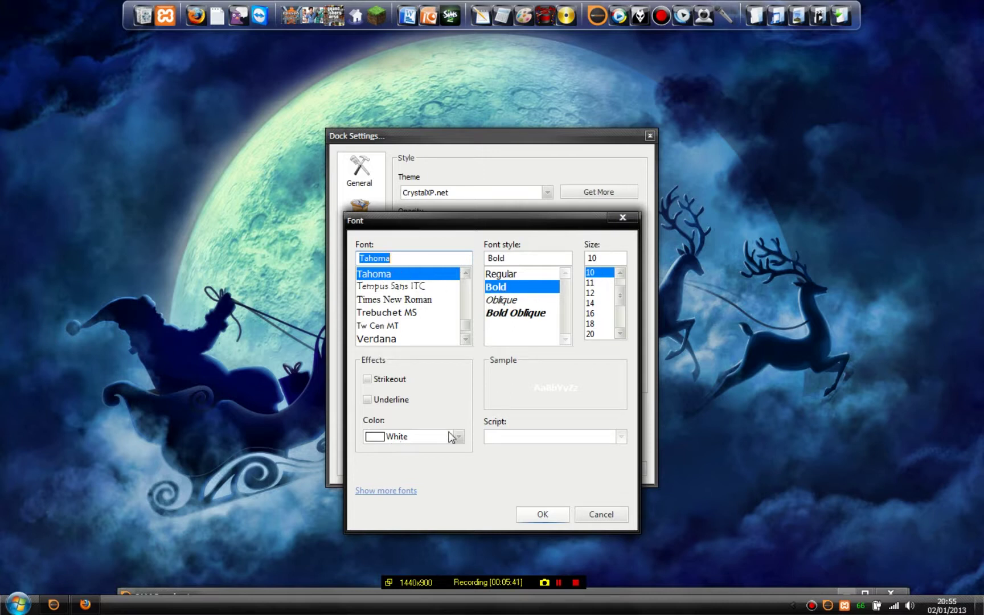
click(542, 517)
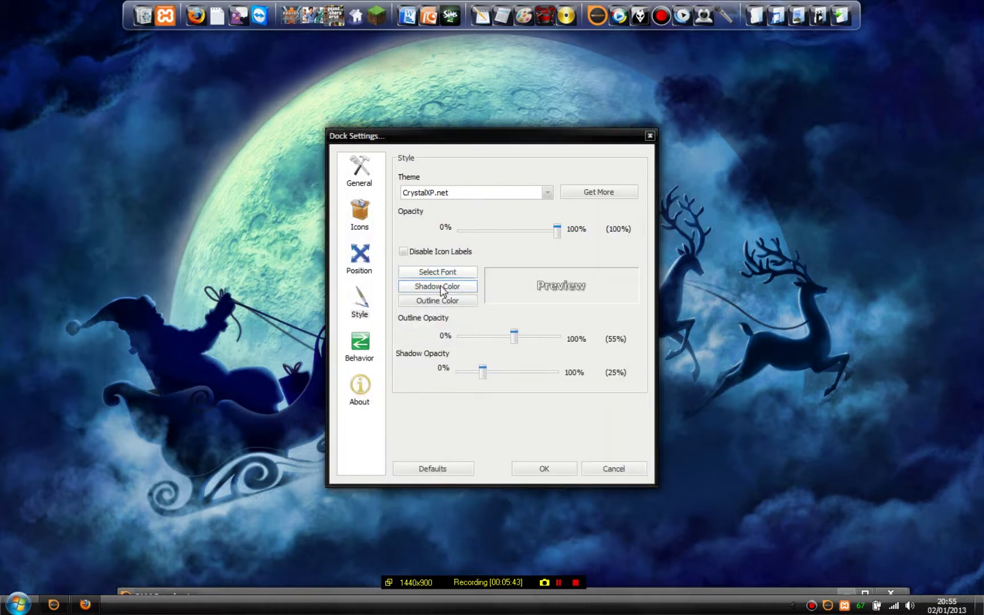
click(452, 292)
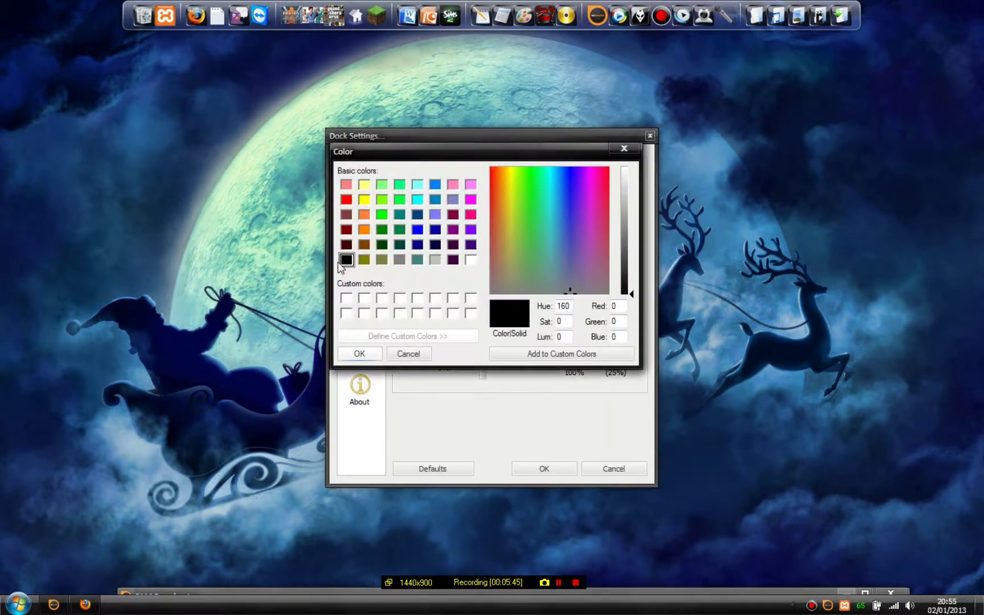
click(358, 353)
click(450, 305)
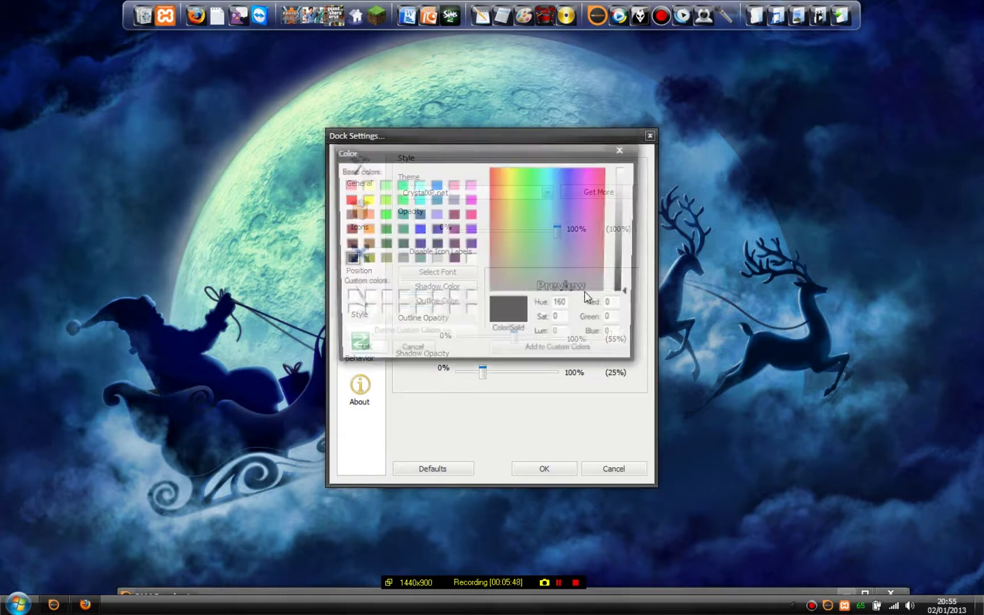
click(357, 353)
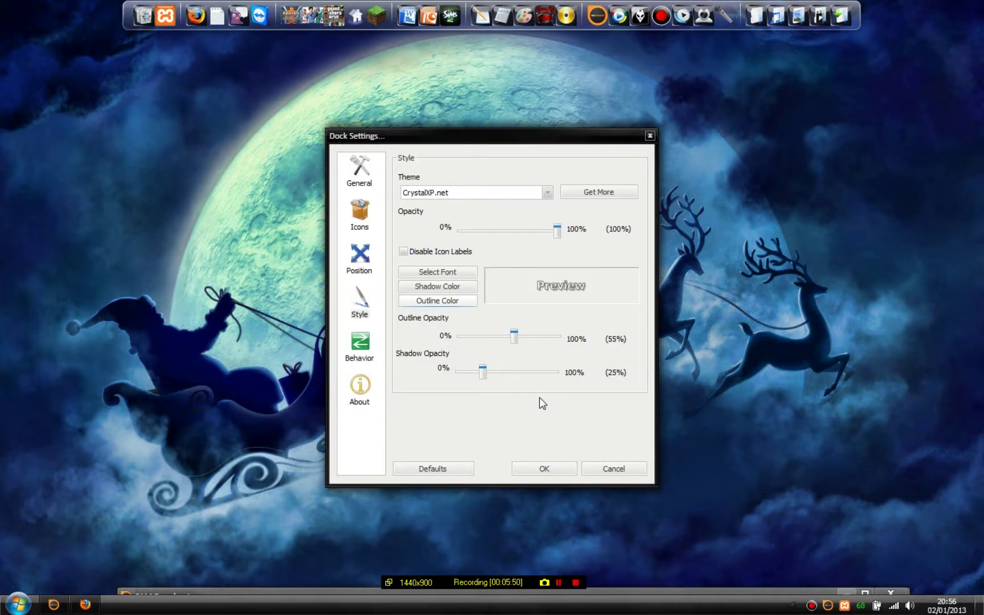
- Try label outline opacities of 0%, 100%, 25%, 72% and 50%, and set the outline opacity to 62%
drag(514, 337, 459, 337)
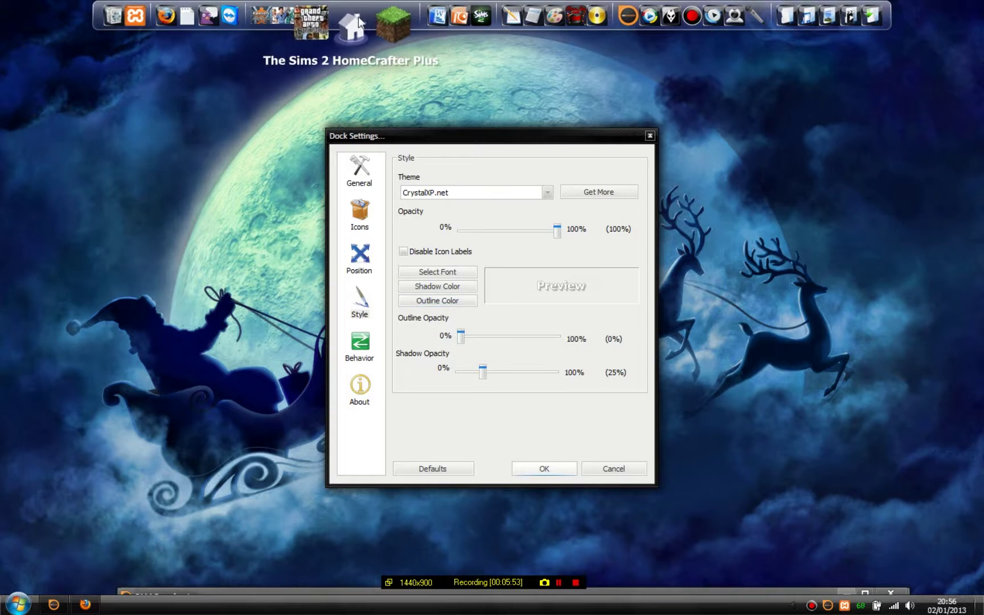
drag(468, 338, 558, 338)
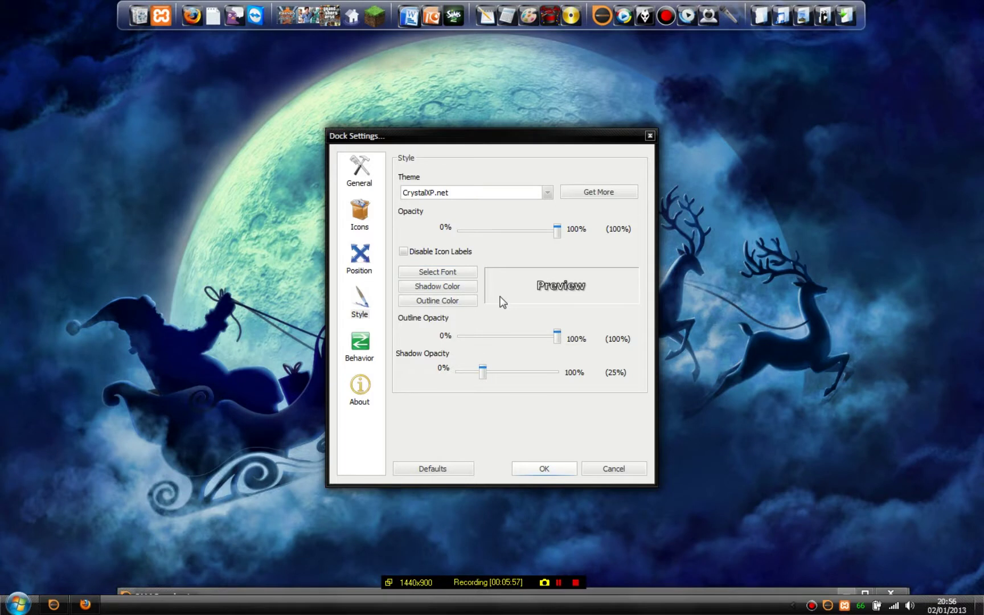
drag(557, 337, 484, 340)
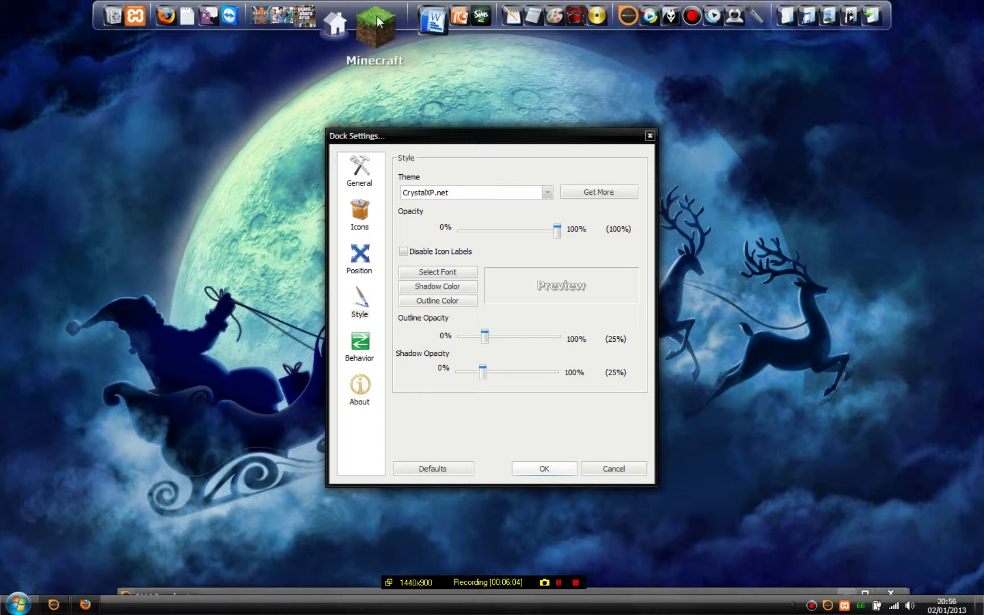
drag(484, 341, 530, 341)
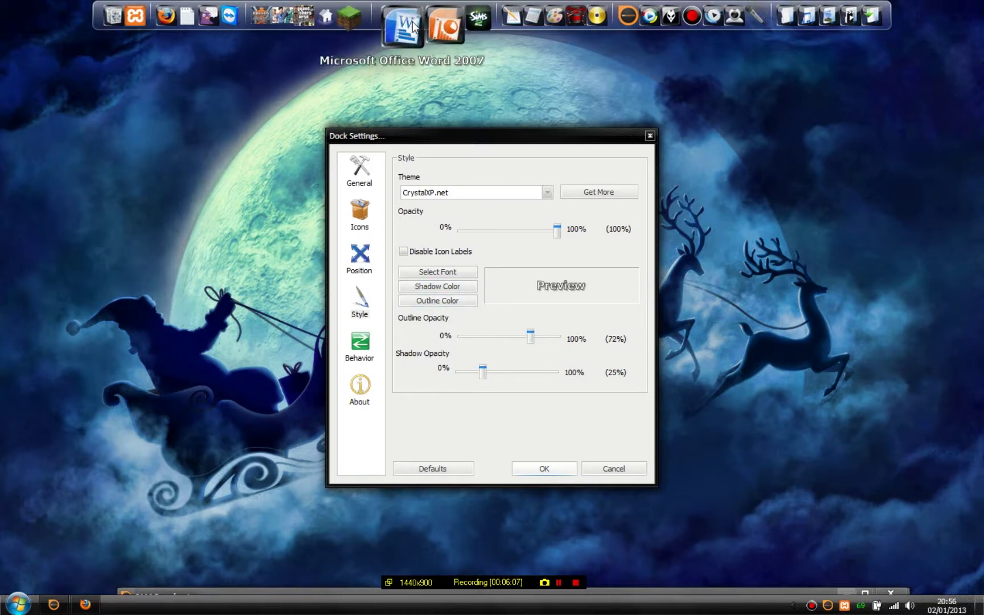
drag(515, 337, 510, 335)
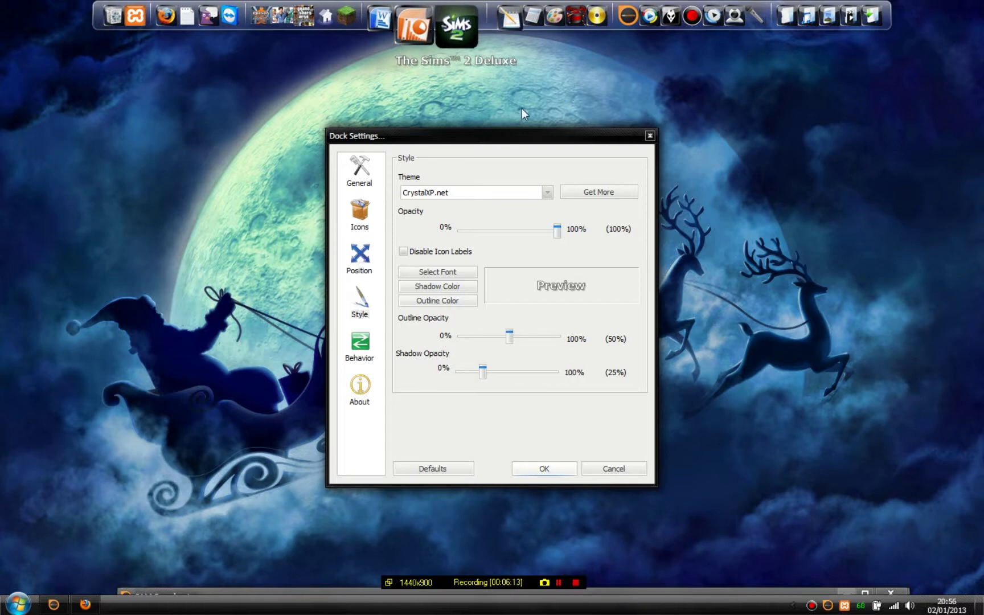
drag(514, 336, 519, 335)
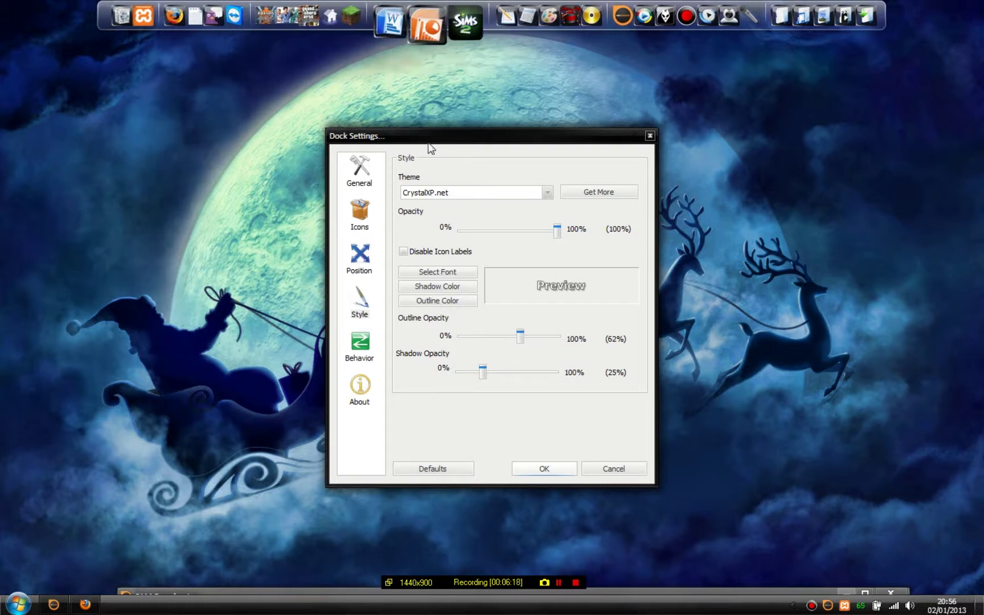
- Try label shadow opacities of 56%, 100%, 0% and 66%, and set the shadow opacity to 60%
drag(497, 367, 512, 349)
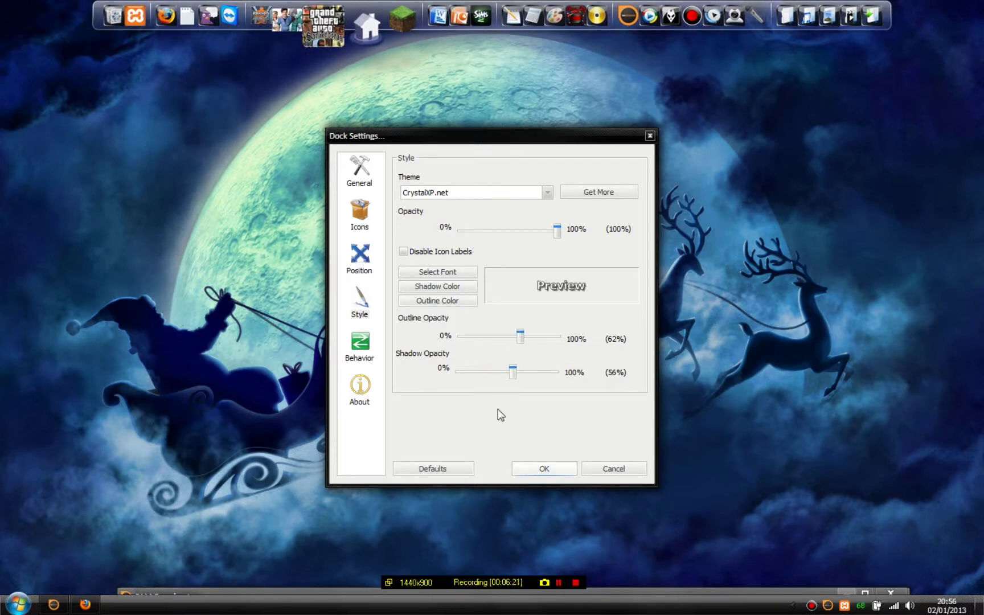
drag(634, 358, 634, 357)
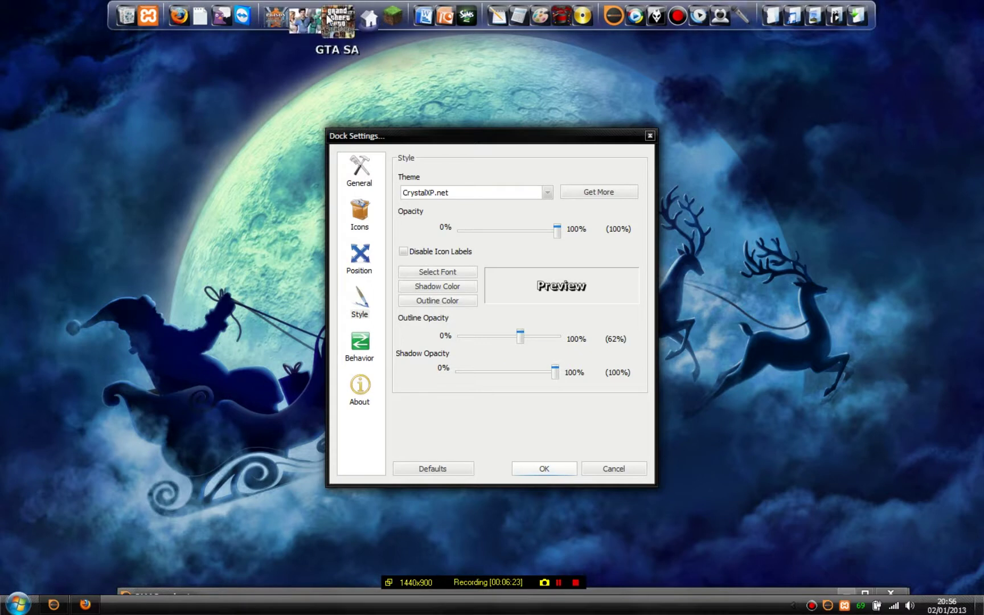
drag(556, 373, 302, 349)
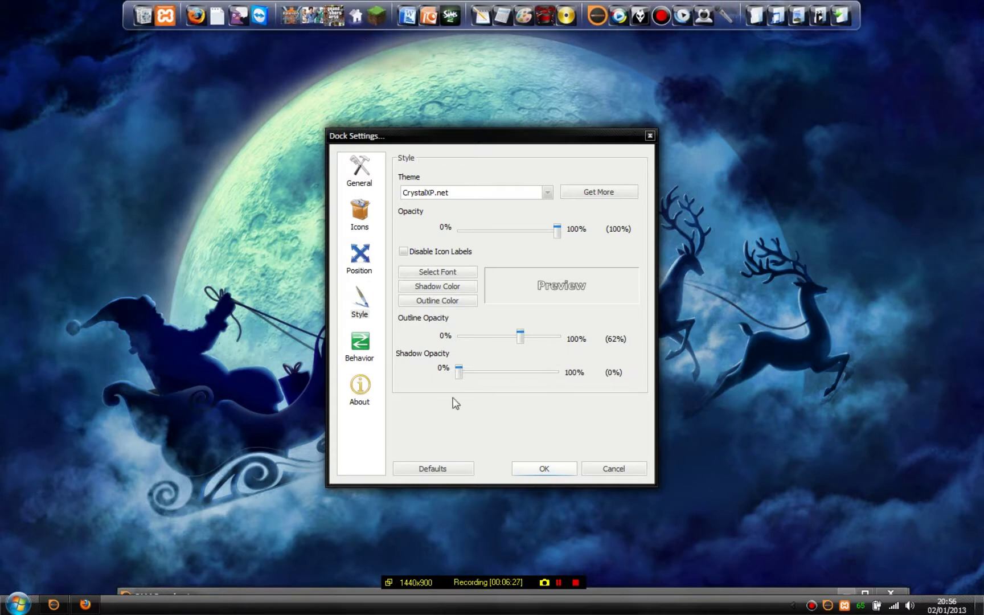
drag(460, 373, 524, 377)
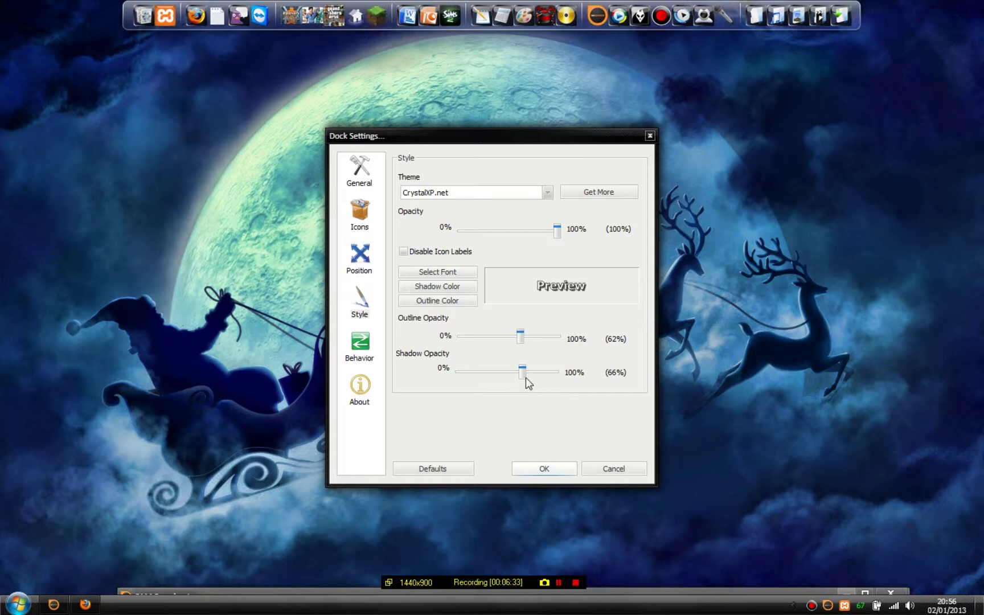
drag(519, 373, 517, 373)
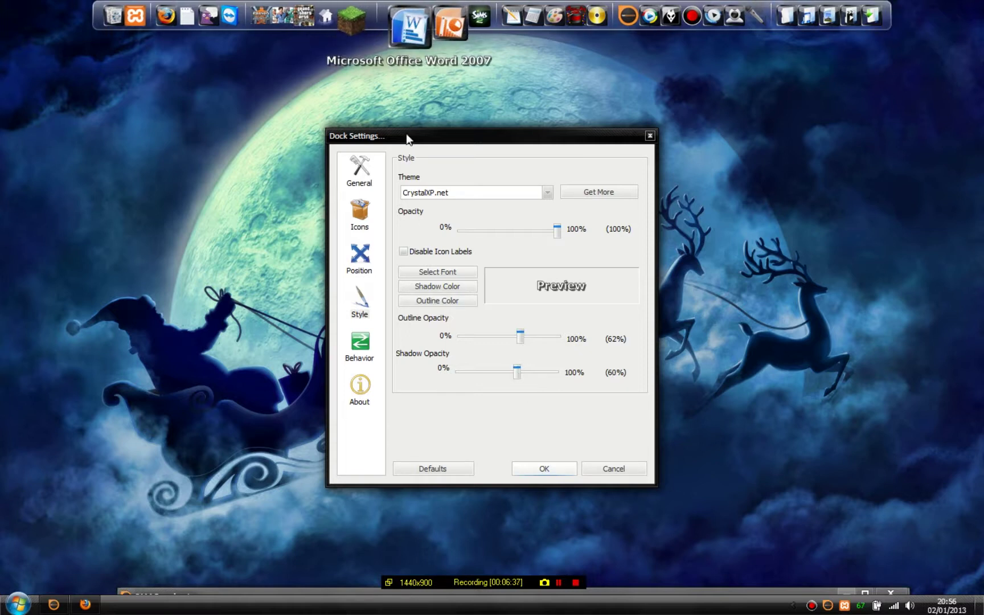
- In the Behavior settings, enable AutoHide and Popup on Mouseover for the dock and apply the changes
click(358, 351)
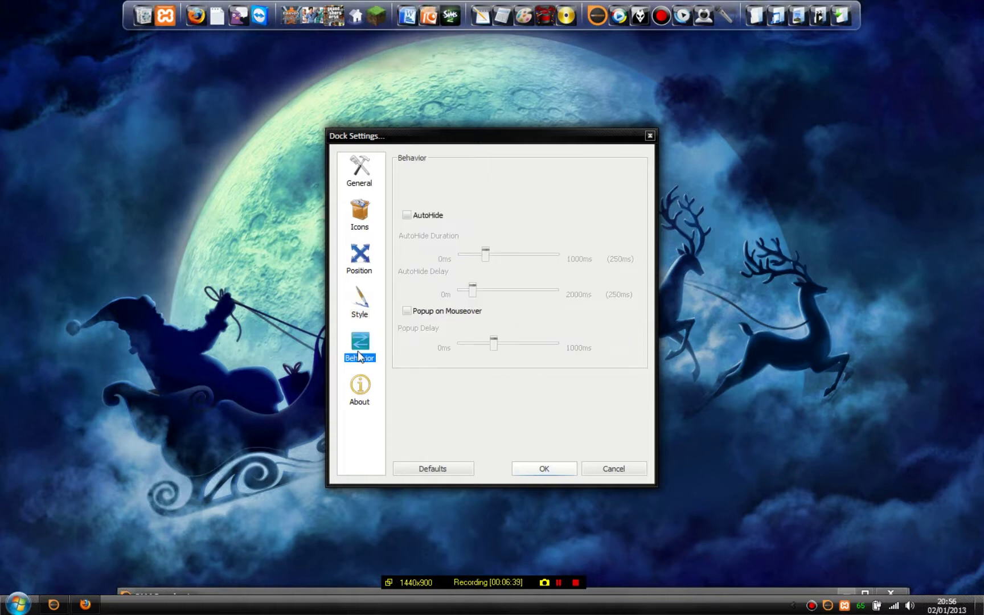
click(407, 215)
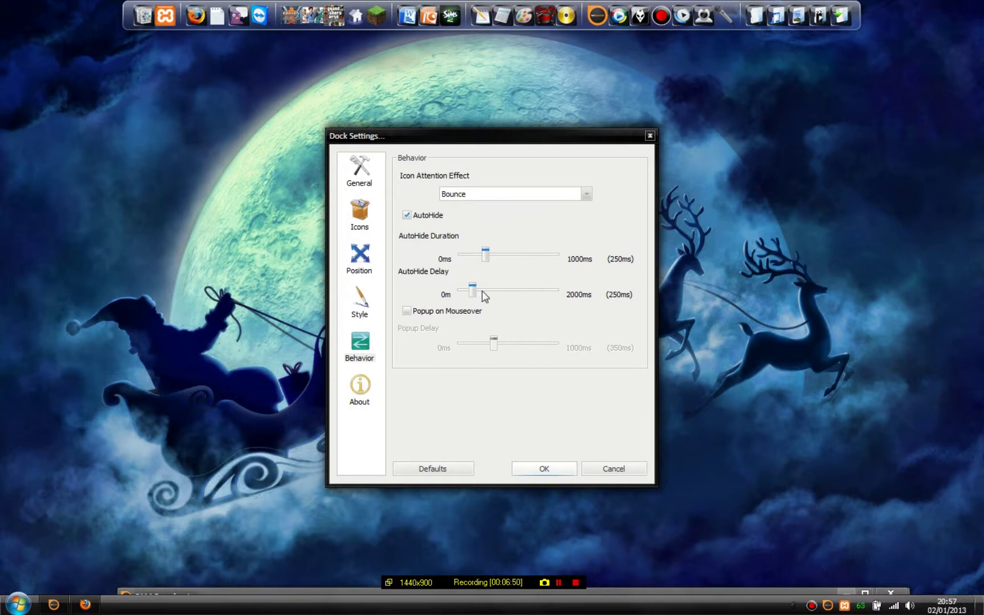
click(408, 312)
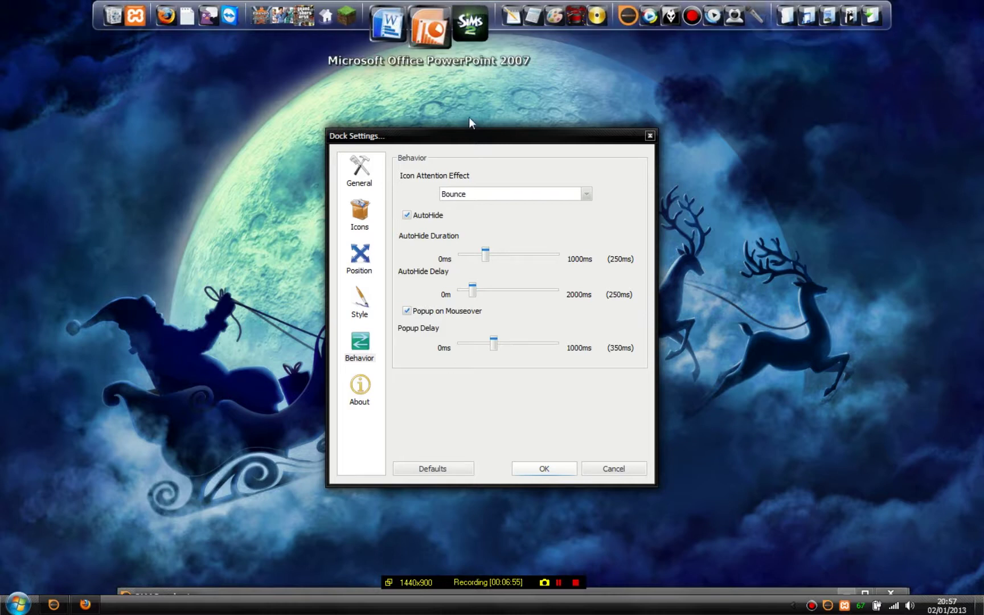
click(543, 468)
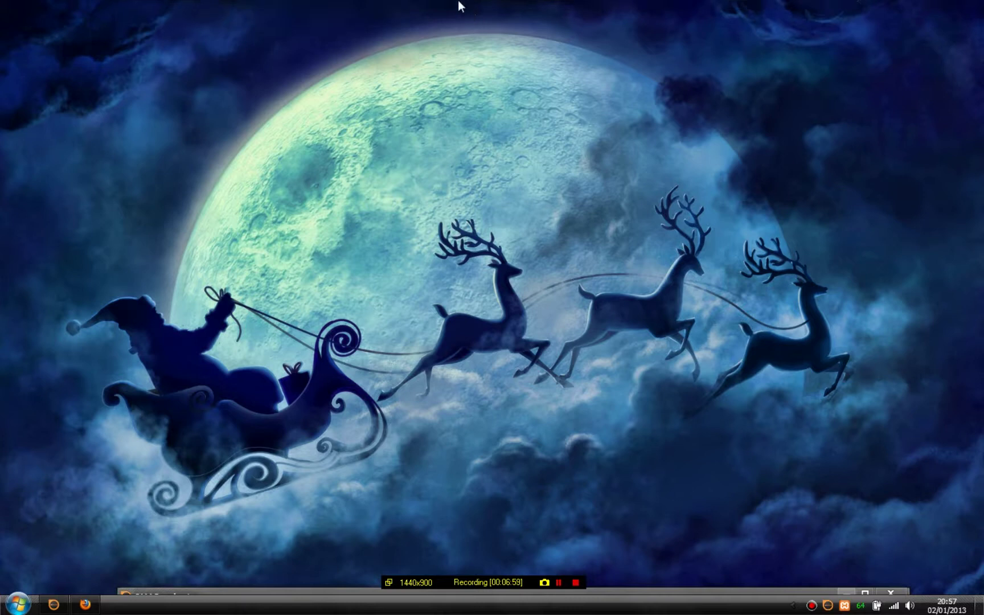
- Reopen the dock settings and set the Popup Delay to 65 ms
mouse_move(433, 2)
mouse_move(299, 2)
right_click(279, 17)
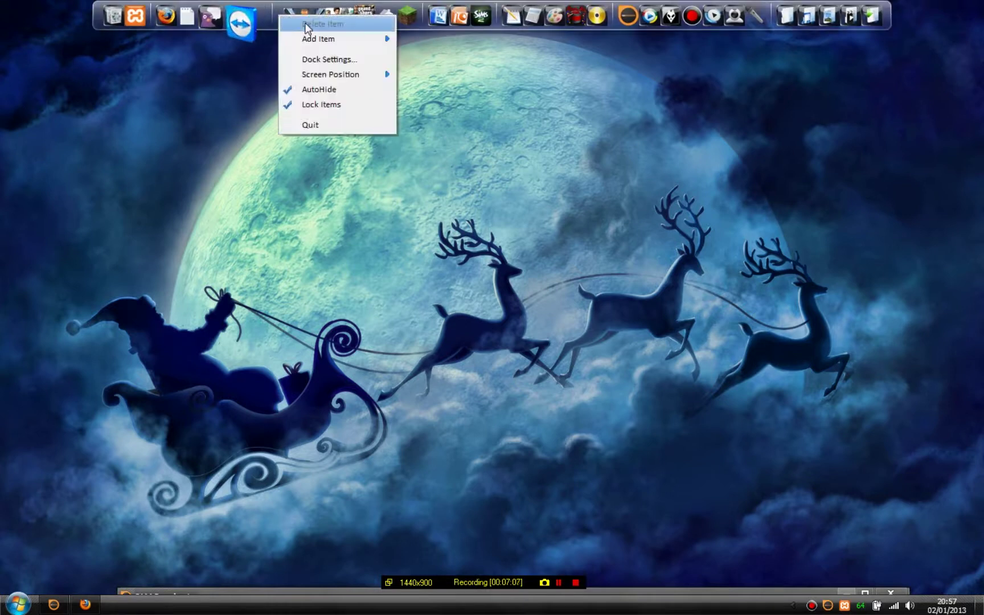
click(331, 61)
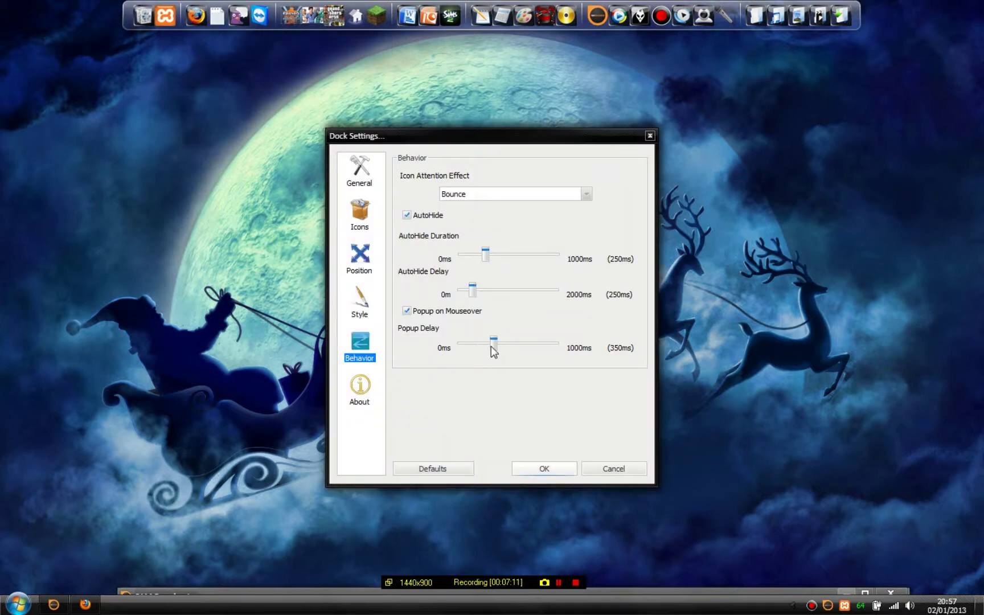
click(493, 342)
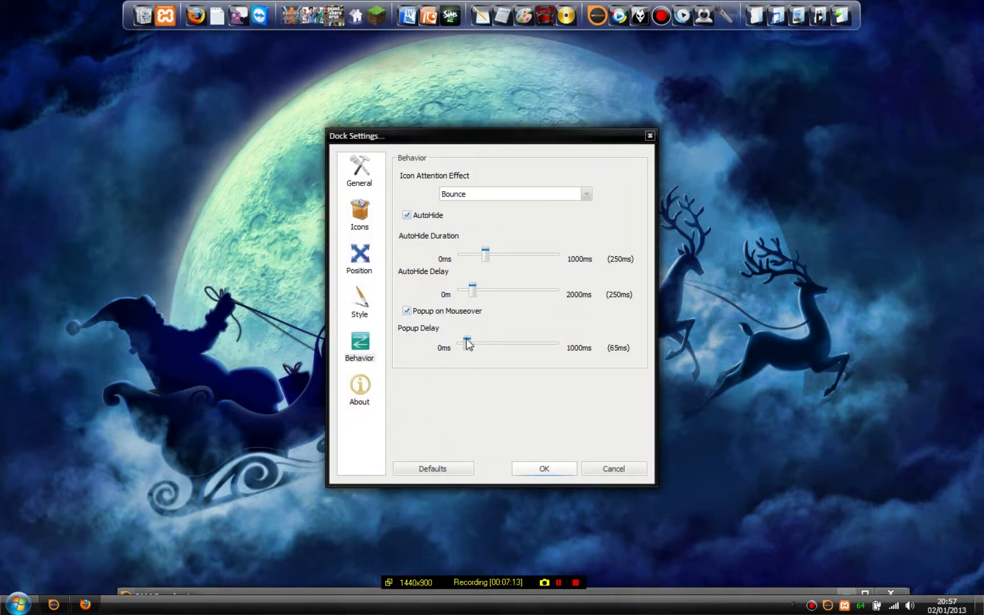
click(553, 464)
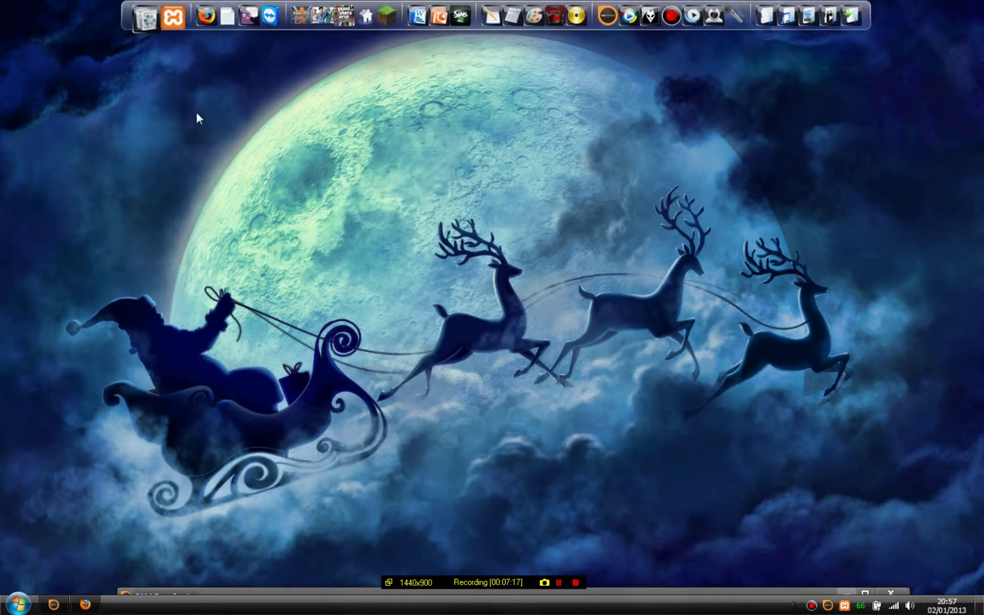
- Switch to the RocketDock website in Firefox and browse the popular icons among its add-ons
click(198, 24)
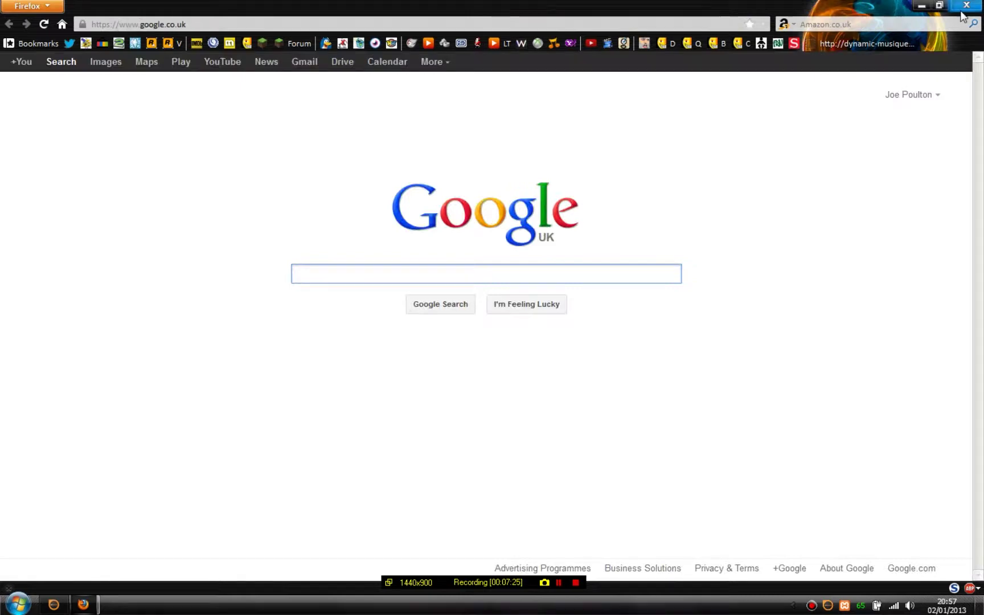
key(super+d)
click(97, 604)
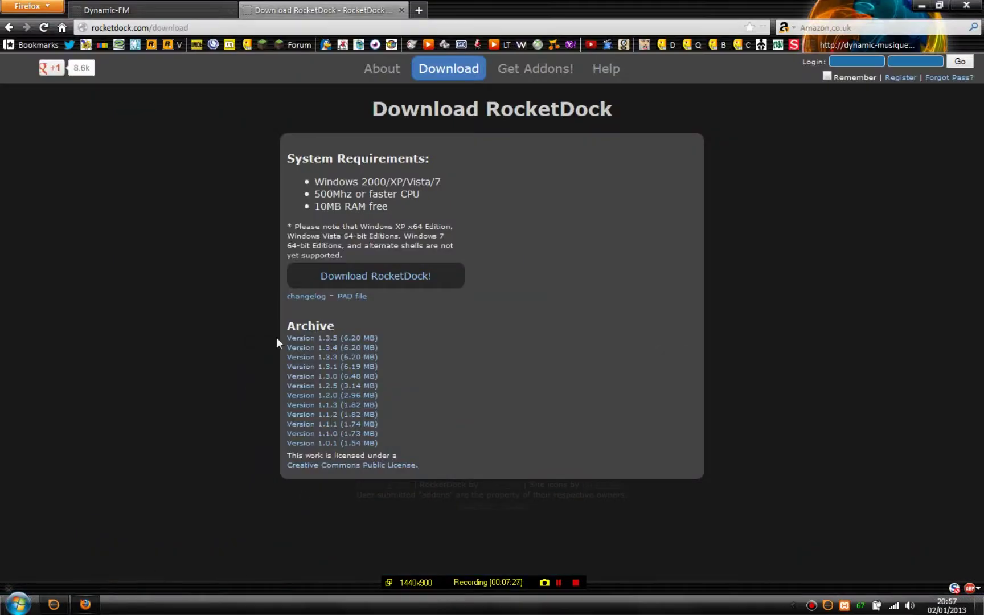
click(545, 75)
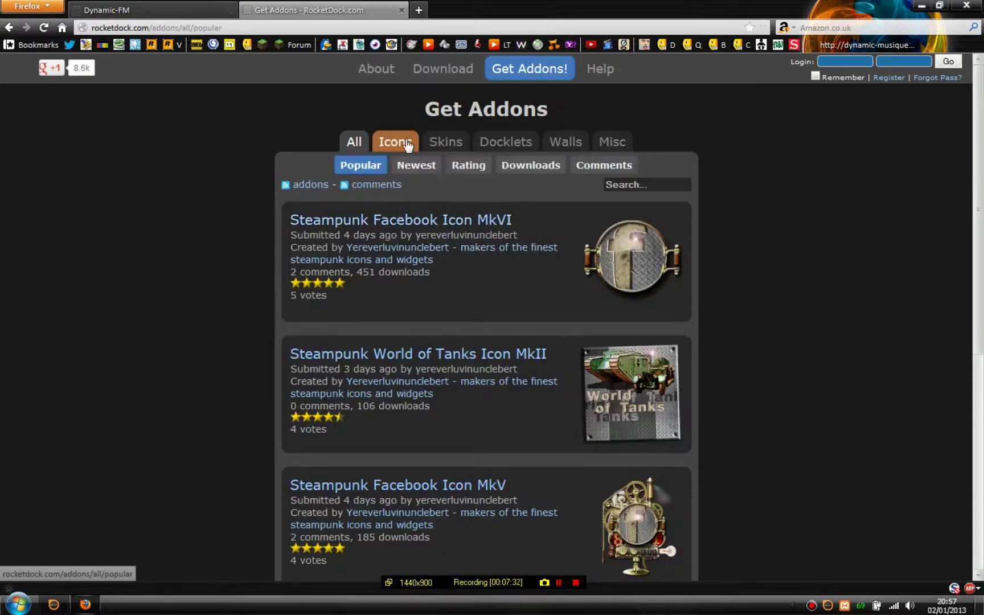
click(407, 143)
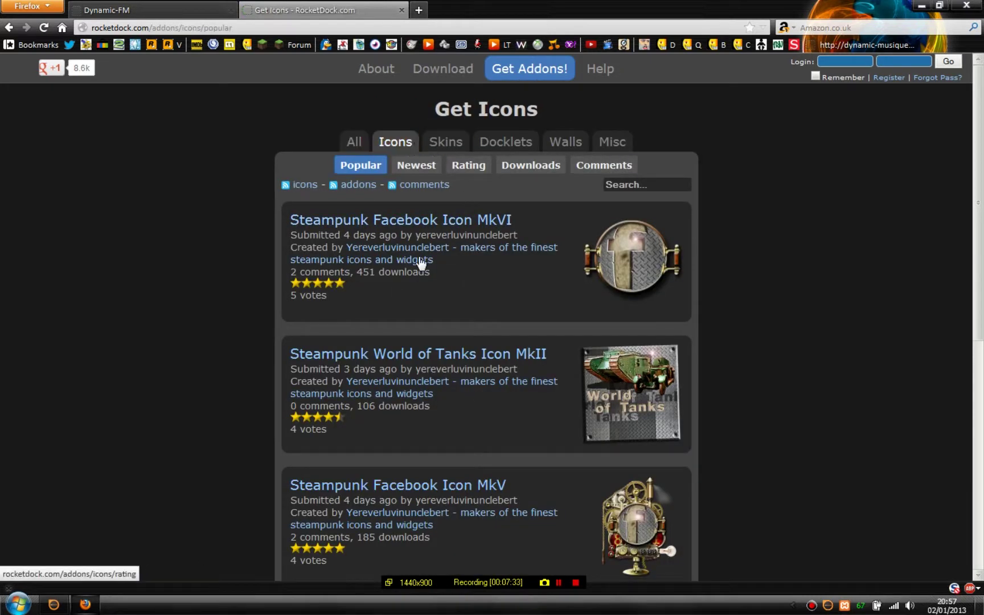
scroll(374, 230, down, 3)
scroll(381, 228, up, 3)
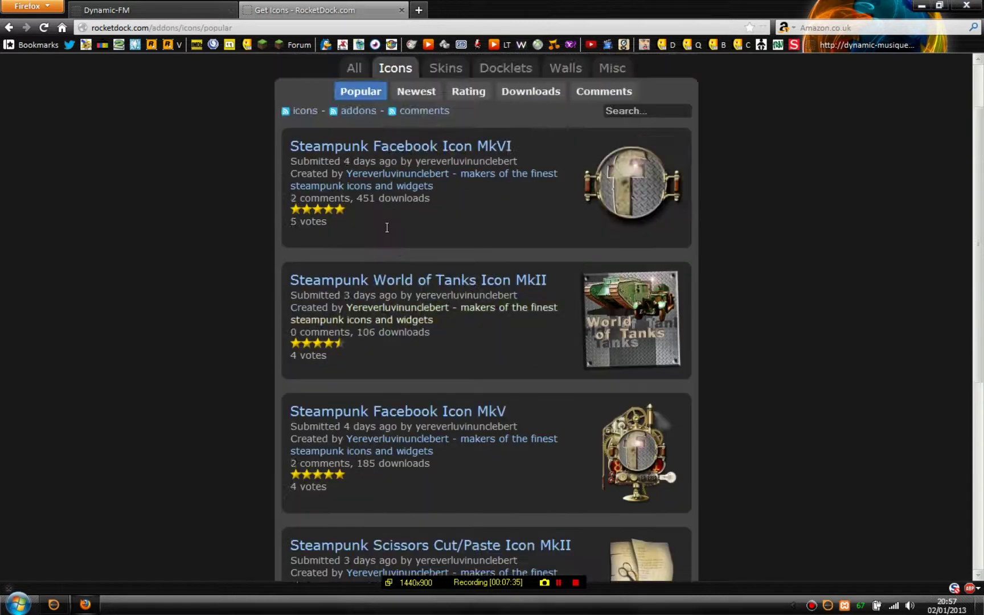
- Search the RocketDock add-ons for "black" and open Windows 8 Icon Pack #1
click(649, 186)
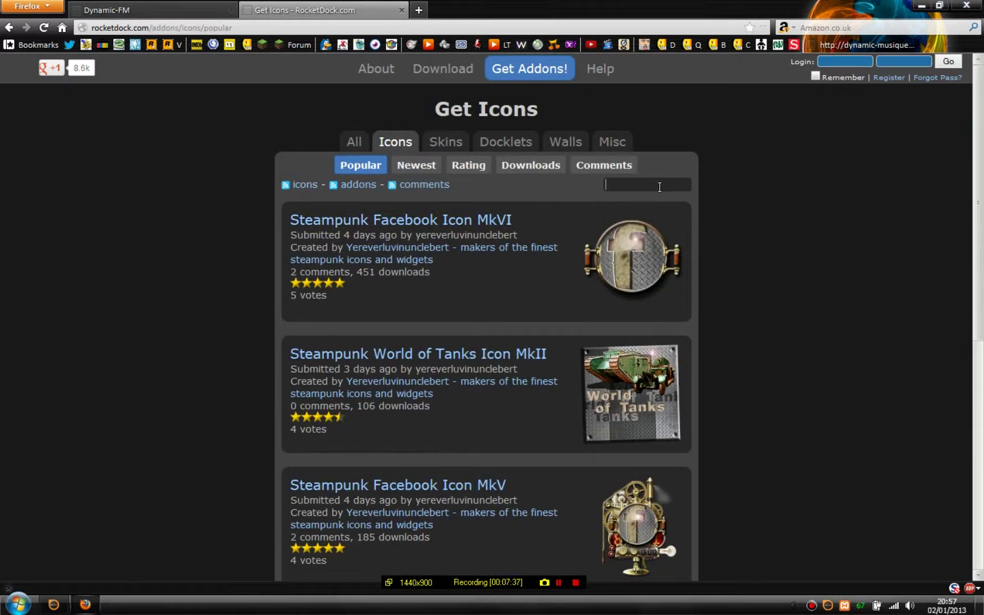
key(Return)
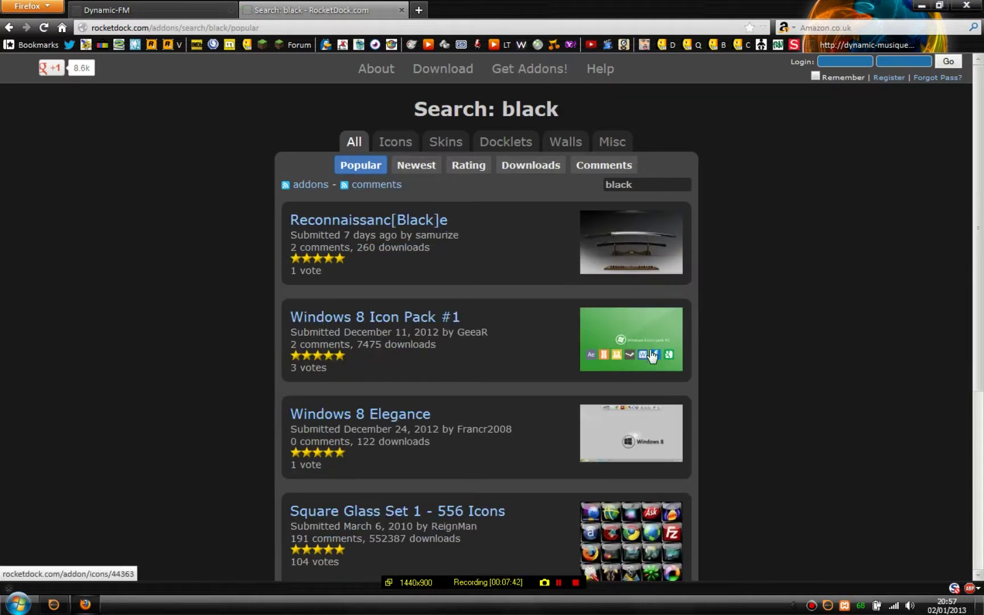
click(406, 319)
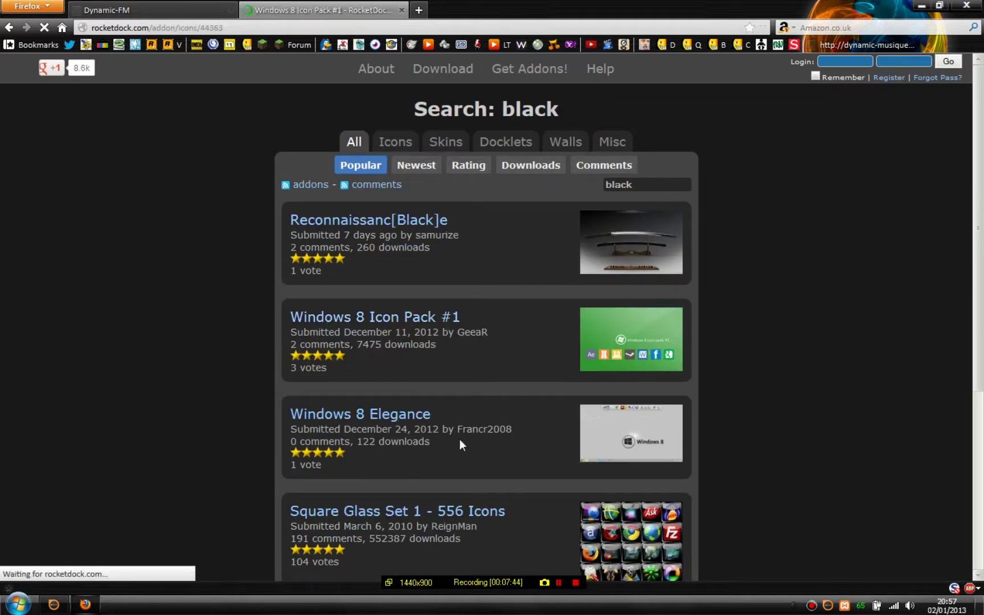
- Look through the icon pack's contents and download it as iconswindows8pack1.zip to the Downloads folder on drive D
scroll(408, 405, down, 10)
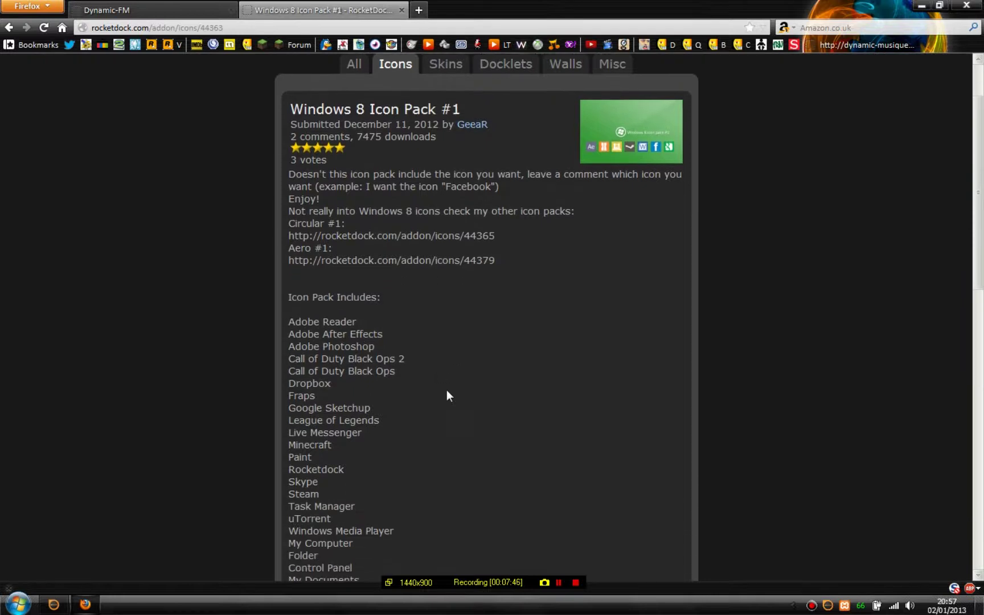
scroll(477, 466, up, 5)
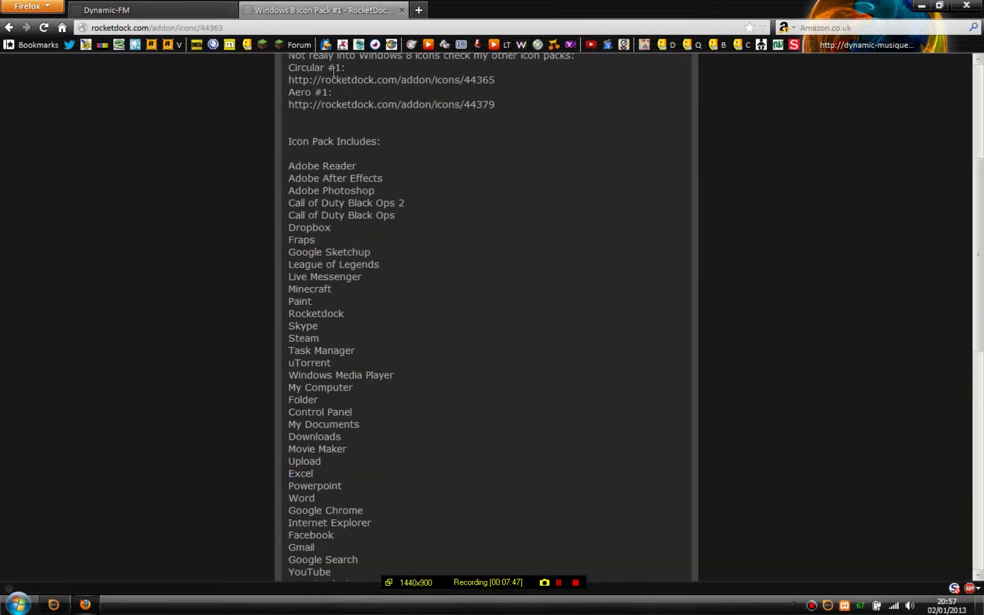
scroll(418, 261, up, 5)
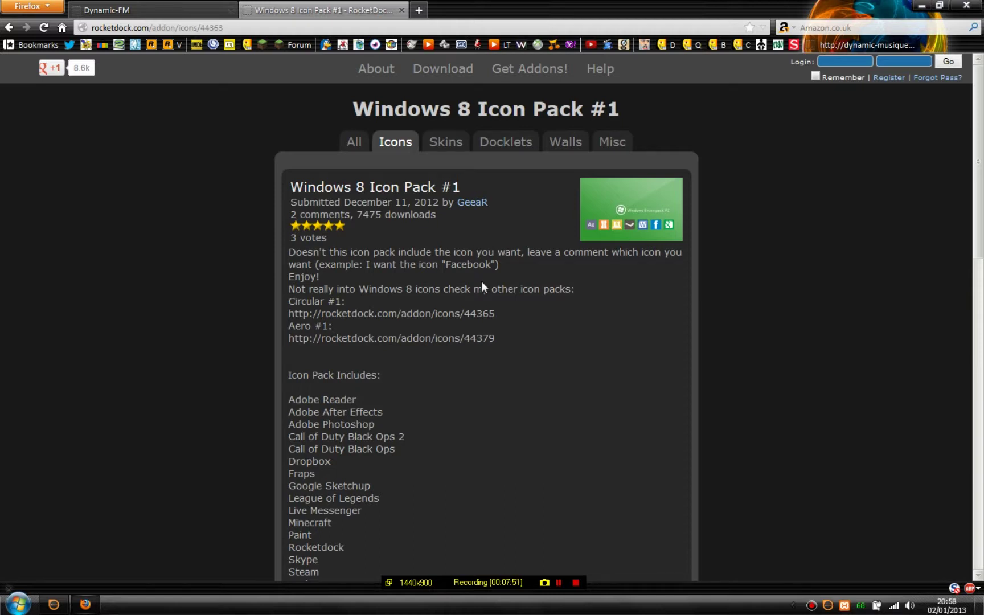
scroll(455, 262, down, 8)
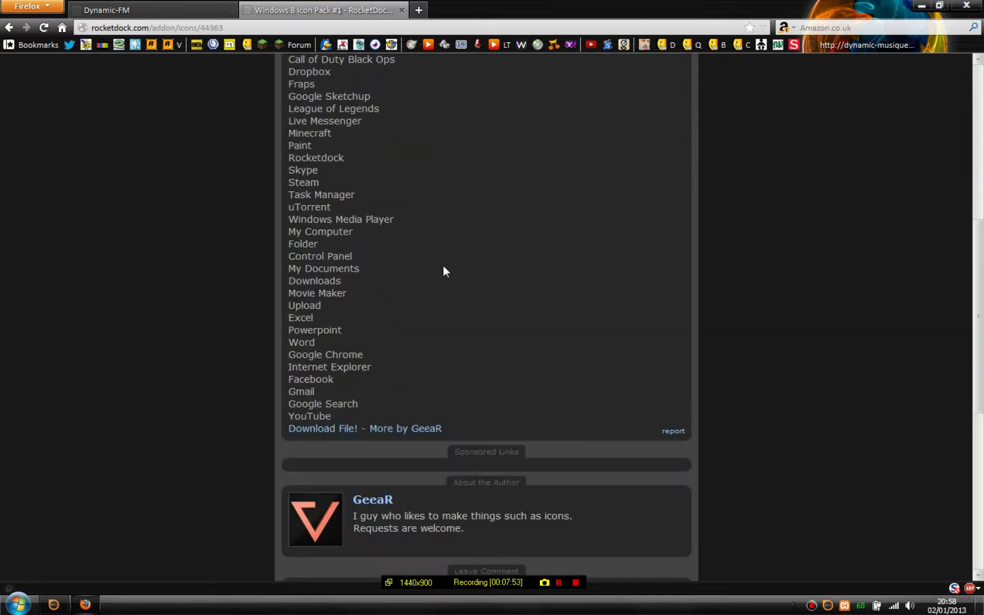
scroll(445, 271, down, 5)
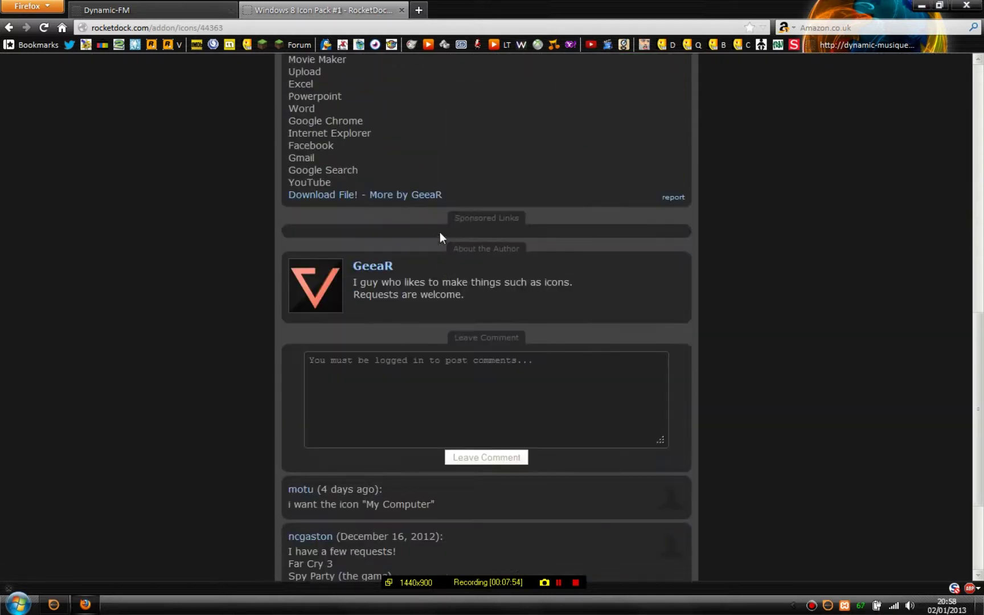
click(341, 196)
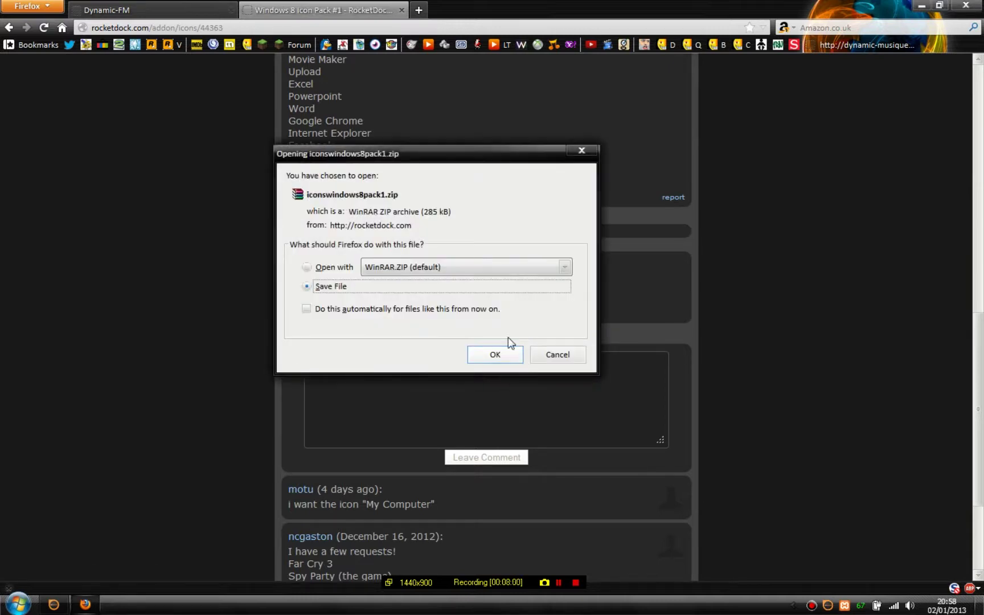
click(490, 272)
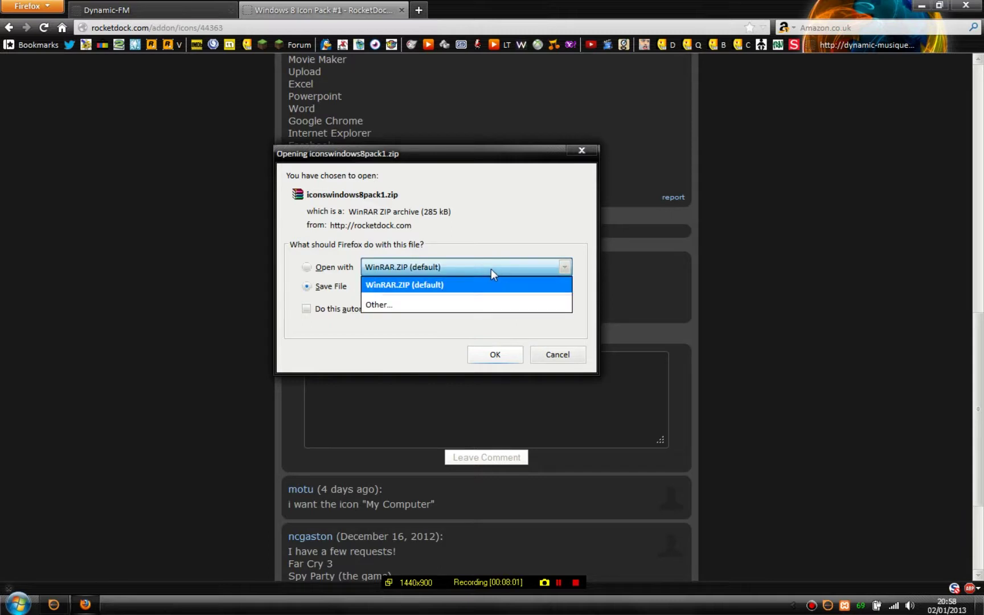
click(491, 282)
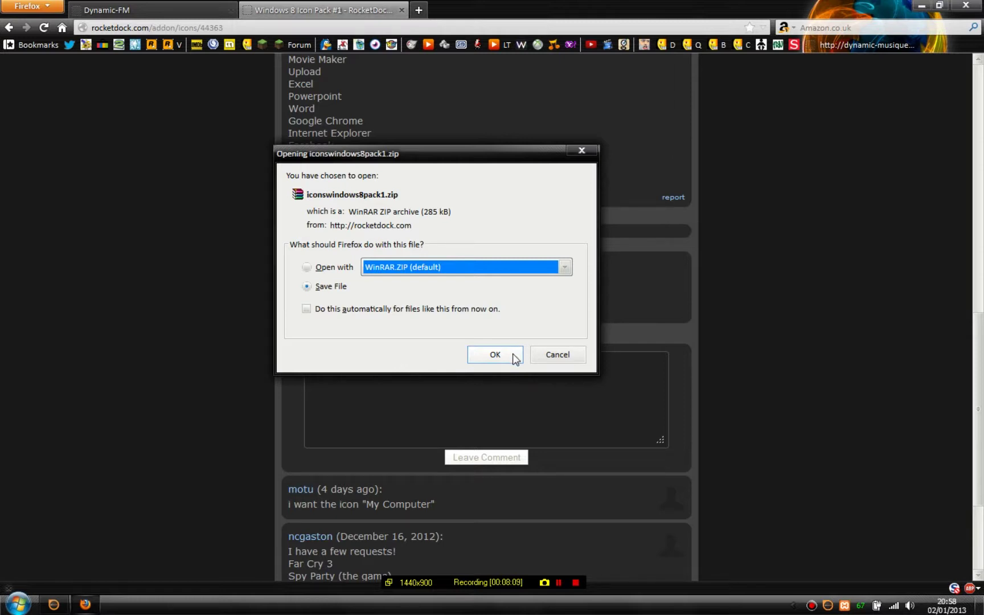
click(514, 356)
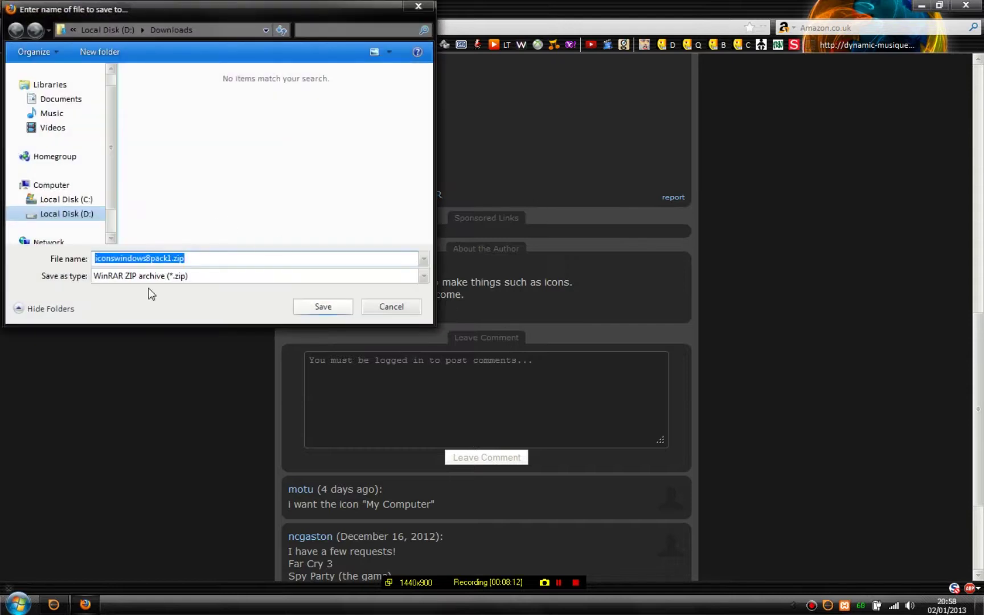
click(323, 307)
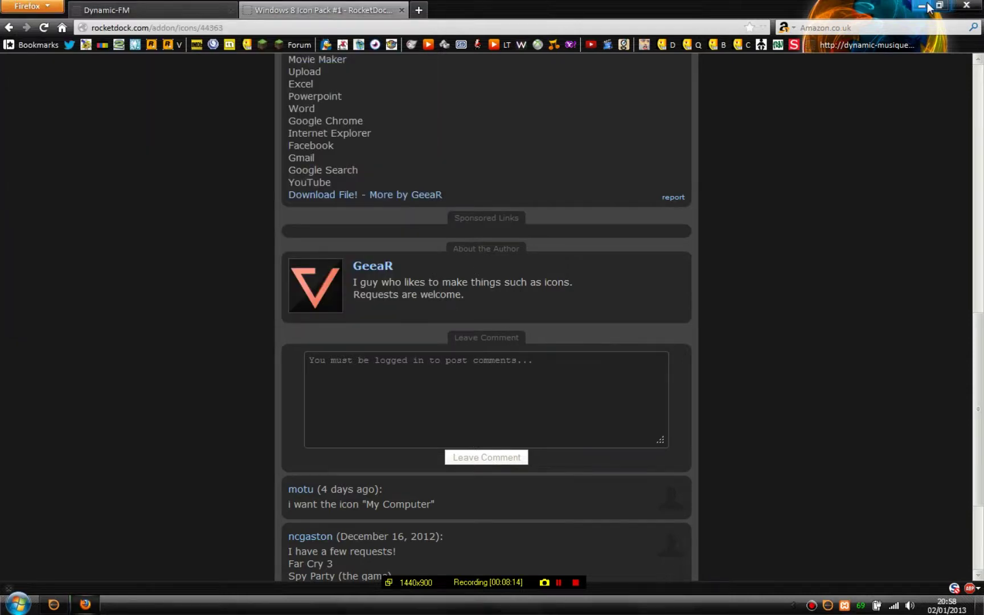
- In the Downloads folder, extract iconswindows8pack1.zip into its own iconswindows8pack1 folder and delete the archive
key(super+d)
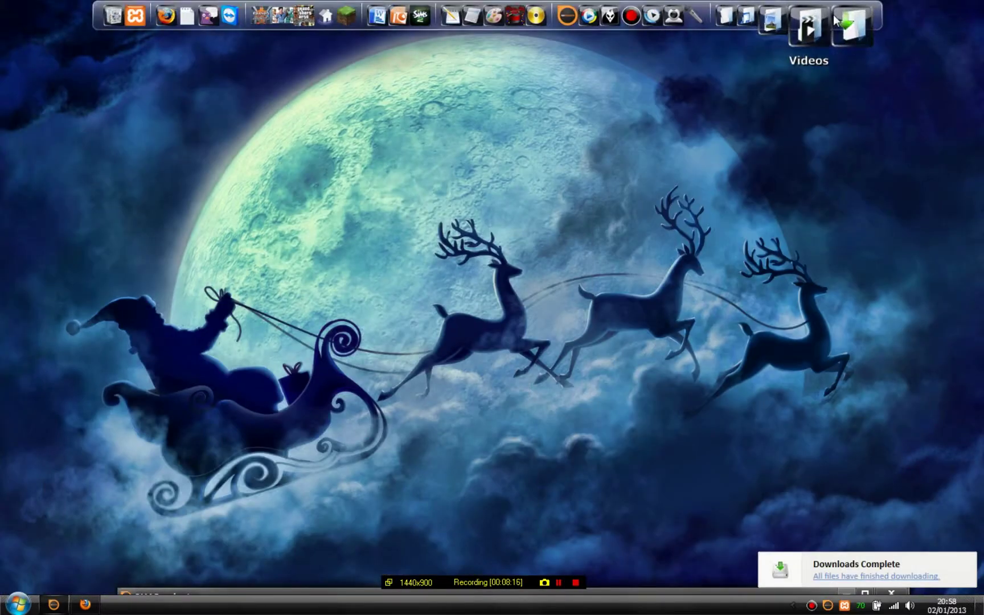
click(840, 25)
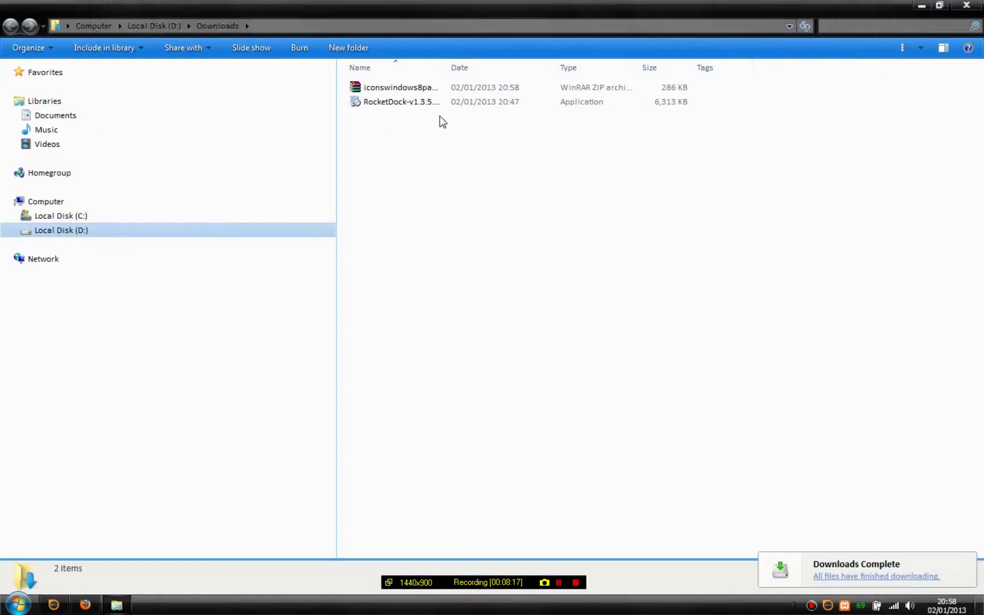
click(427, 91)
right_click(427, 90)
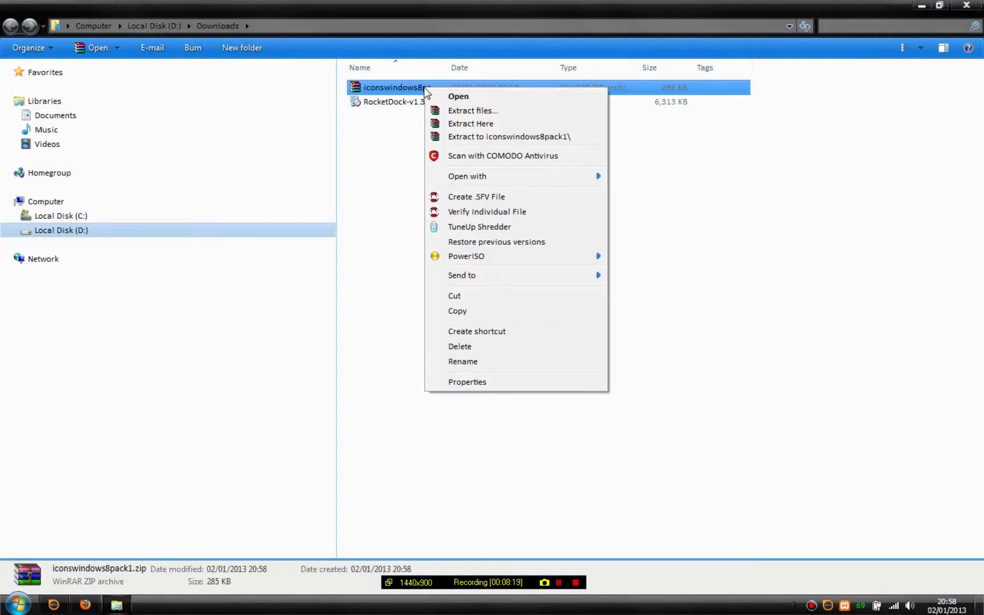
click(501, 137)
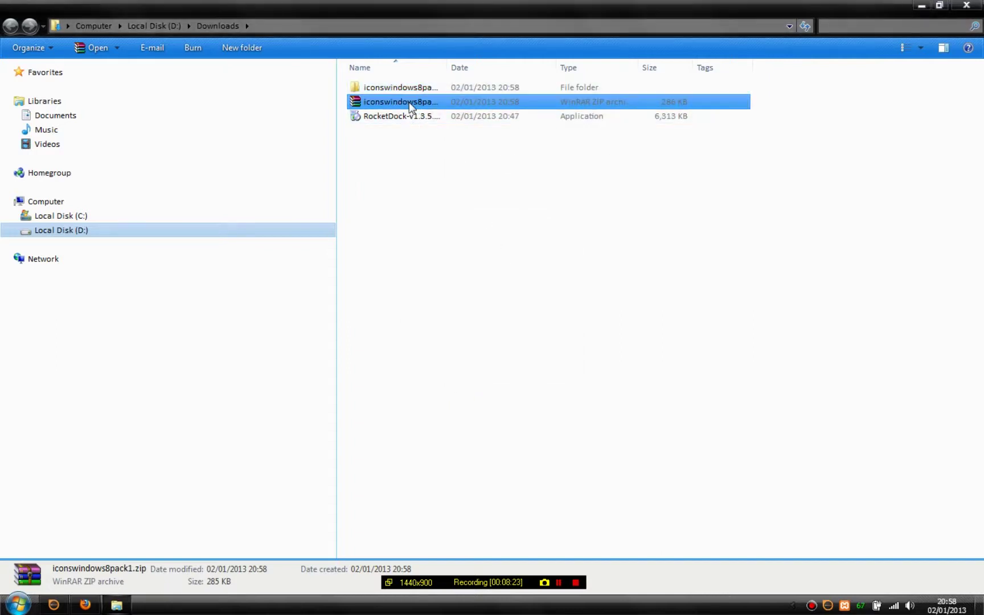
key(Delete)
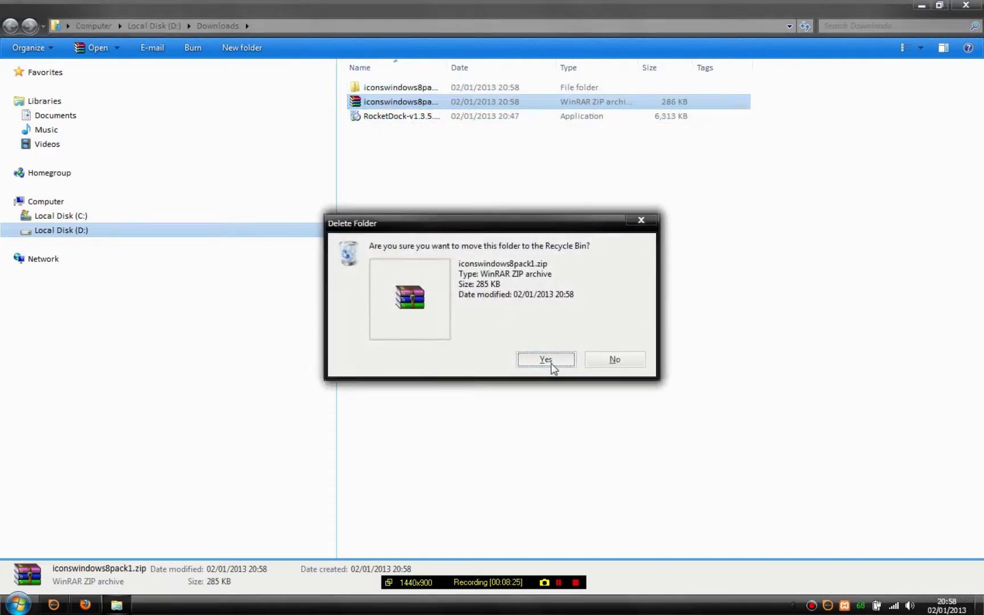
click(549, 363)
- Look through the icons in the extracted iconswindows8pack1 folder and return to Downloads
double_click(406, 89)
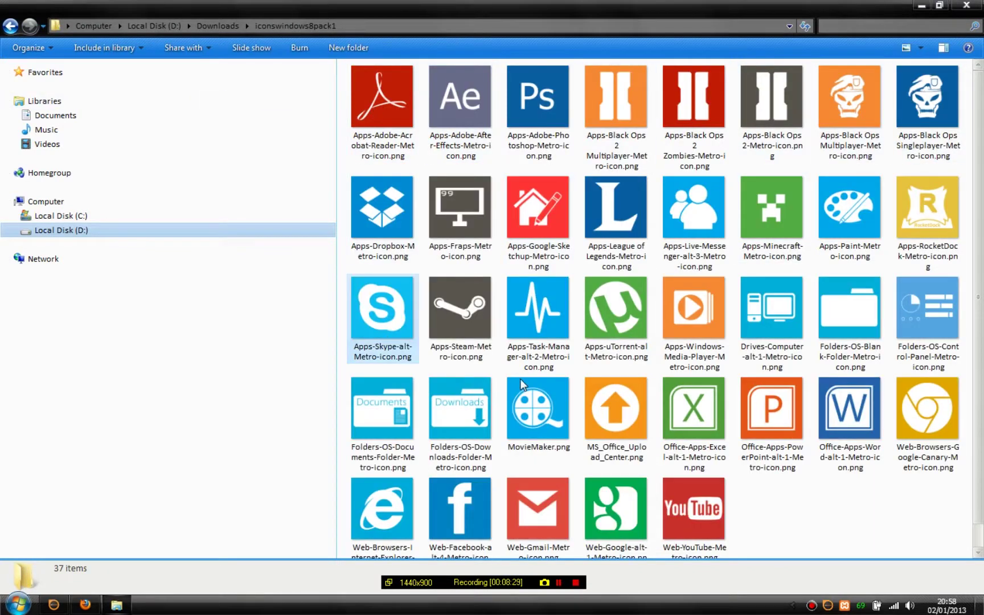
scroll(538, 404, down, 1)
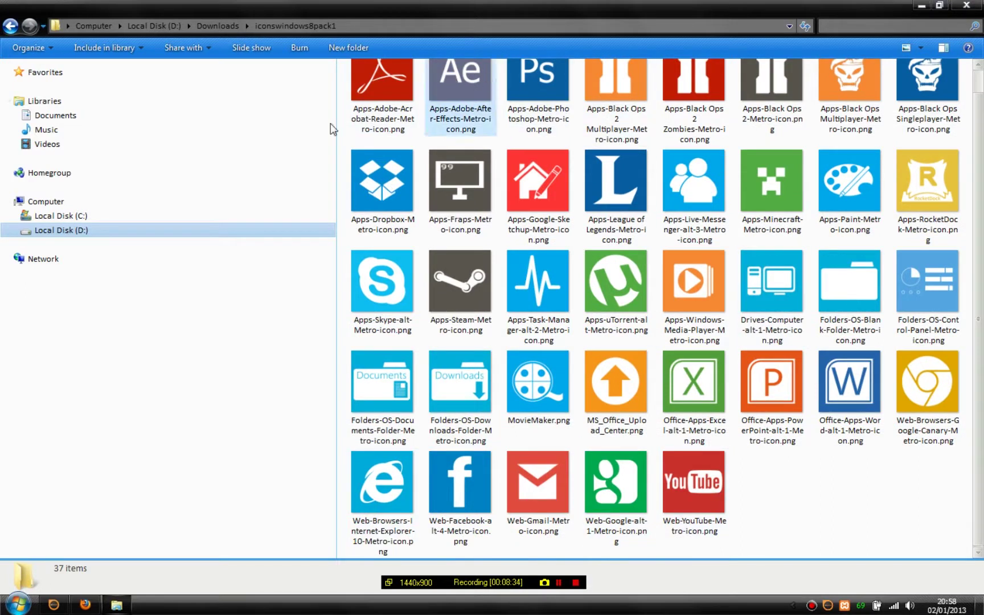
click(11, 22)
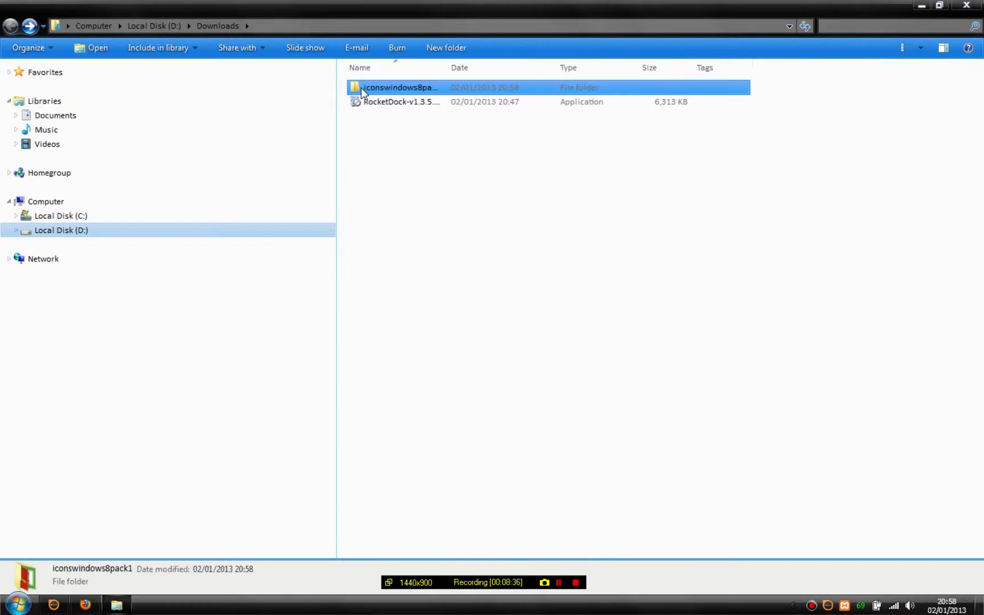
- Cut the iconswindows8pack1 folder from Downloads and open the RocketDock folder in Program Files on drive C
right_click(361, 90)
mouse_move(427, 382)
click(419, 419)
click(59, 216)
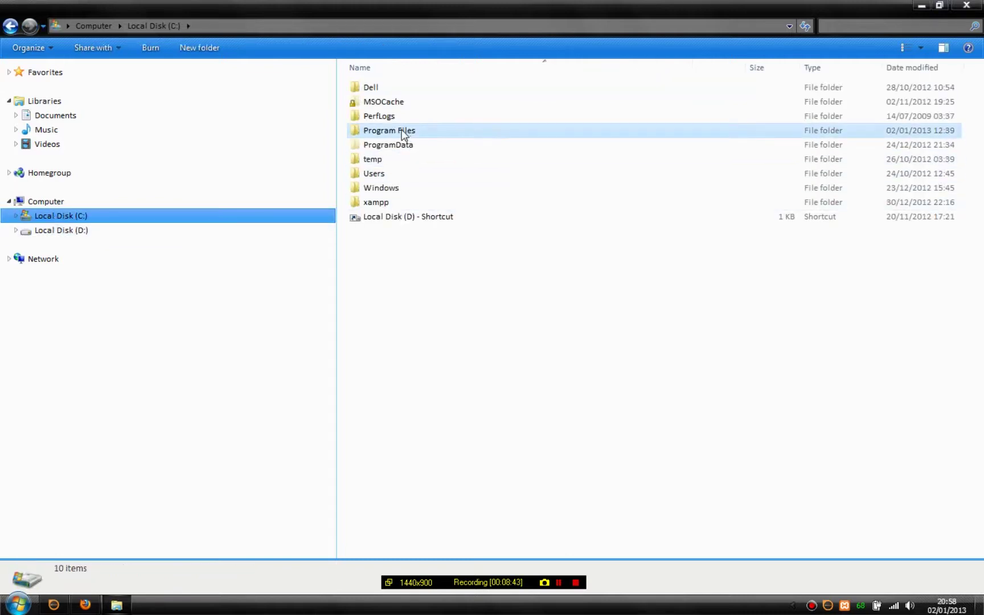
double_click(402, 132)
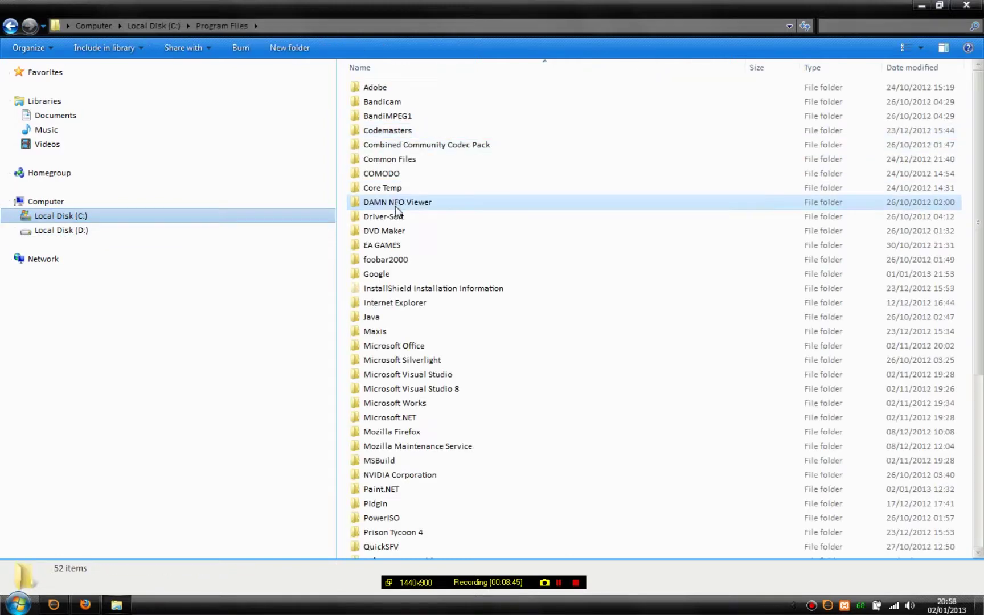
scroll(402, 297, down, 6)
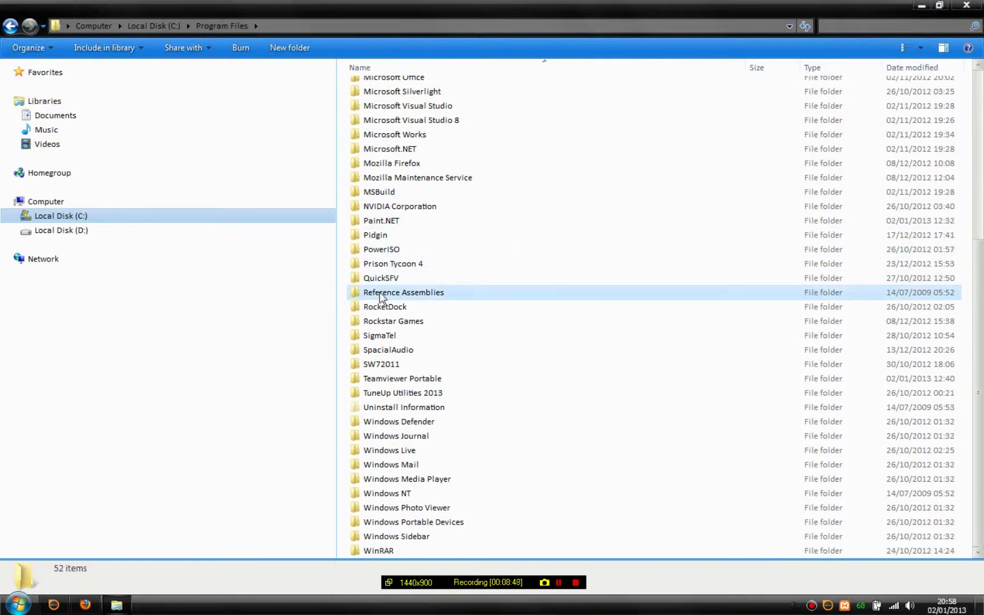
double_click(384, 306)
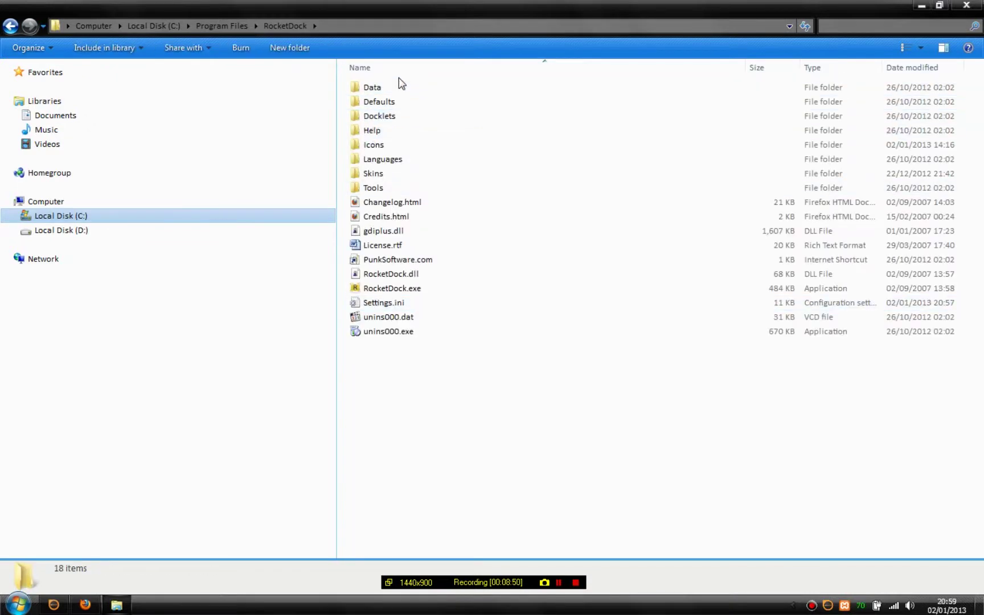
- Paste the cut icon pack folder into RocketDock's Icons folder and close the Explorer window
double_click(388, 143)
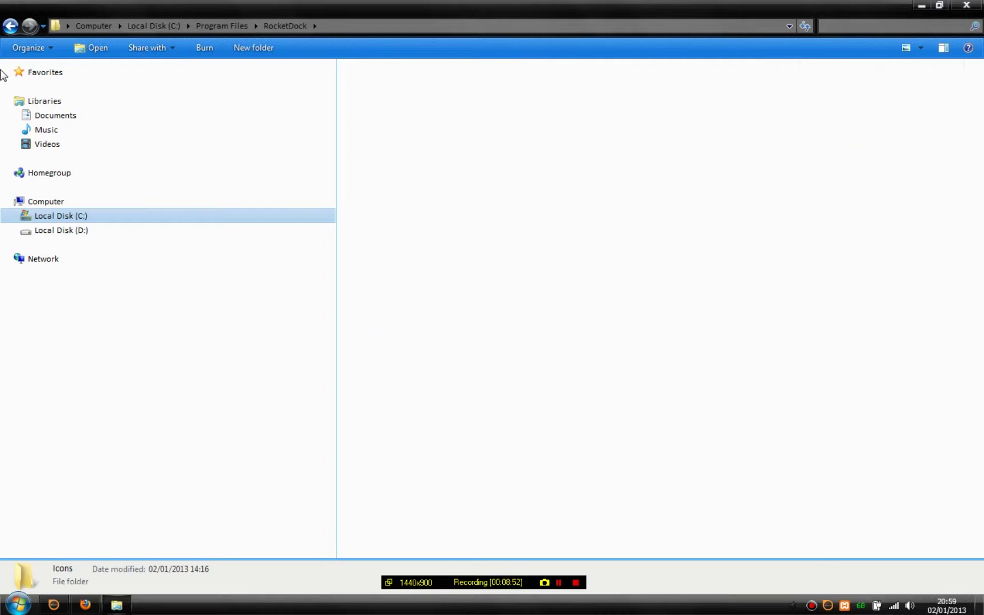
click(10, 25)
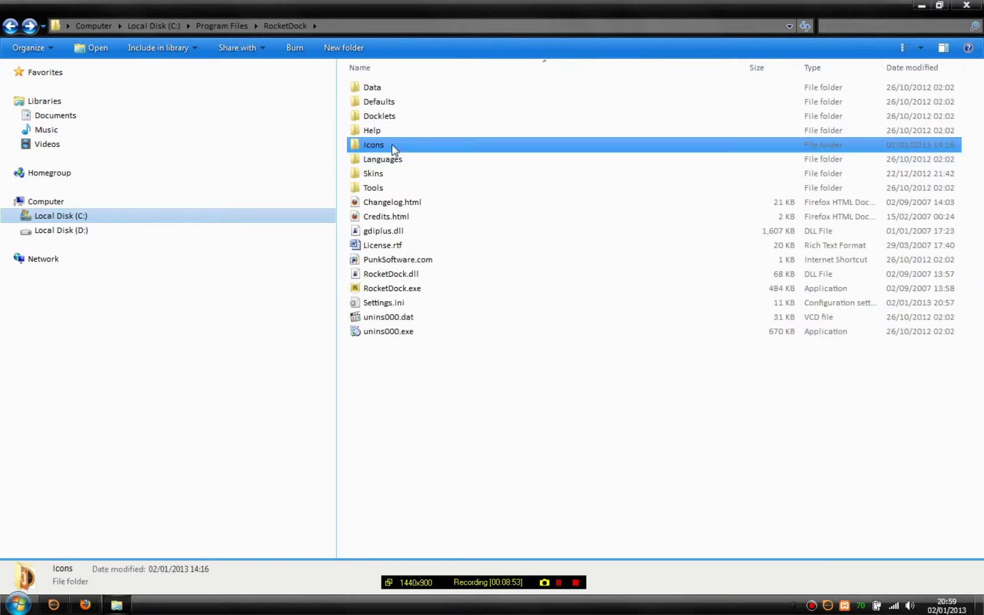
right_click(391, 149)
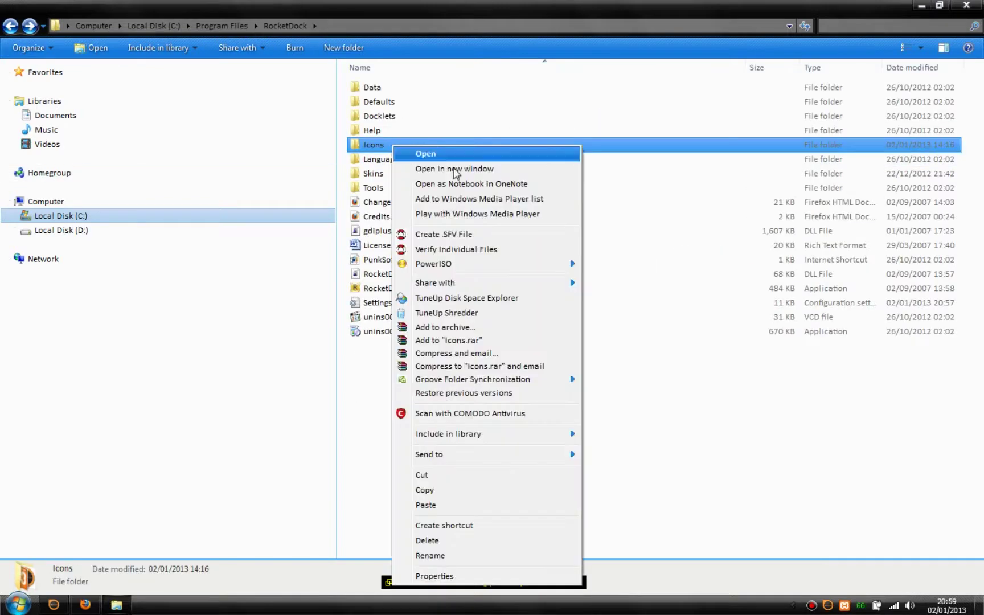
click(456, 525)
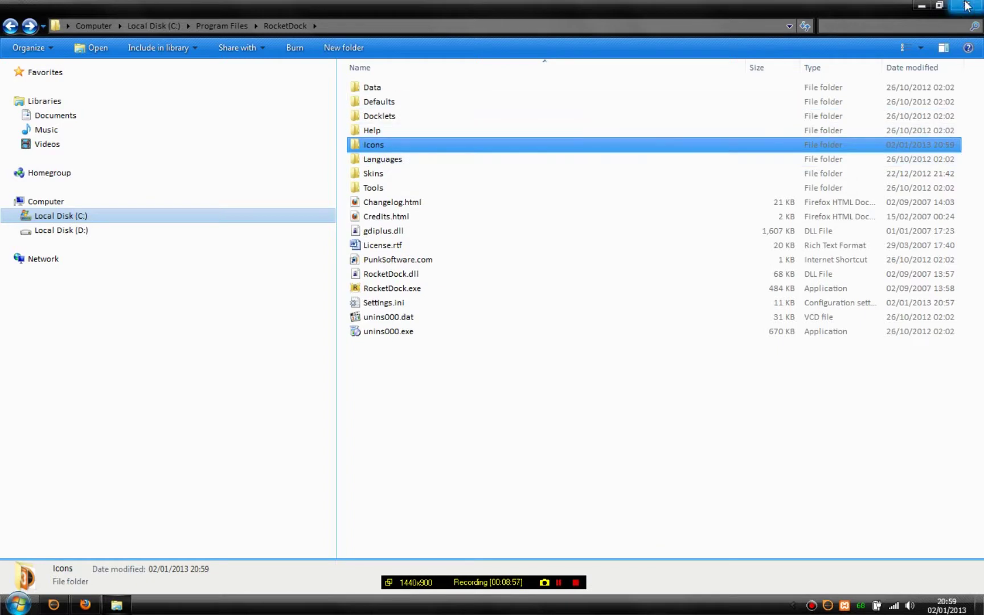
click(966, 5)
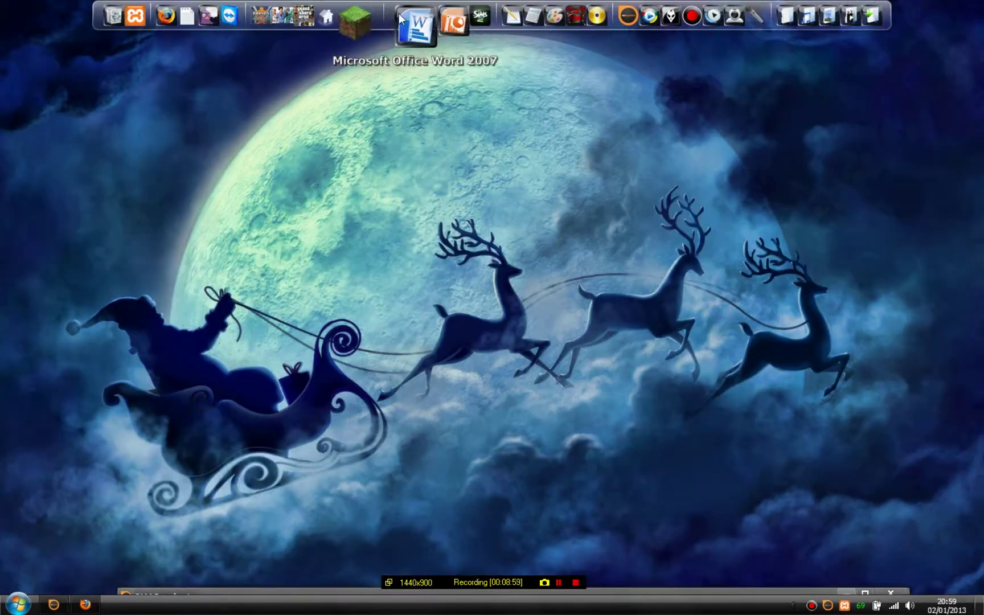
- Check the Icons and General pages of the Dock Settings and close the dialog without changes
right_click(391, 17)
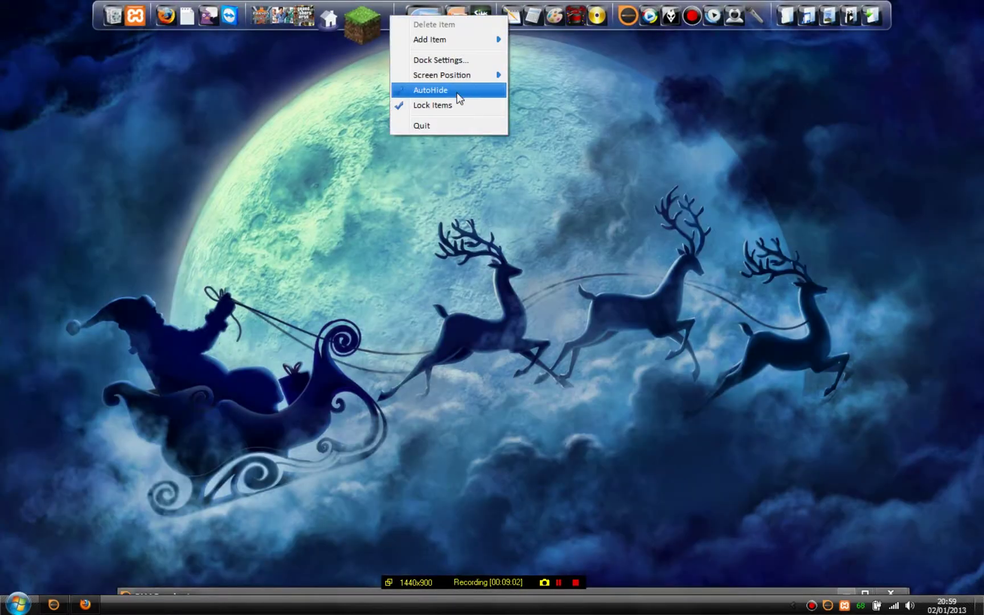
click(456, 62)
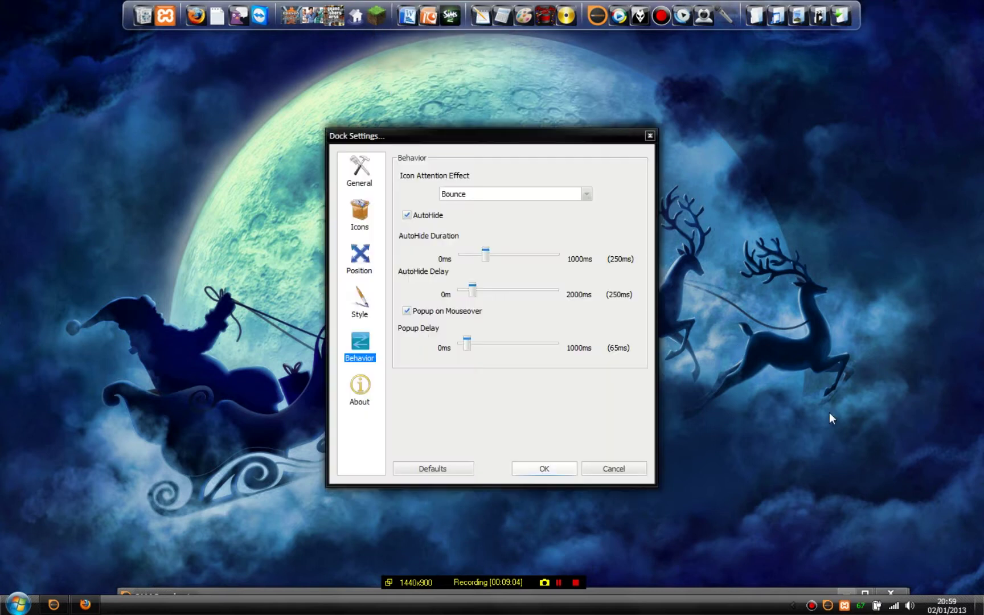
click(354, 222)
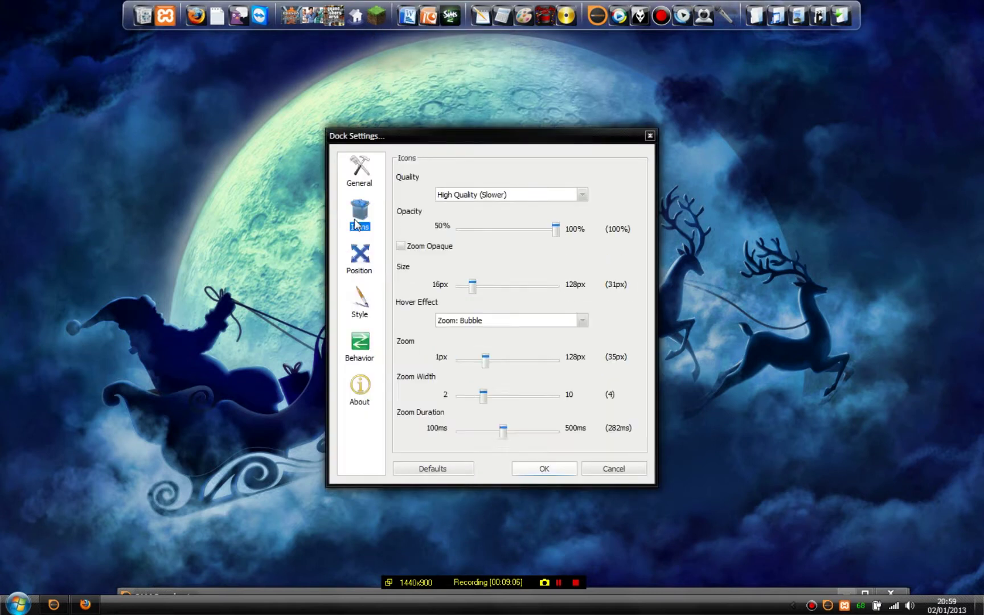
click(364, 170)
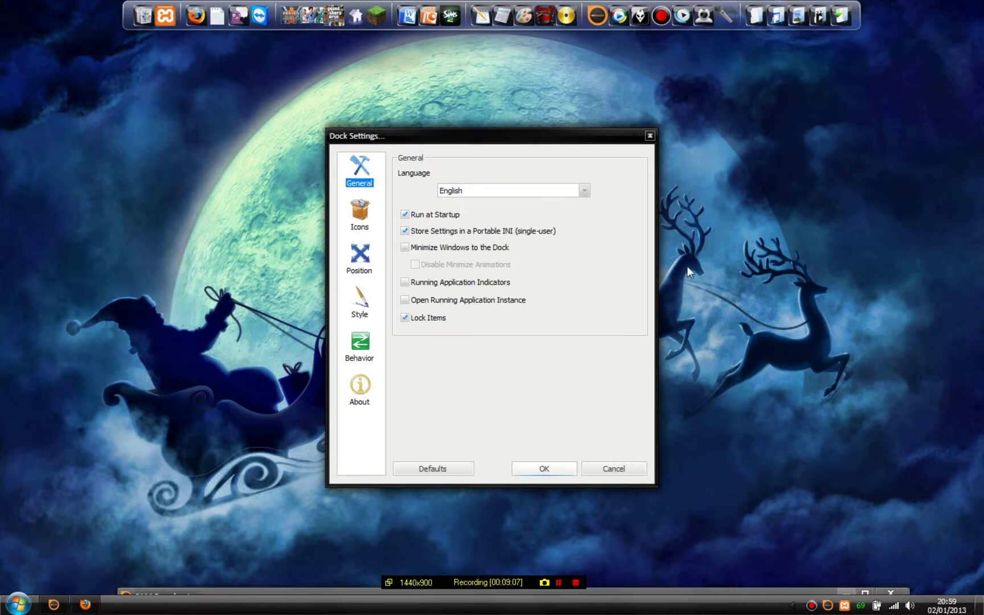
click(649, 135)
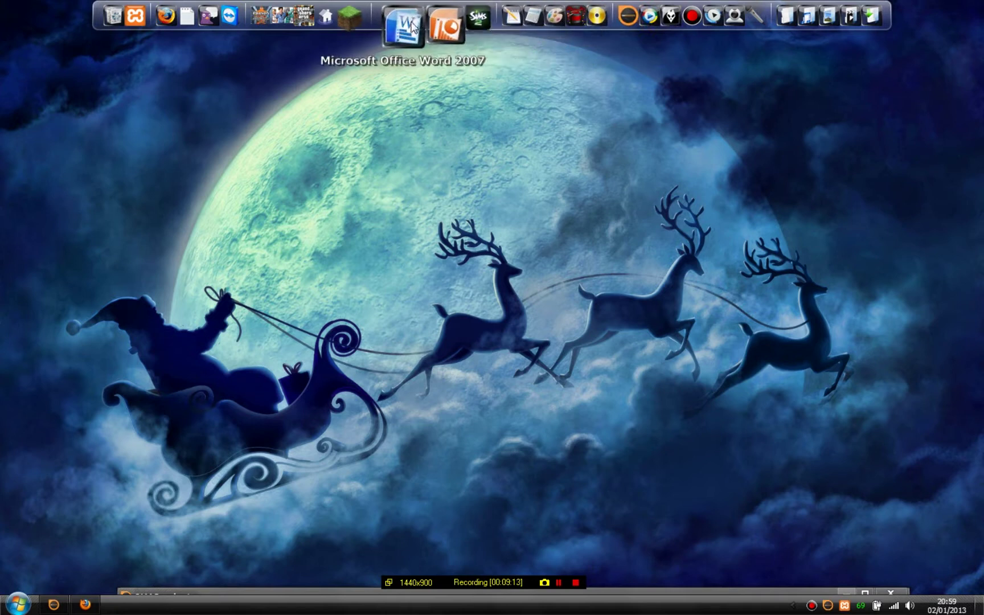
- Open the icon settings of the dock's Microsoft Office Word 2007 item and show the iconswindows8pack1 icons
right_click(408, 27)
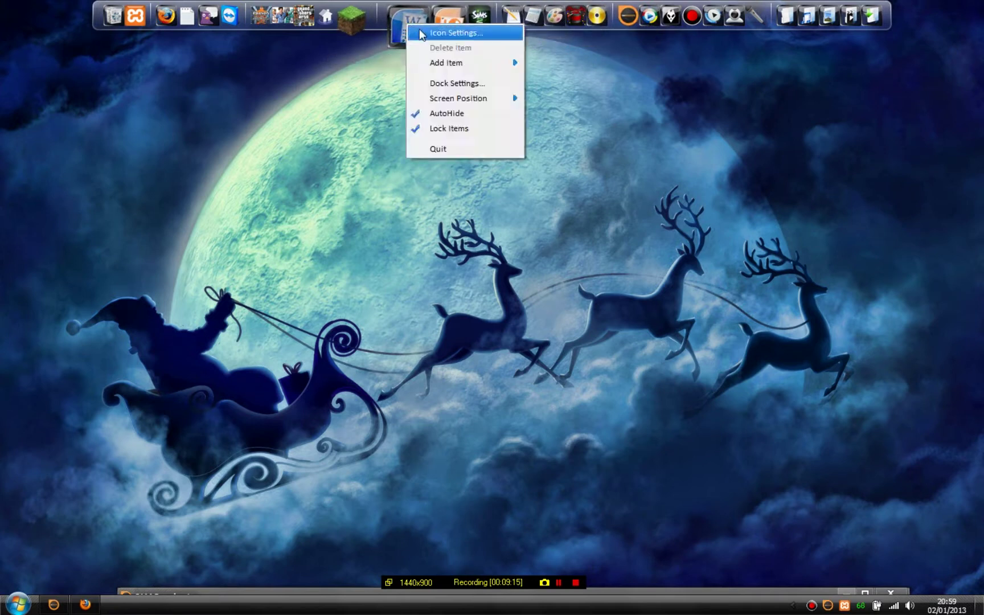
click(424, 33)
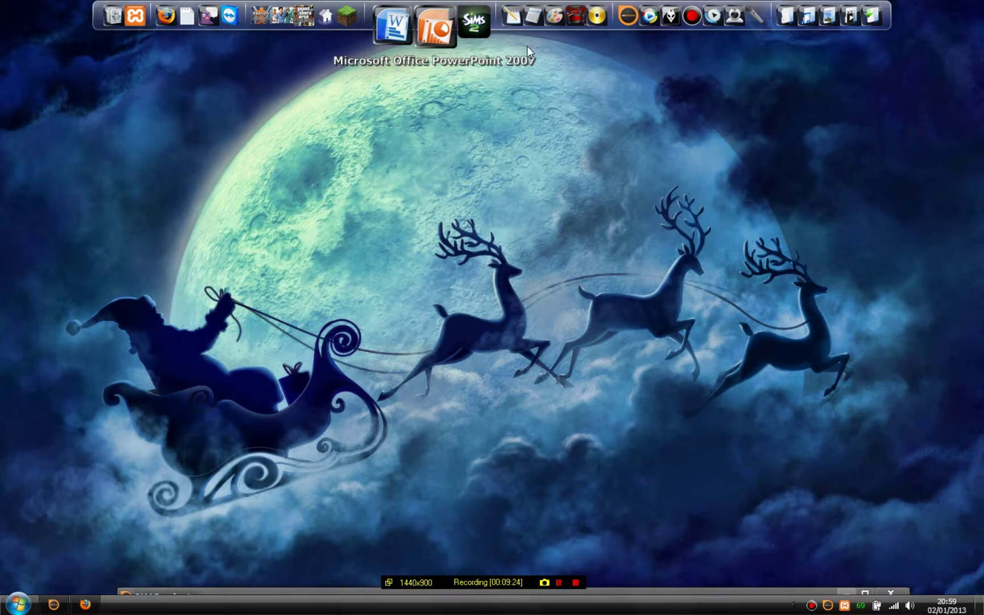
click(388, 30)
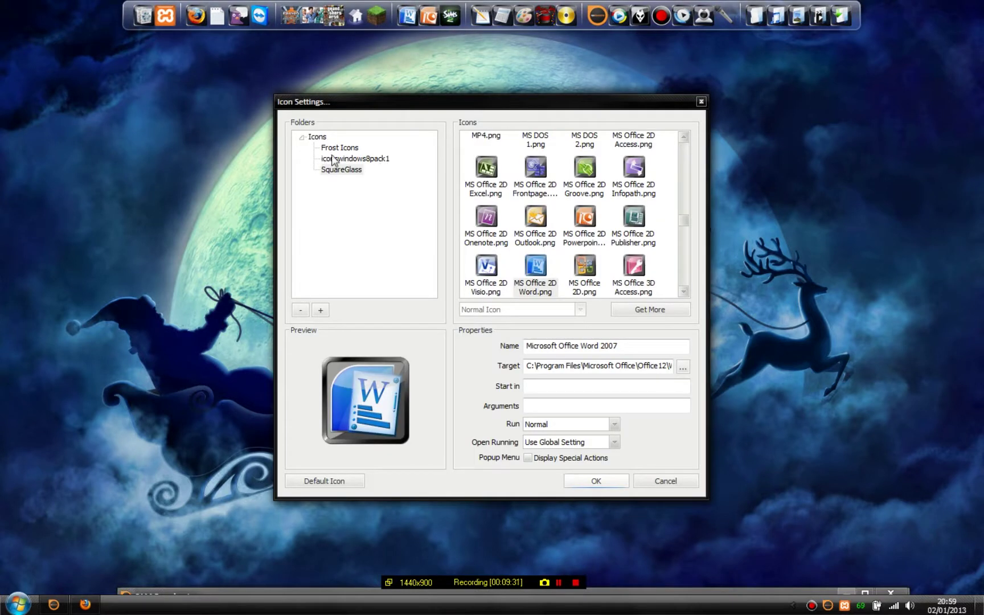
click(302, 138)
click(302, 139)
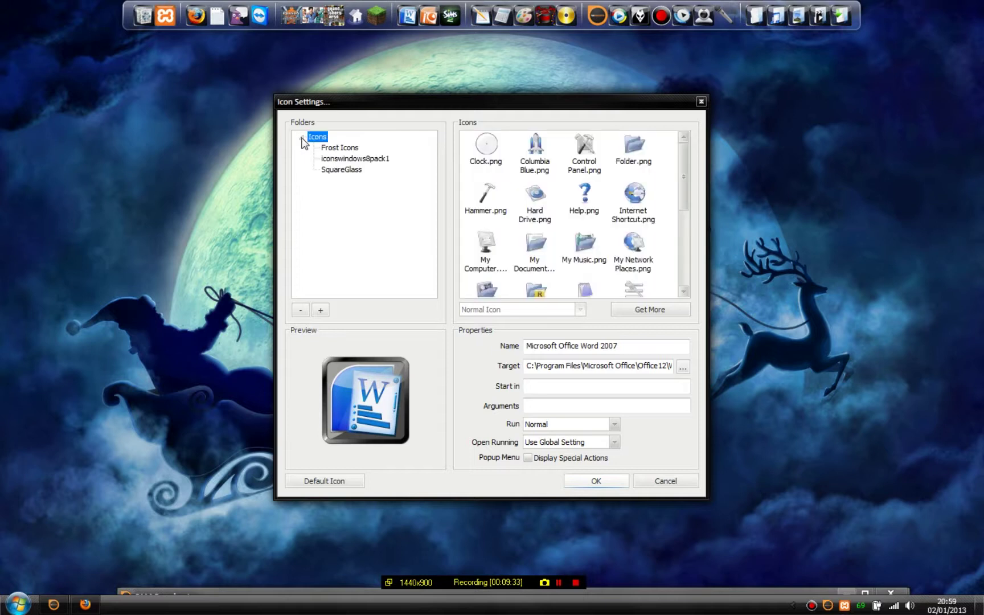
click(349, 160)
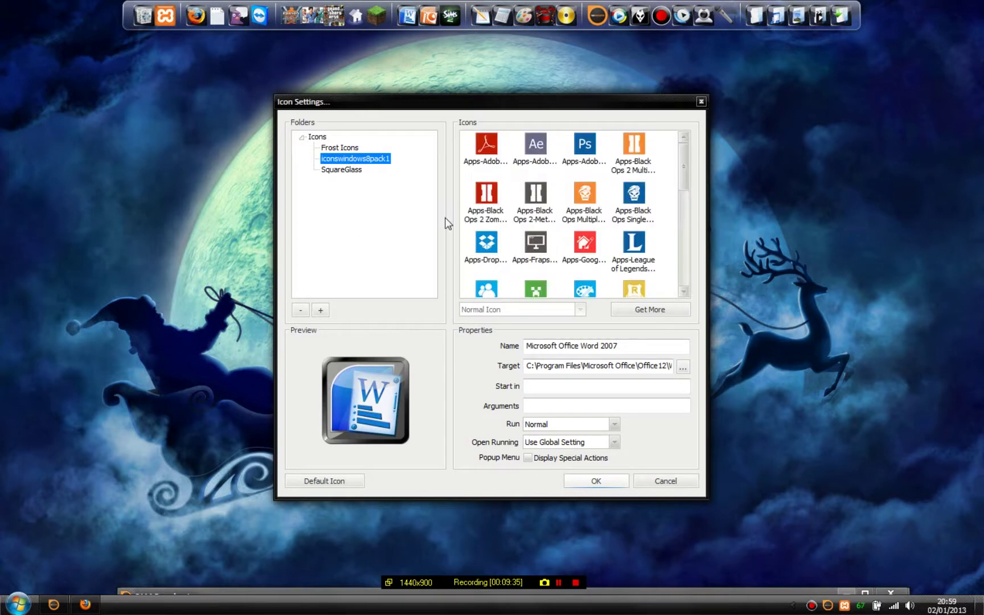
- Try the Office-Apps-Word-alt-1-Metro-icon.png icon on the Microsoft Office Word 2007 dock item
click(681, 184)
scroll(681, 183, down, 3)
drag(685, 205, 674, 252)
click(588, 223)
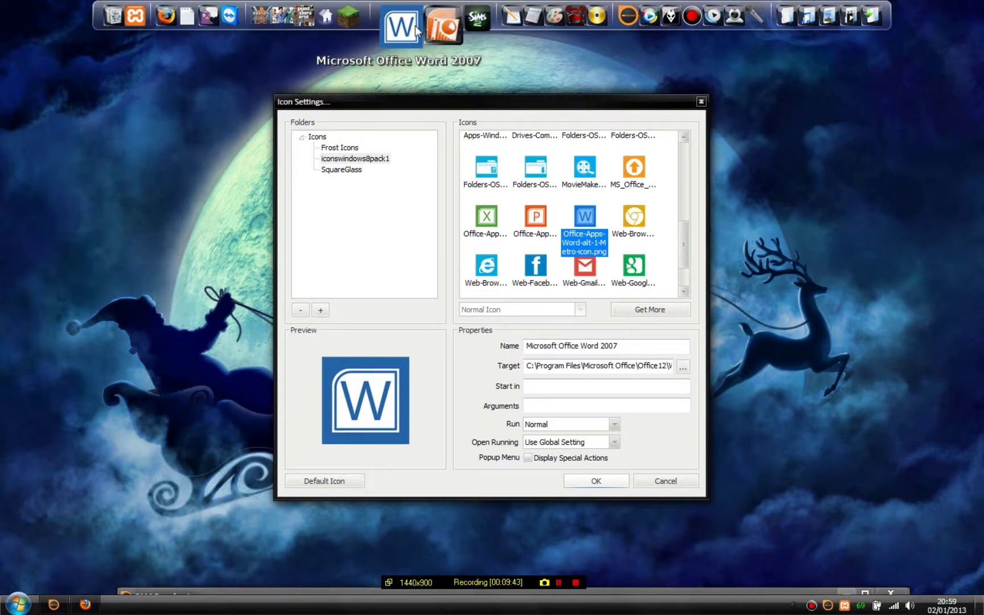
scroll(466, 207, up, 2)
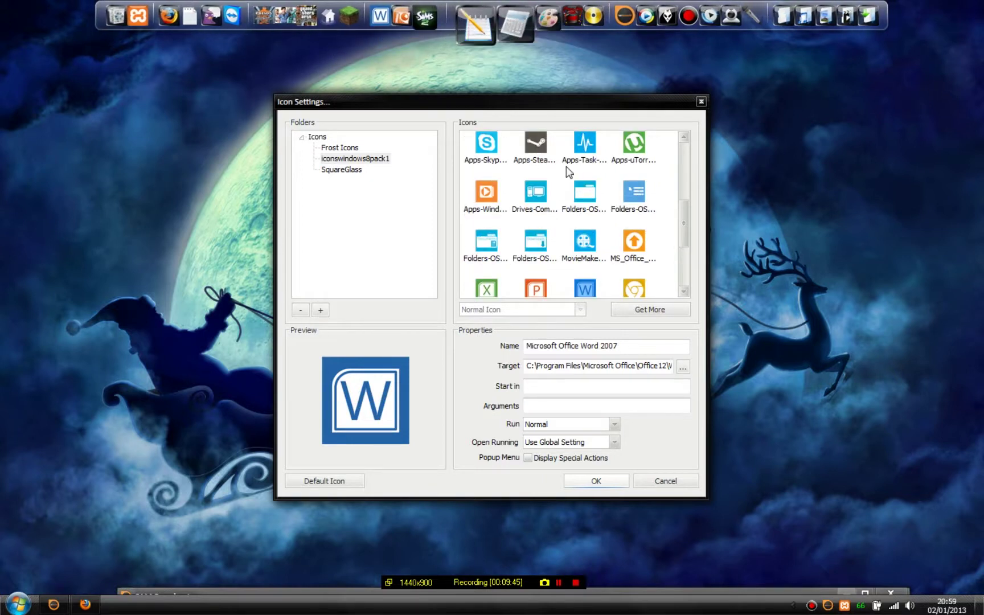
click(558, 583)
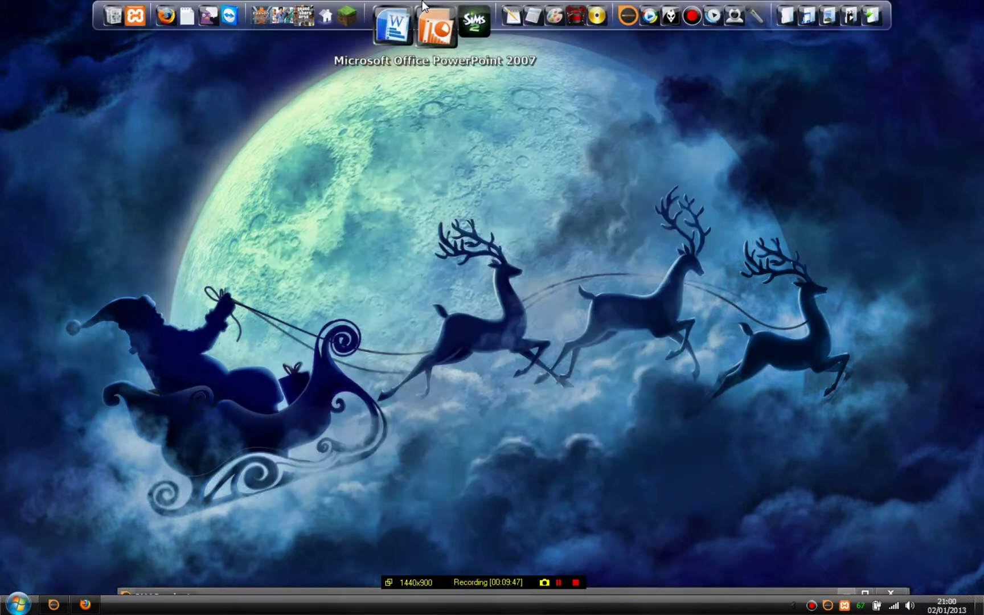
- Switch to Firefox, open the simple dark skin from the RocketDock skins page, and view its preview image
click(86, 604)
scroll(369, 160, up, 10)
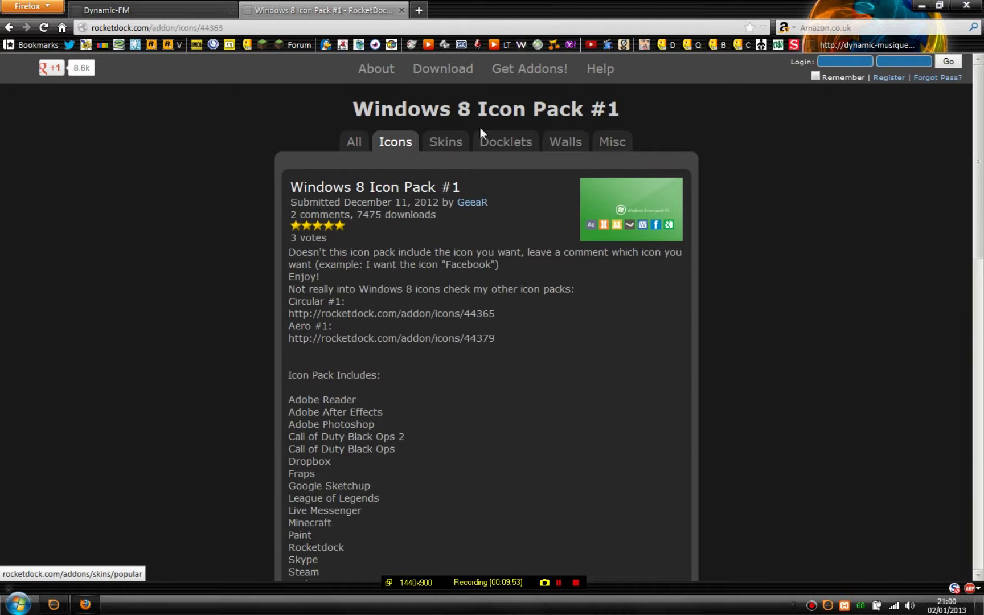
click(447, 143)
mouse_move(244, 7)
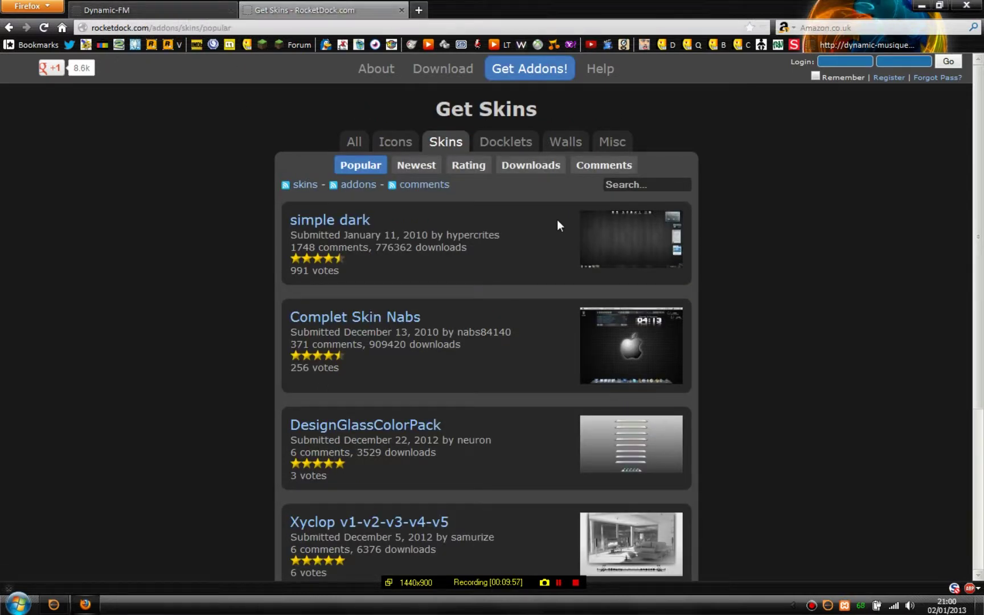
click(659, 230)
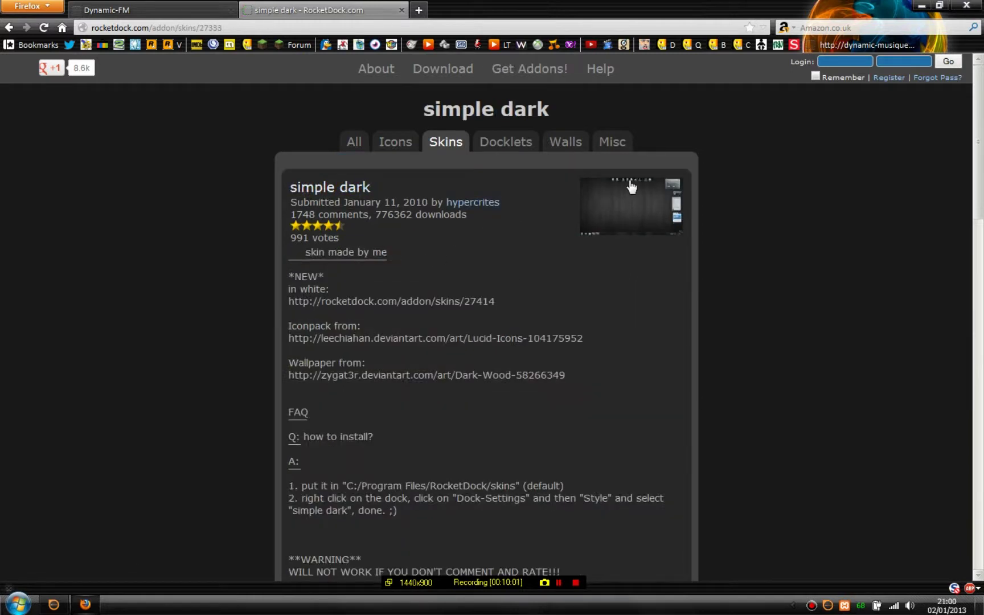
click(631, 188)
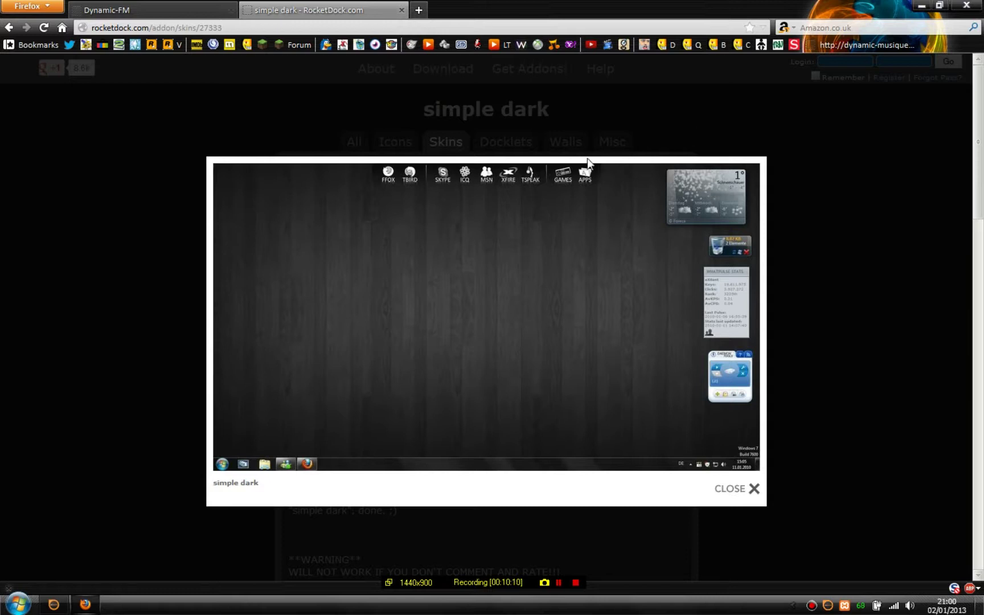
click(753, 488)
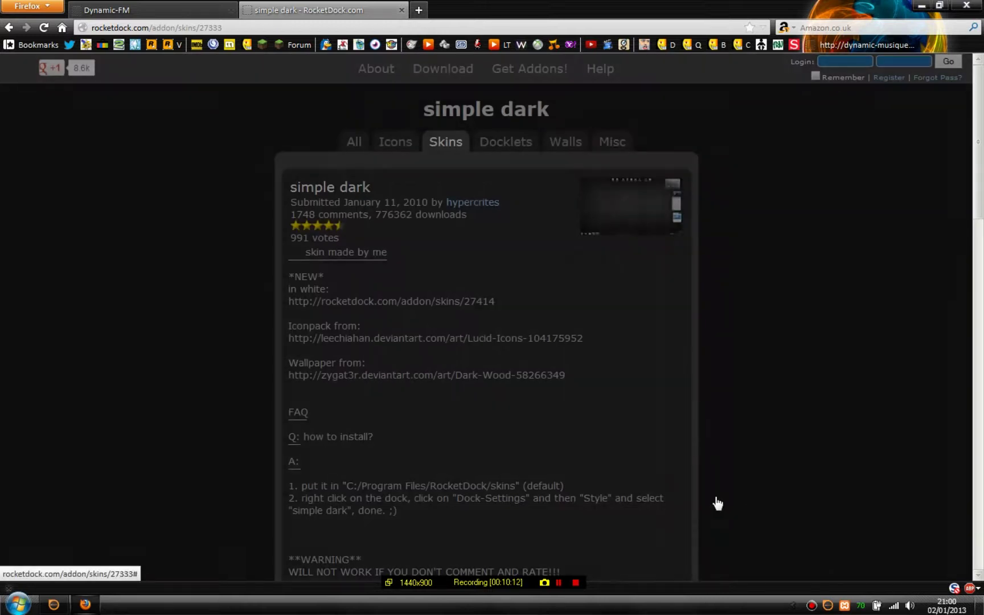
- Read the simple dark skin's installation instructions, including the RocketDock skins folder path and the warning text
scroll(494, 315, down, 5)
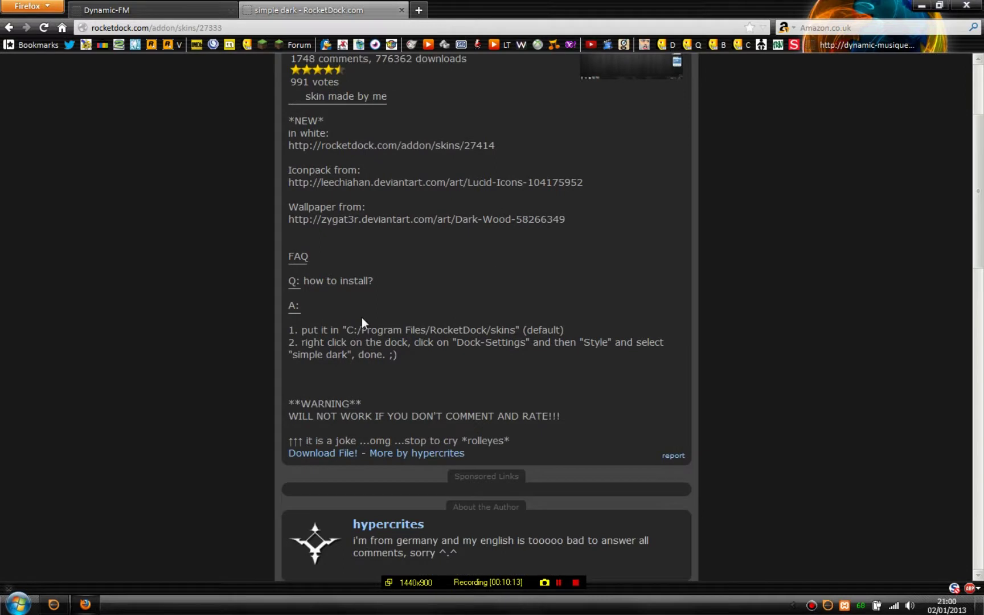
drag(346, 330, 535, 330)
click(567, 527)
scroll(388, 395, down, 7)
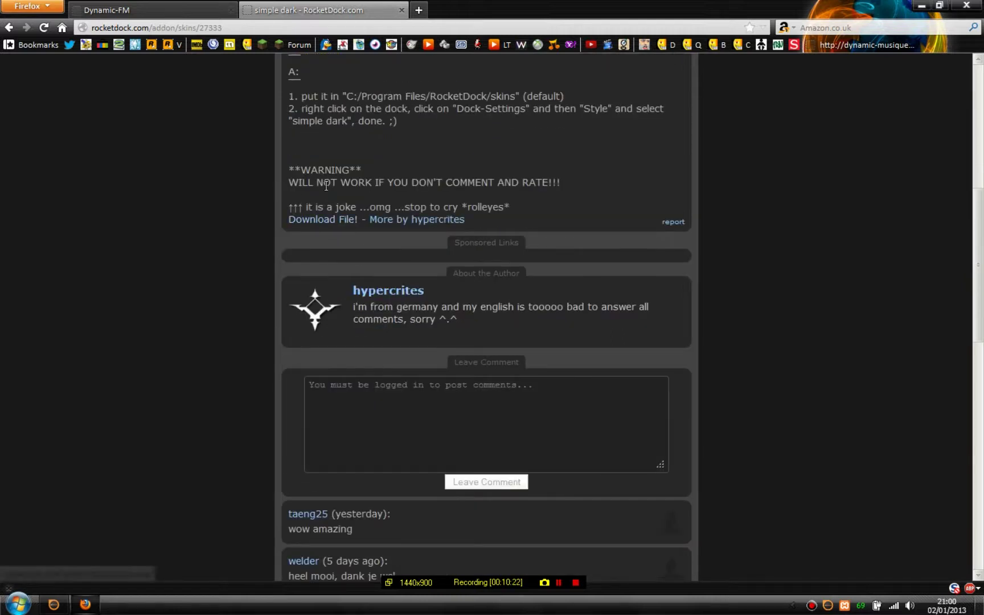
double_click(552, 181)
click(611, 188)
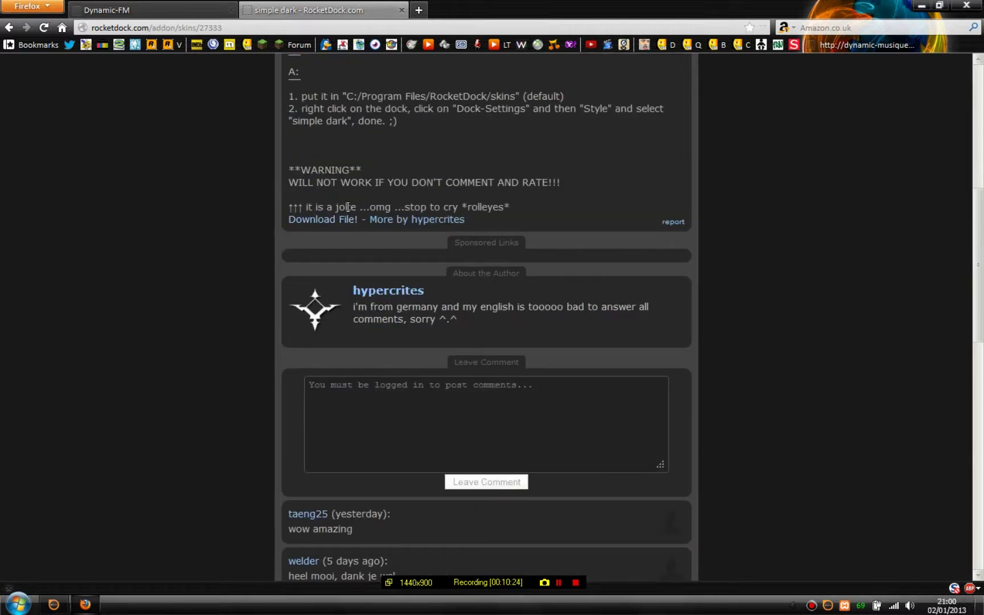
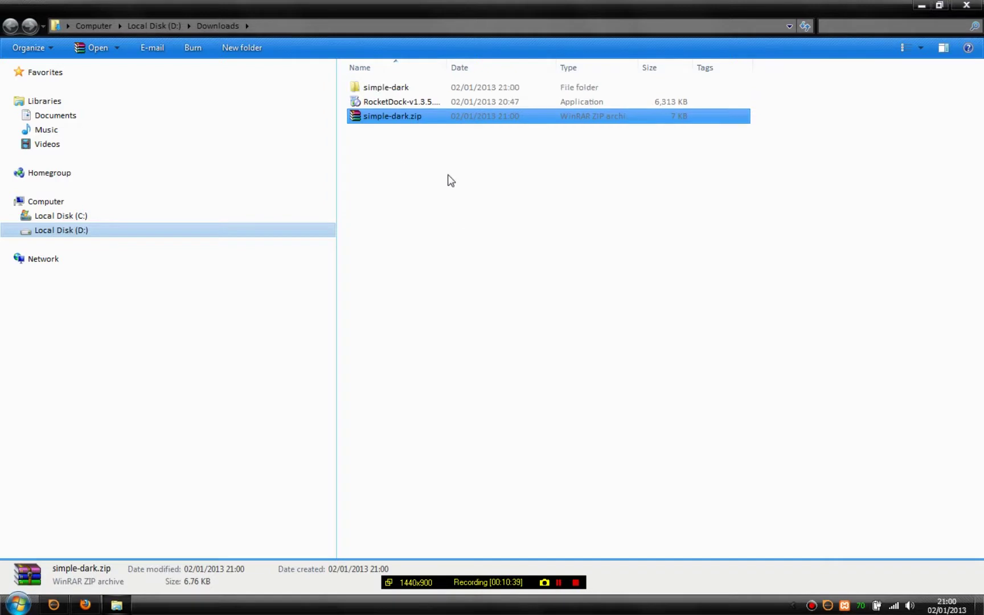
- Delete simple-dark.zip and the RocketDock-v1.3.5.exe installer from the Downloads folder
key(Delete)
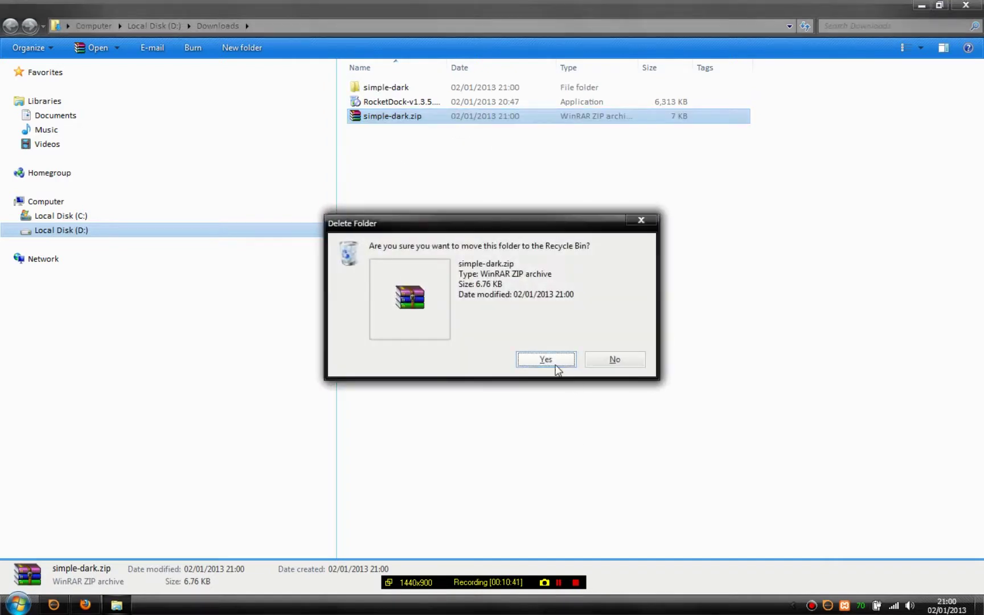
click(556, 364)
click(385, 108)
key(Delete)
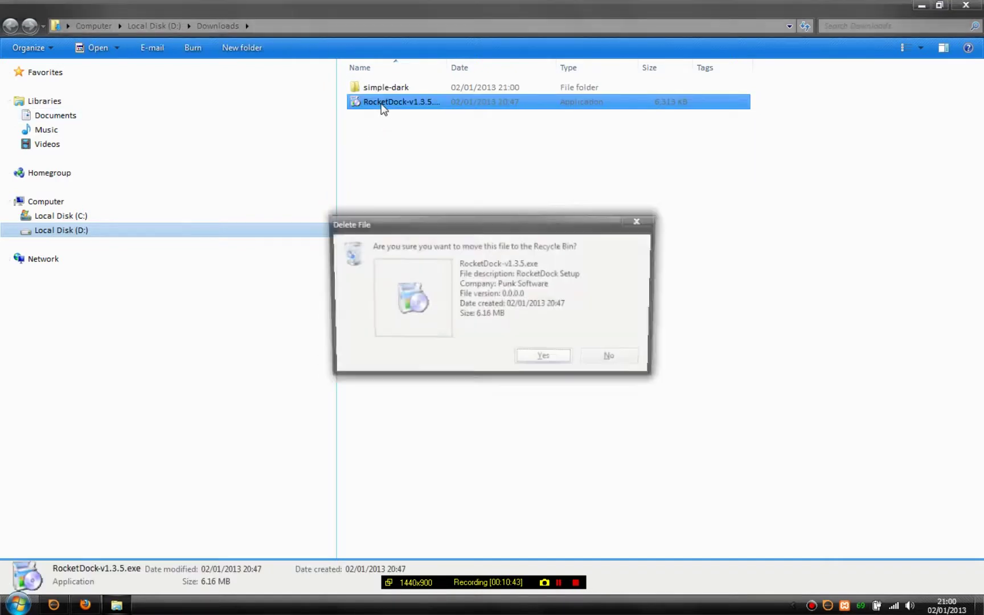
key(Return)
- Open the extracted simple-dark folder and its simple dark subfolder to check the skin files
click(384, 94)
double_click(385, 94)
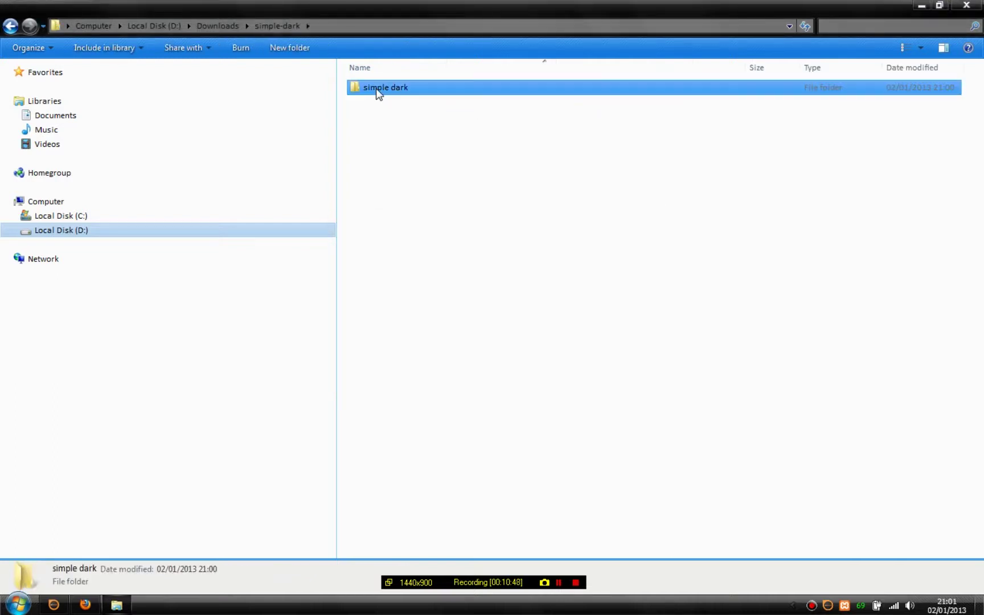
double_click(378, 95)
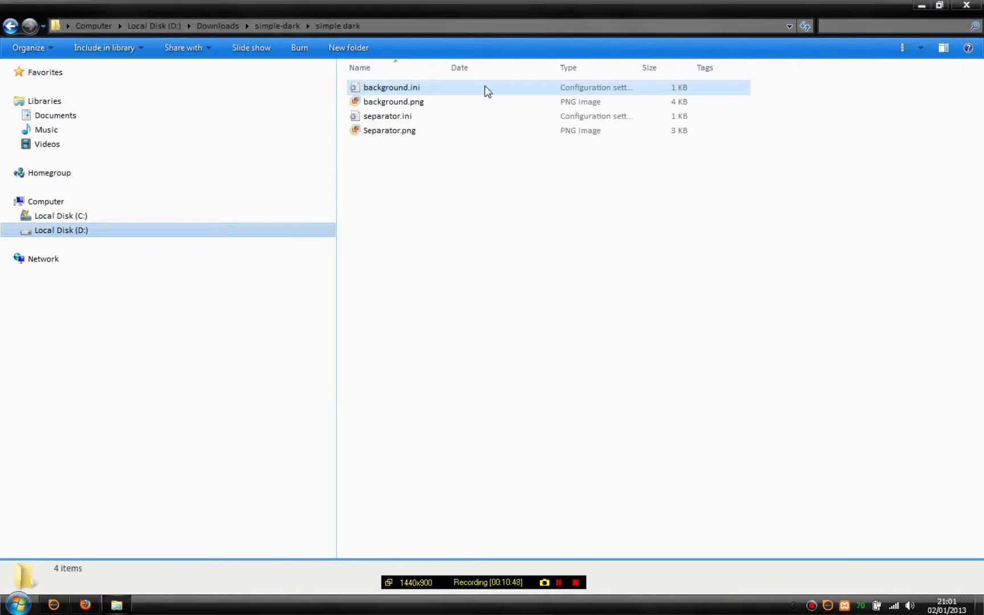
- Return to the simple-dark folder in Downloads and cut its simple dark subfolder for moving
click(9, 26)
click(9, 27)
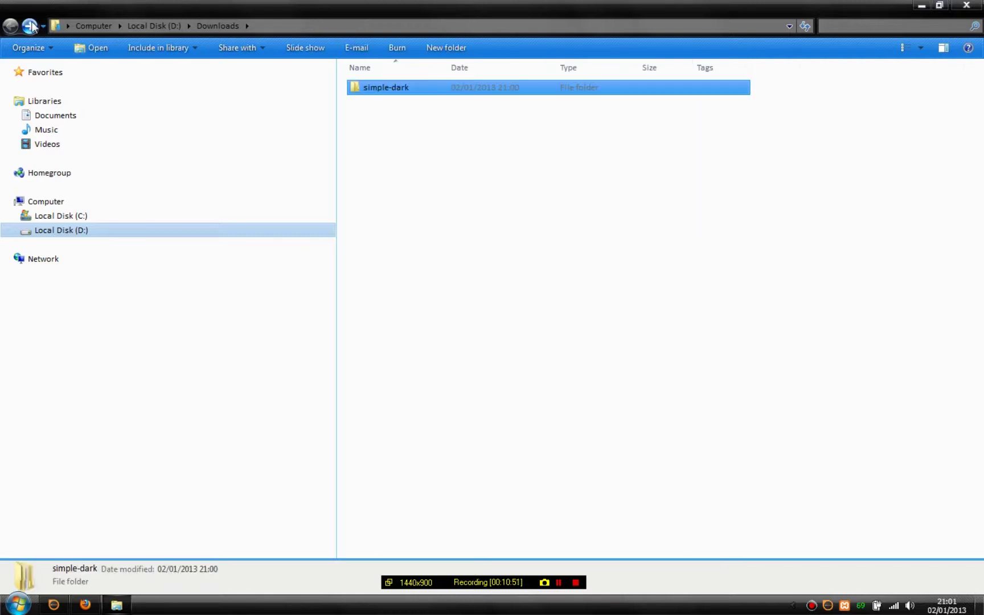
double_click(416, 91)
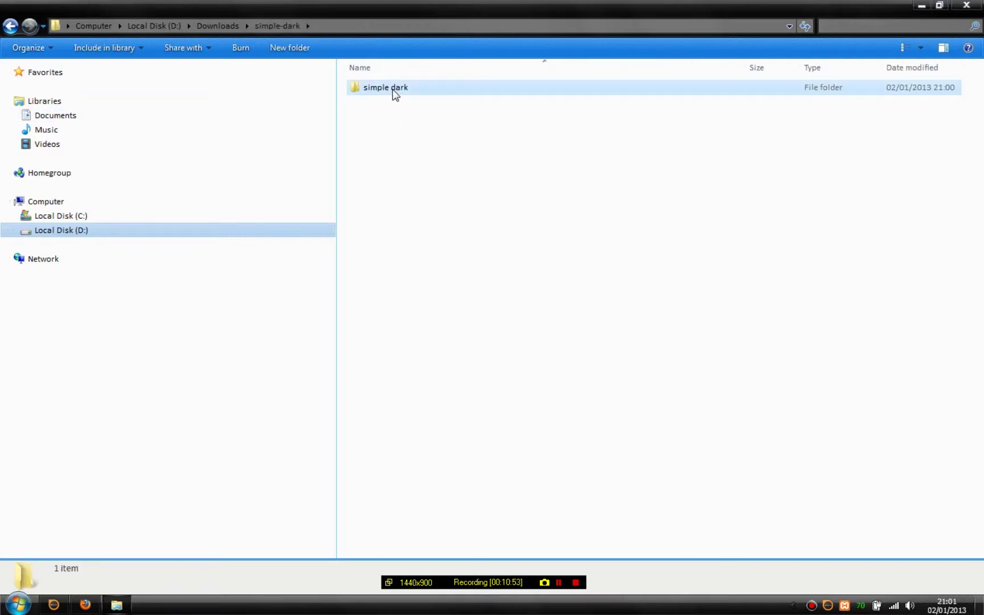
right_click(393, 89)
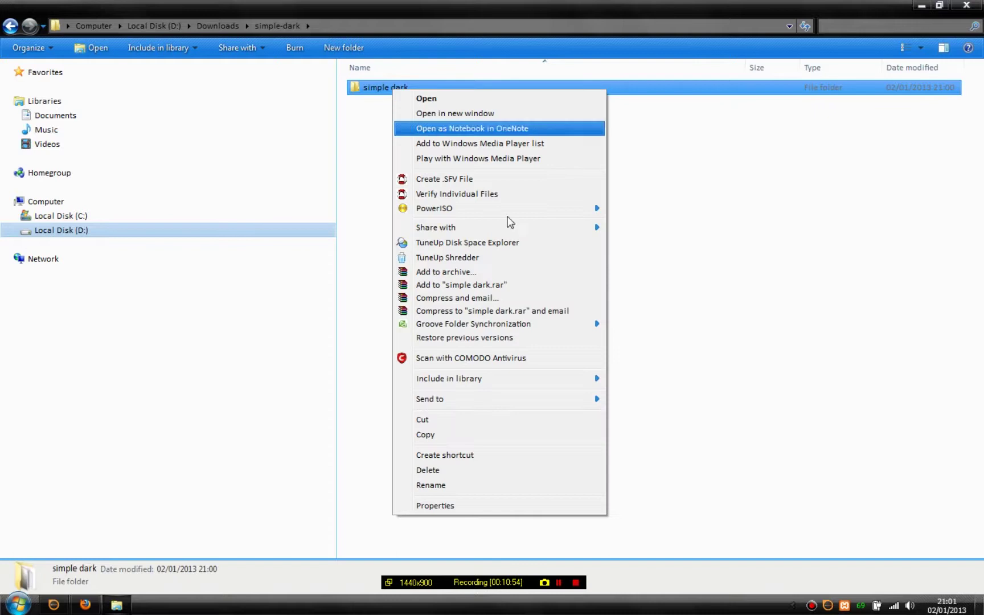
click(468, 423)
- Browse to C:\Program Files\RocketDock and open its Skins folder to look at the installed skins
click(81, 230)
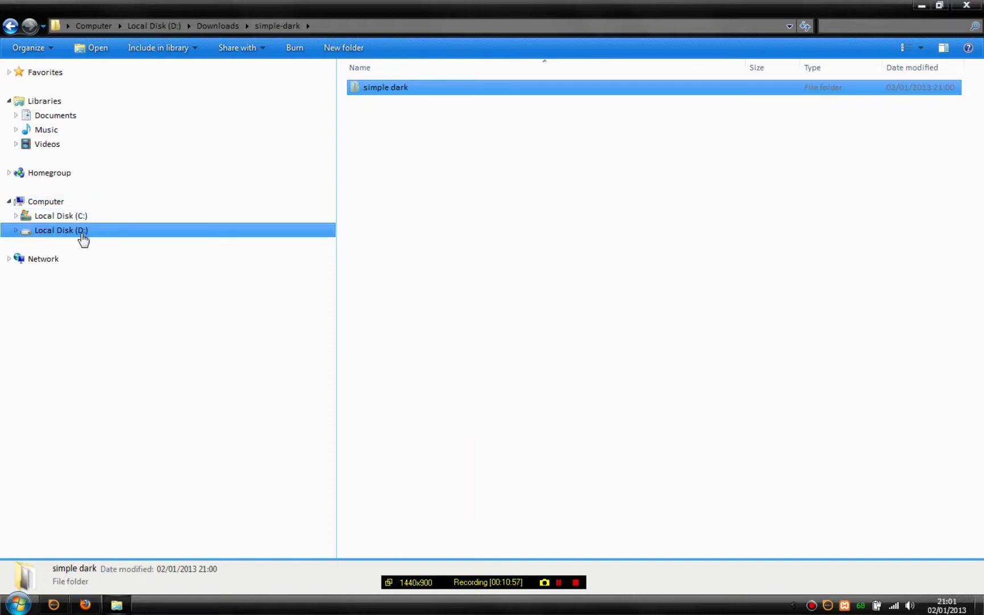
click(82, 216)
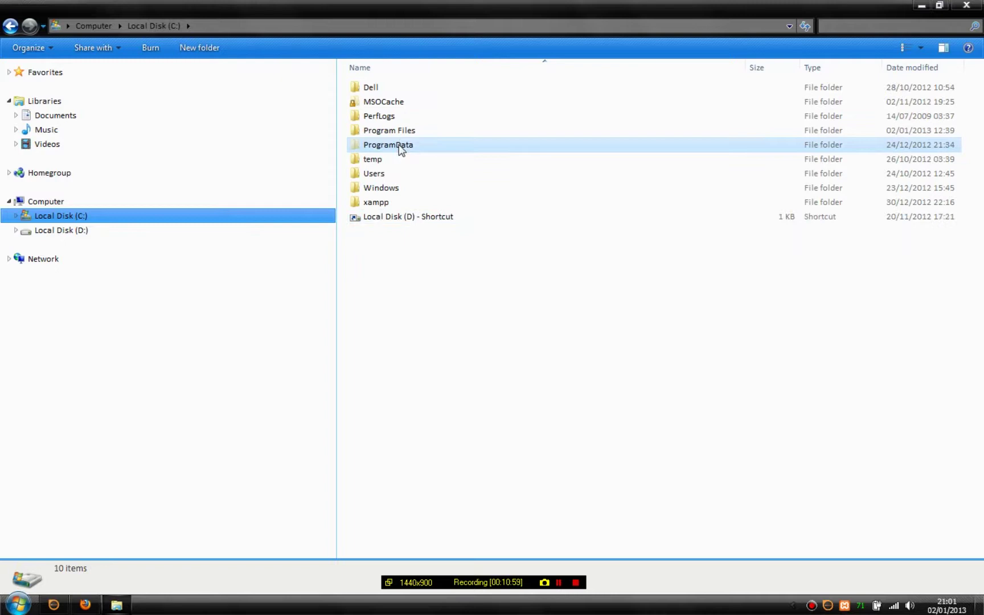
double_click(398, 130)
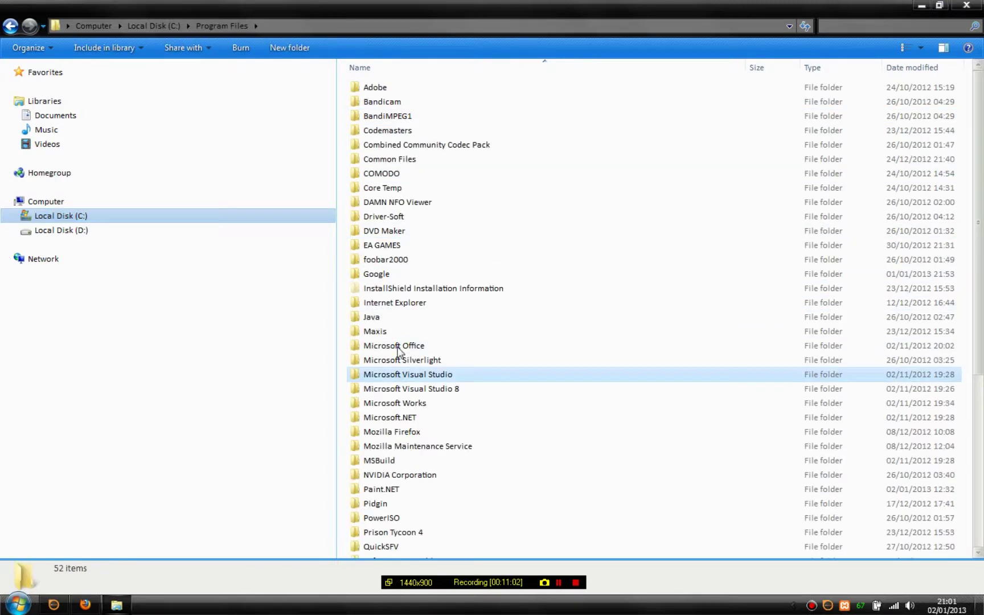
scroll(407, 342, down, 3)
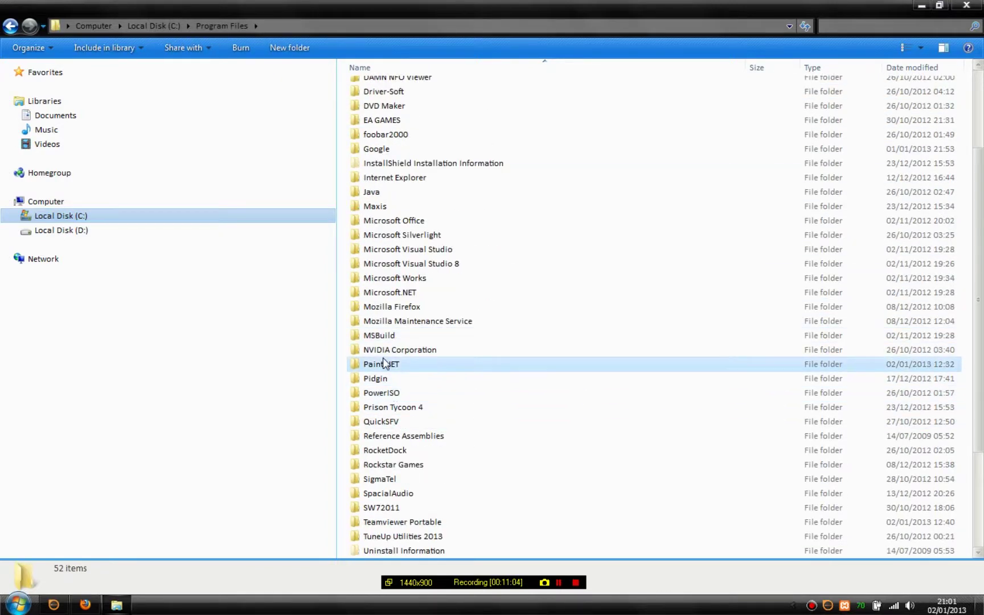
double_click(386, 450)
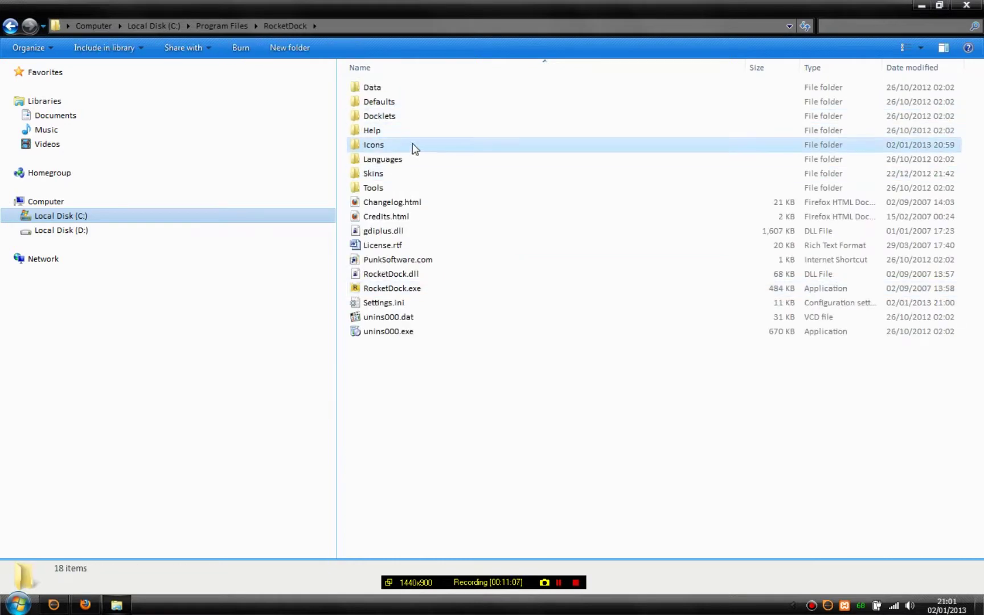
double_click(376, 174)
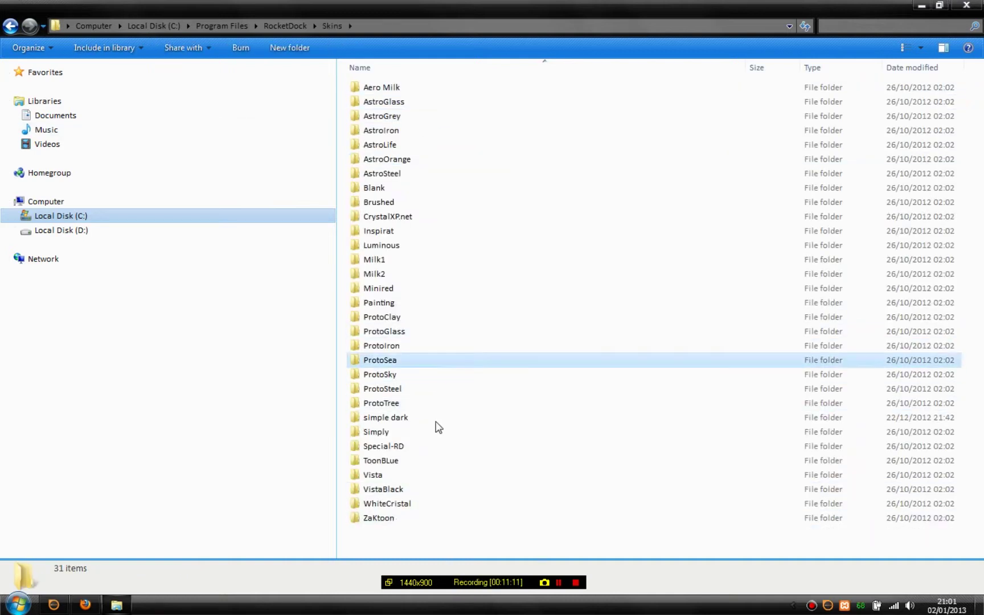
- Paste the simple dark folder into RocketDock's Skins folder, merging it and replacing the conflicting files, and close the file window
click(10, 26)
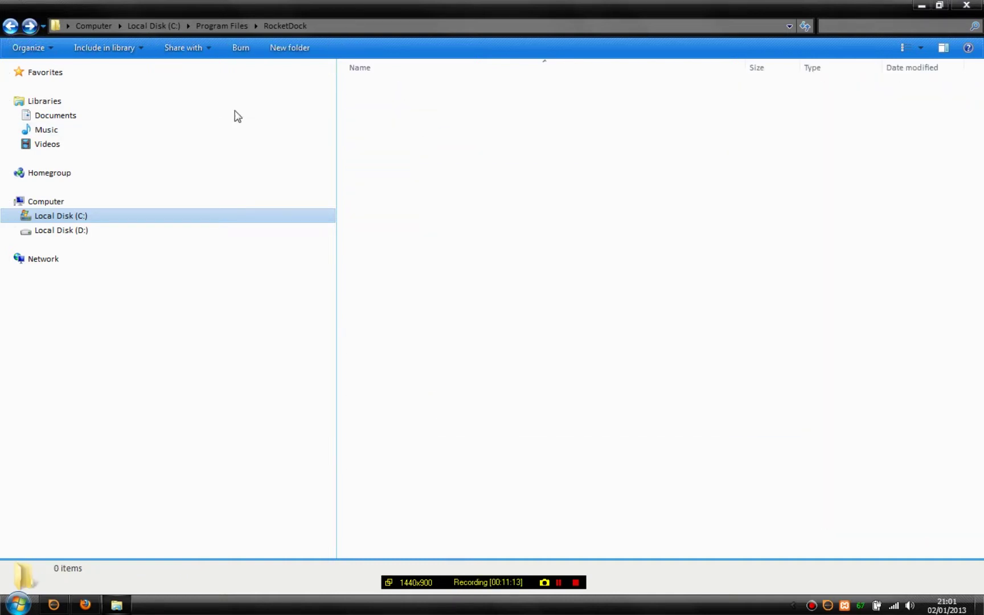
right_click(385, 174)
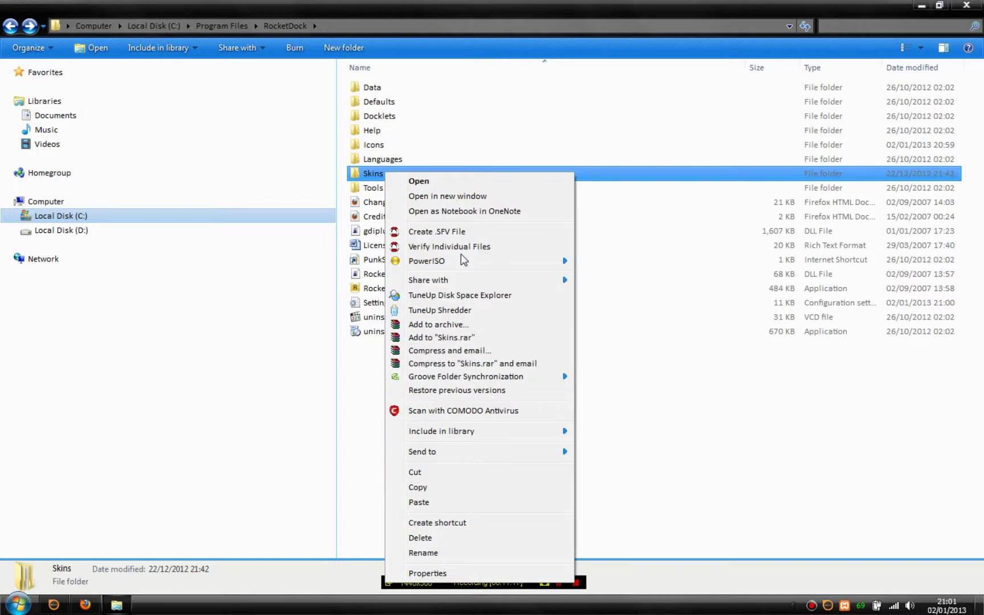
click(433, 501)
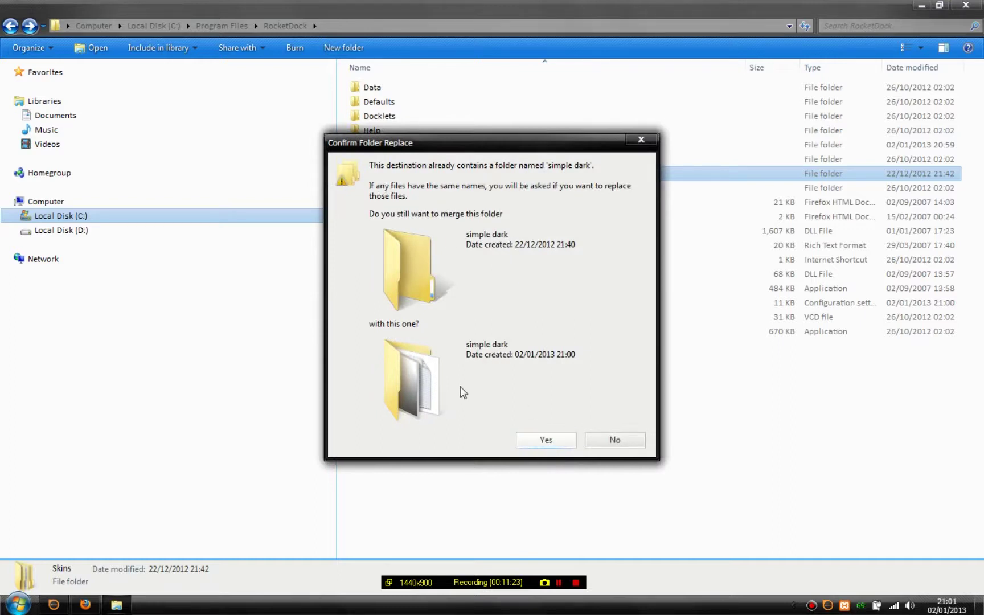
click(545, 441)
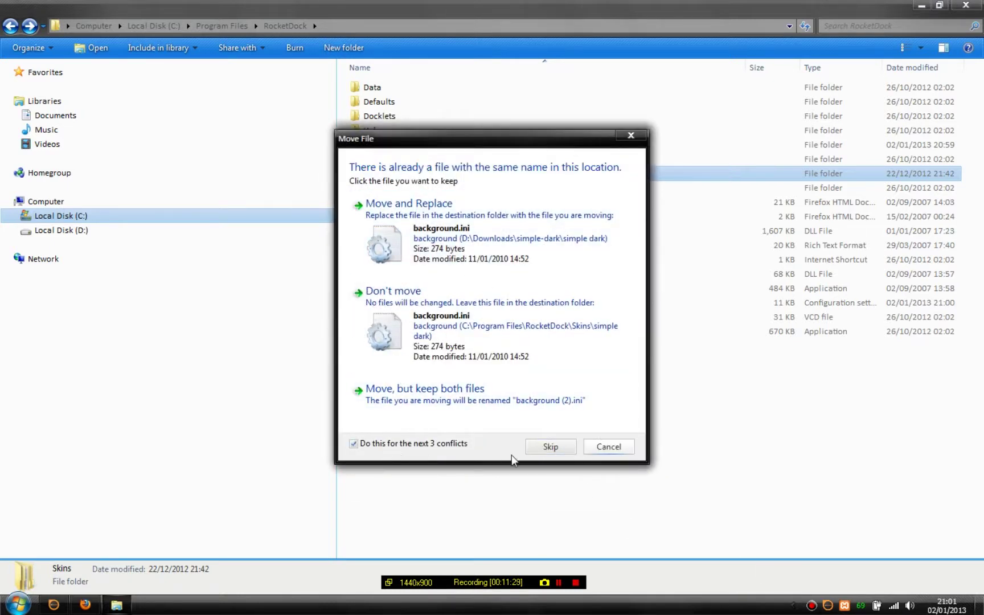
click(454, 230)
click(976, 5)
- Set the dock's theme to simple dark in the Dock Settings style options and apply it
mouse_move(450, 6)
right_click(391, 16)
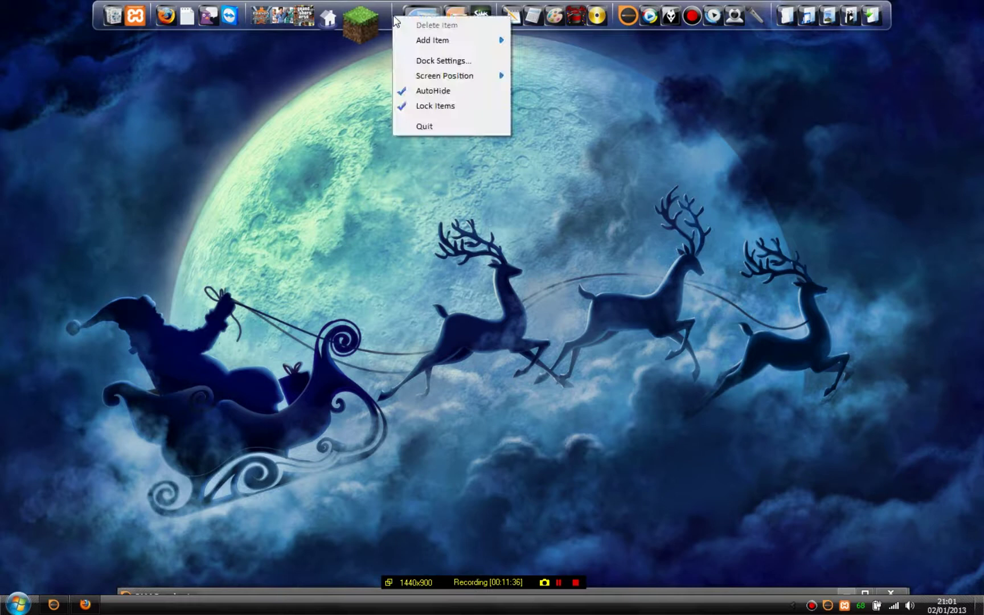
click(443, 60)
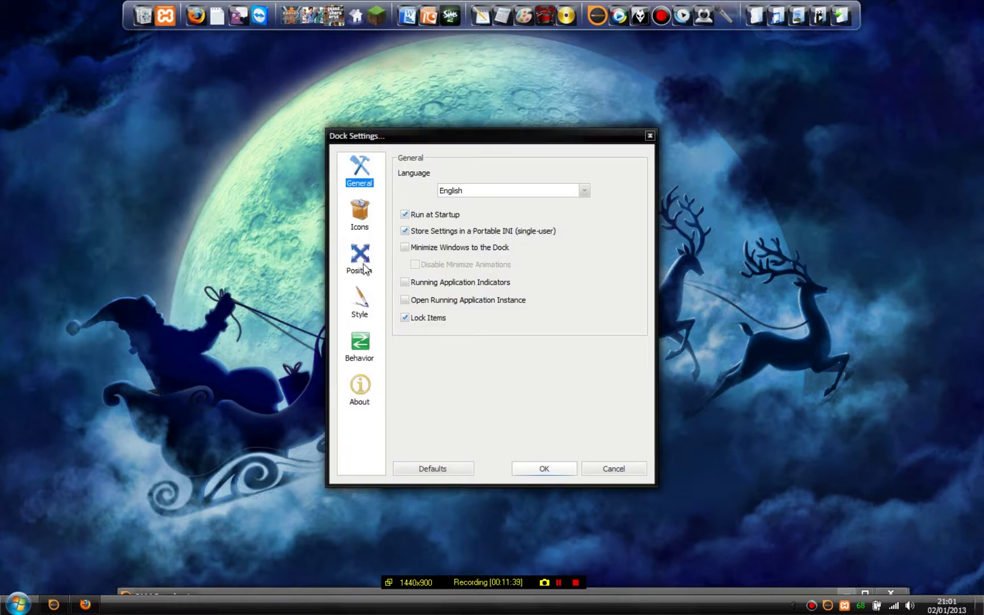
click(360, 302)
click(447, 196)
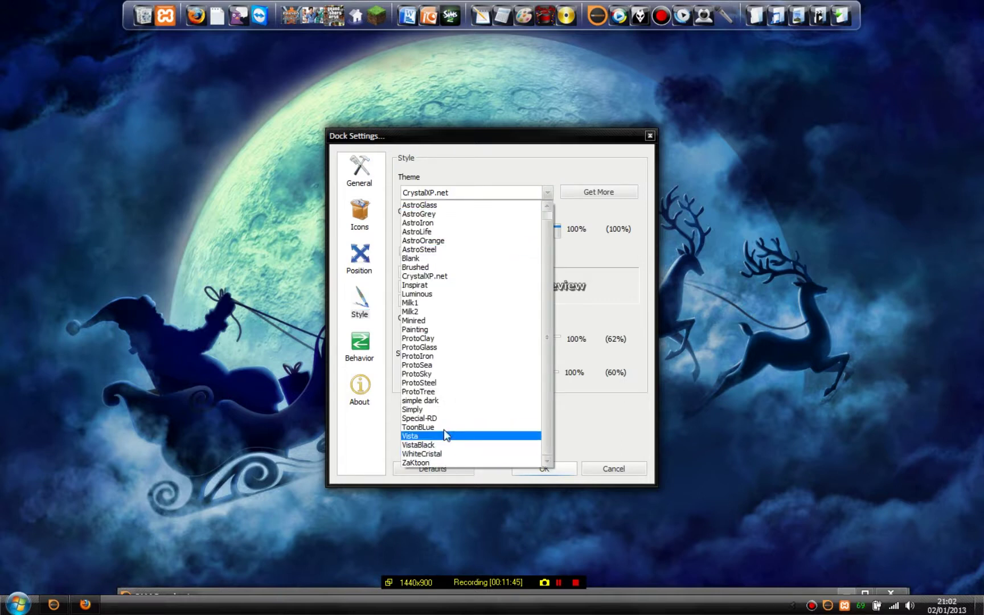
click(437, 402)
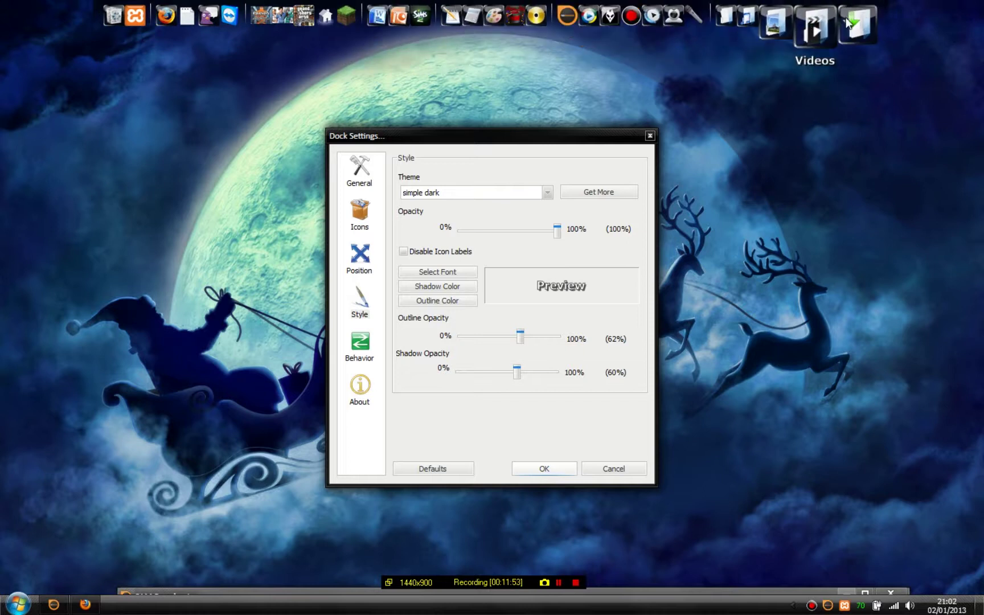
click(543, 468)
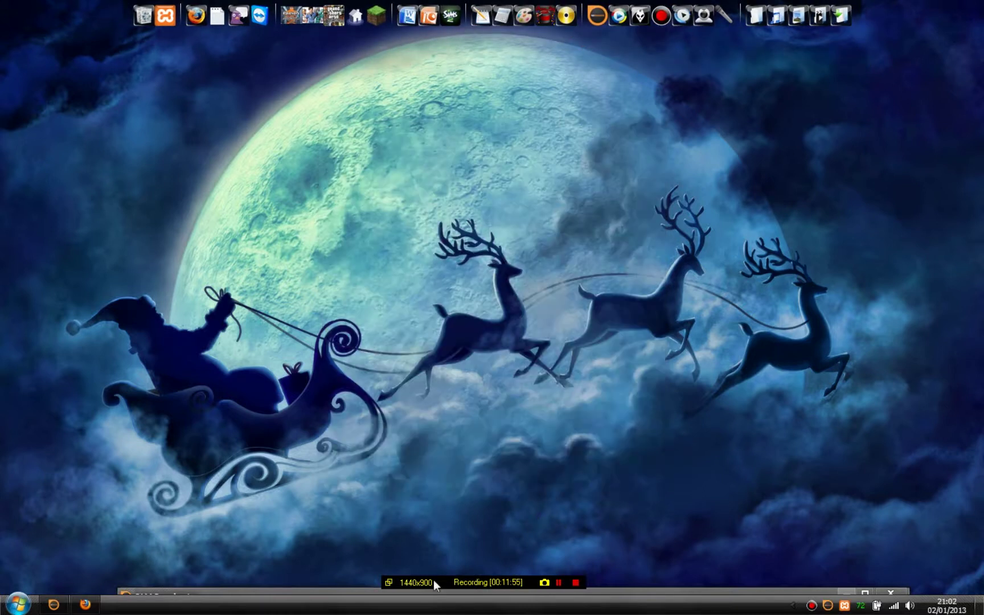
- Switch to Firefox and view the popular Docklets among the RocketDock add-ons
click(110, 497)
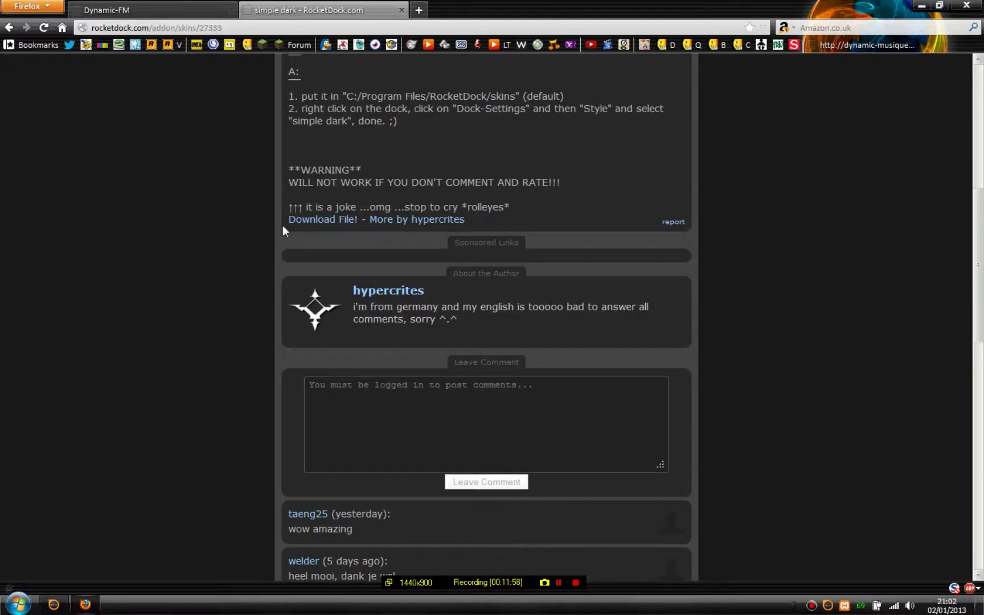
scroll(283, 229, up, 7)
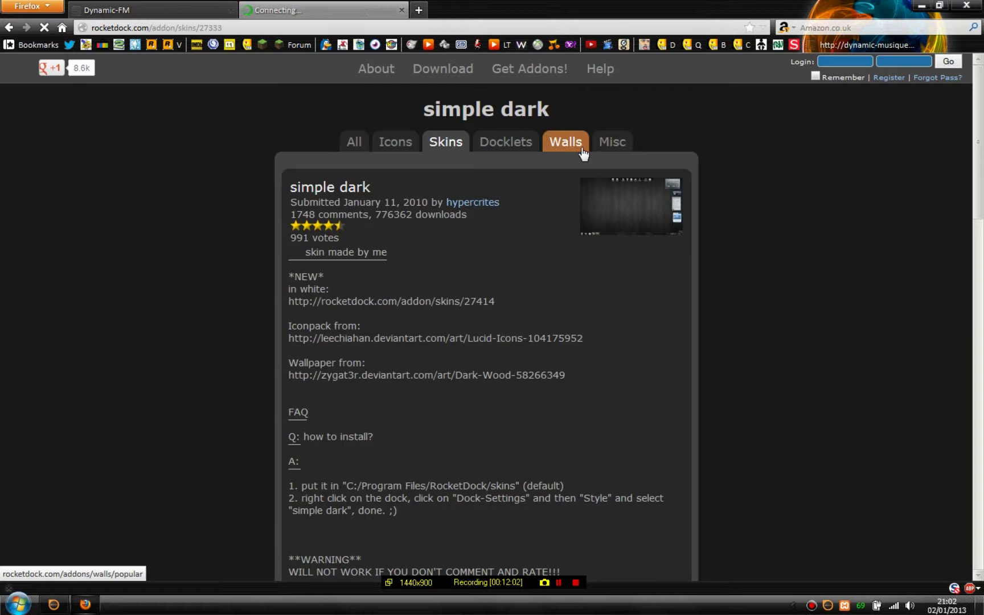
click(507, 144)
mouse_move(260, 6)
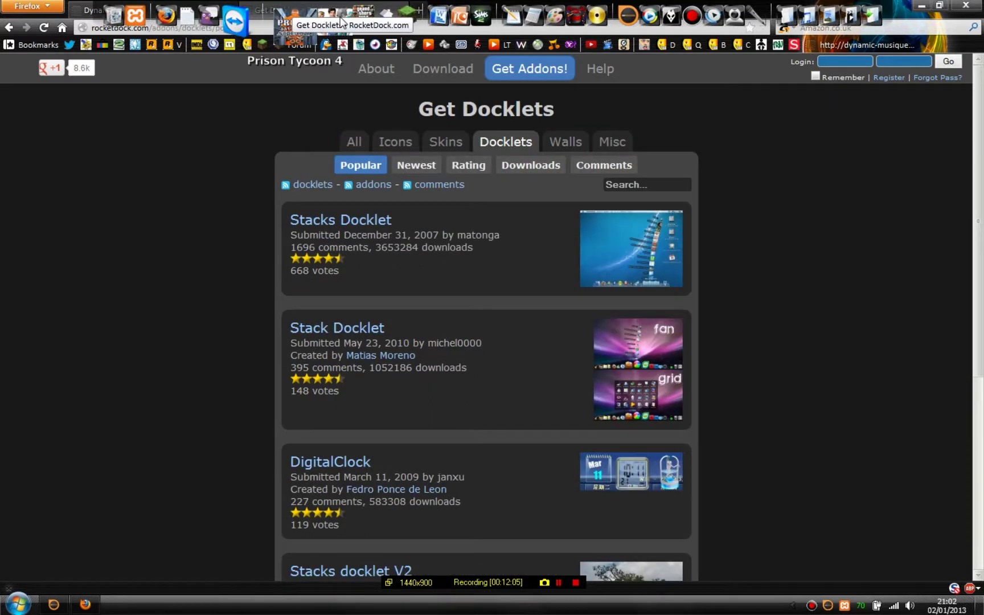
- Find the Windows 7 - Ring Colored wallpaper in the Walls add-ons and save Windows-7---Ring-of-Colored-Prisms.zip to the Downloads folder
click(562, 146)
scroll(569, 230, down, 5)
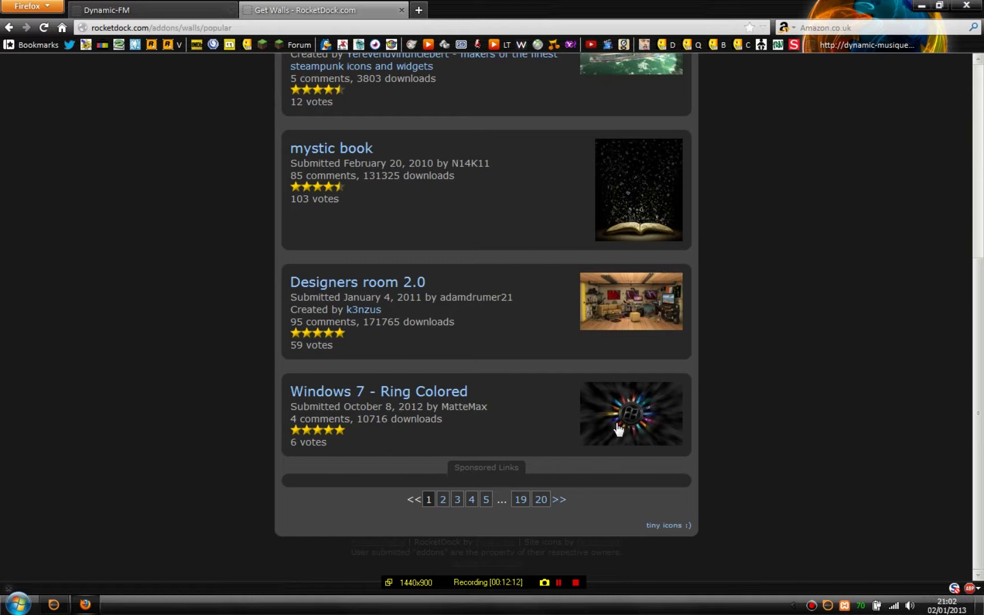
click(334, 397)
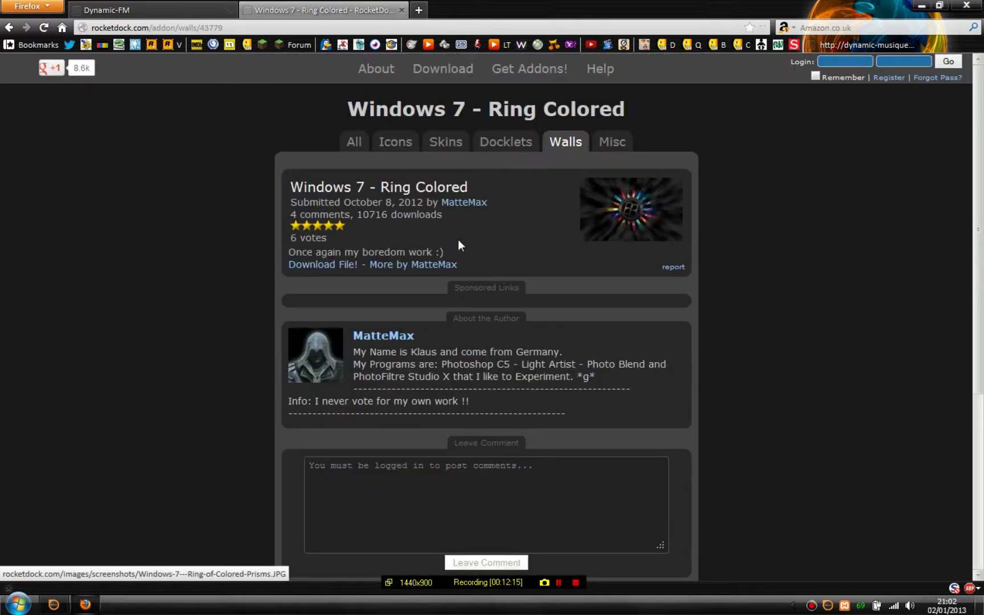
click(353, 265)
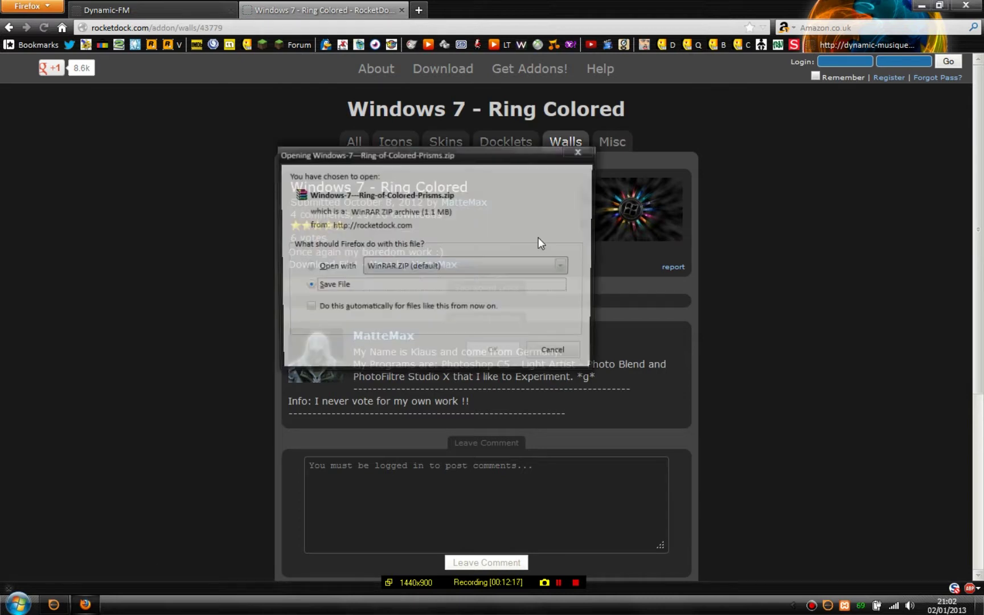
click(485, 354)
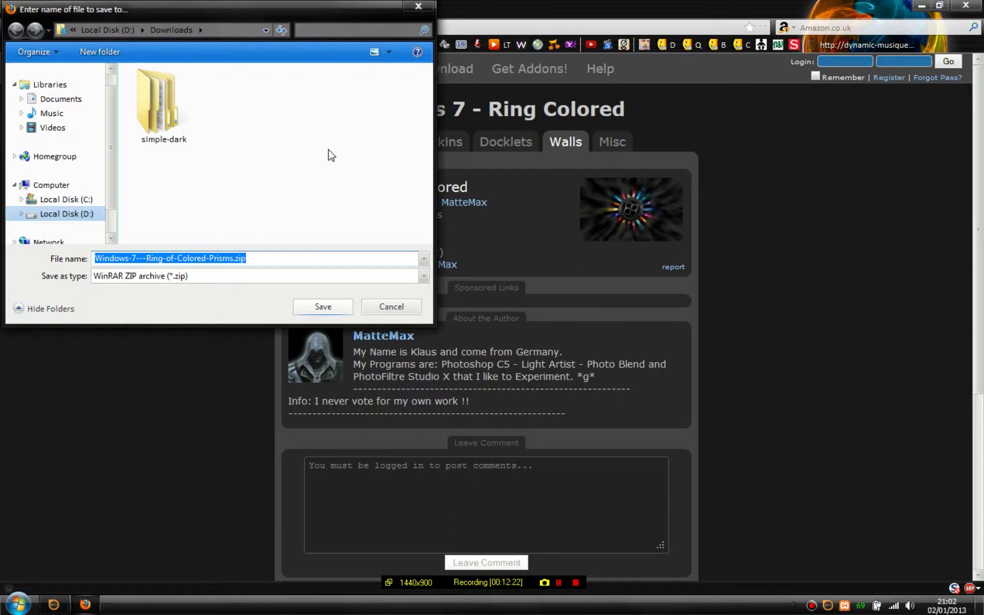
click(322, 306)
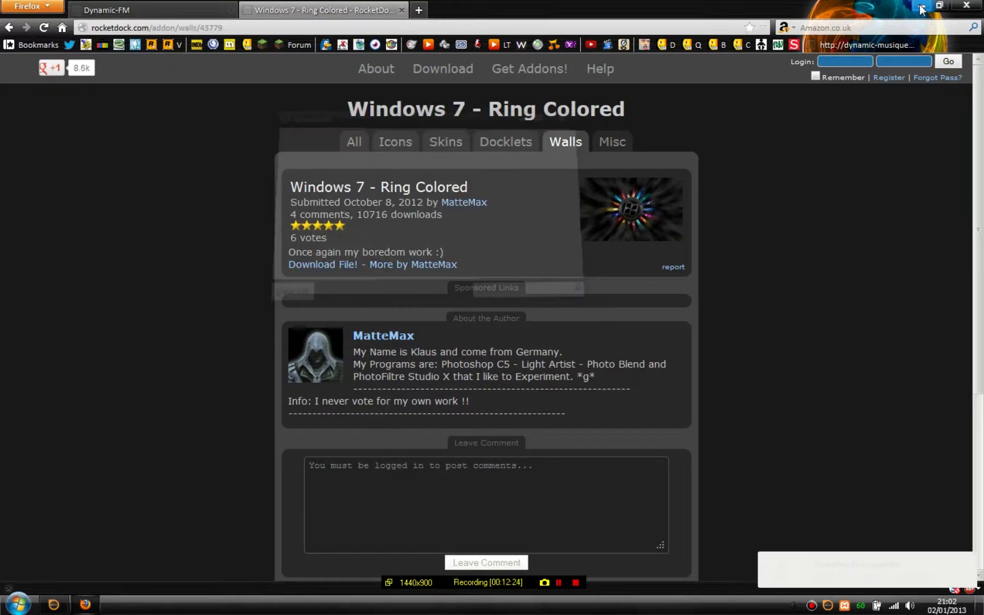
- Extract Windows-7---Ring-of-Colored-Prisms.zip into its own folder in Downloads and delete the zip archive
key(super+d)
mouse_move(592, 3)
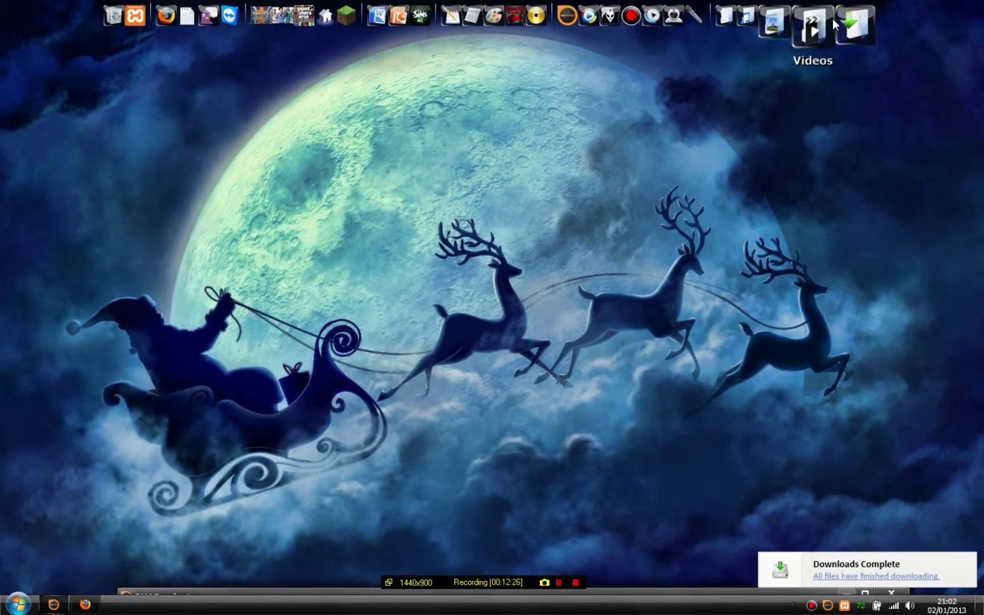
click(838, 23)
right_click(413, 103)
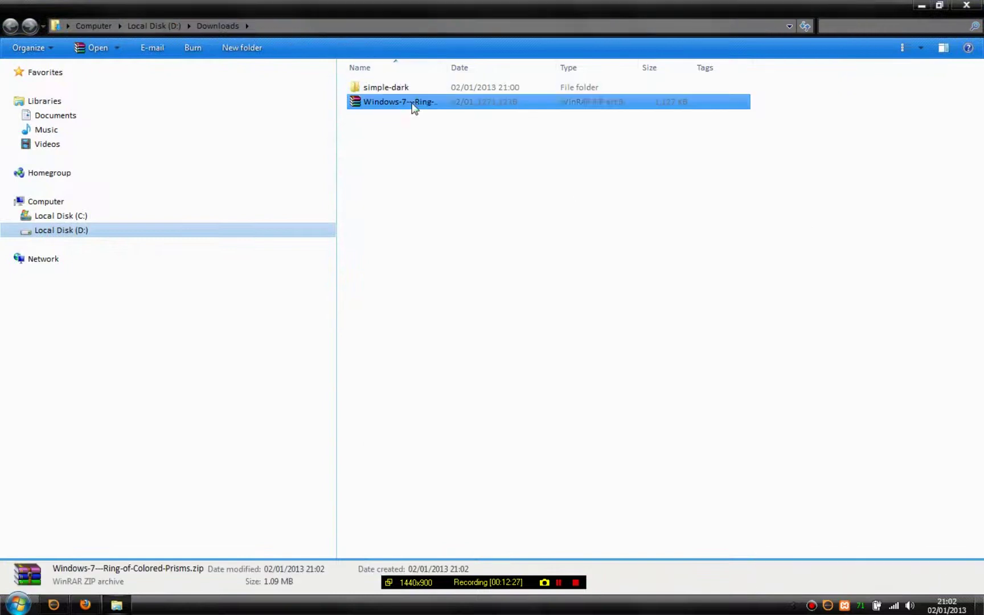
click(513, 150)
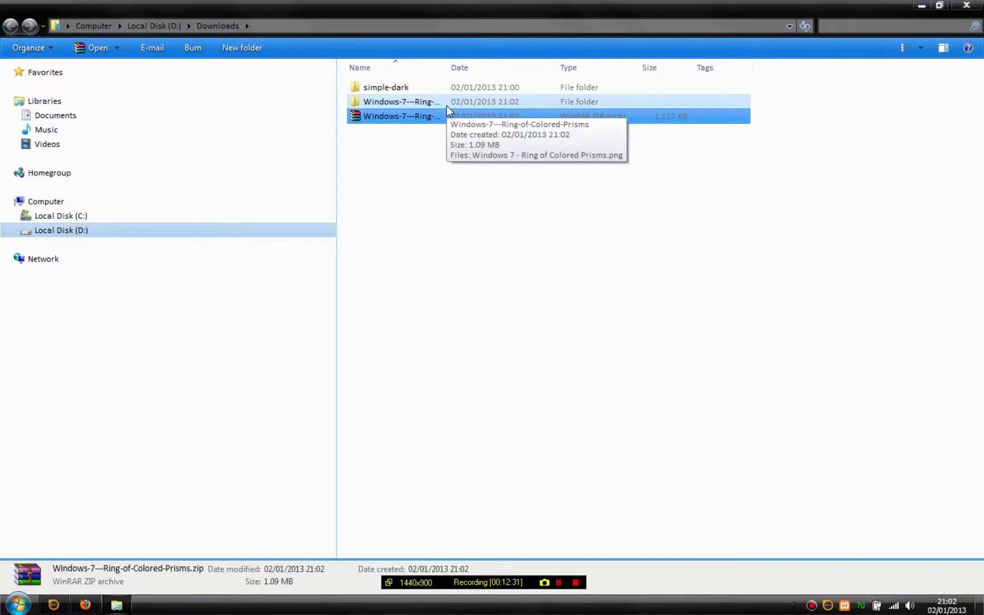
key(Delete)
key(Return)
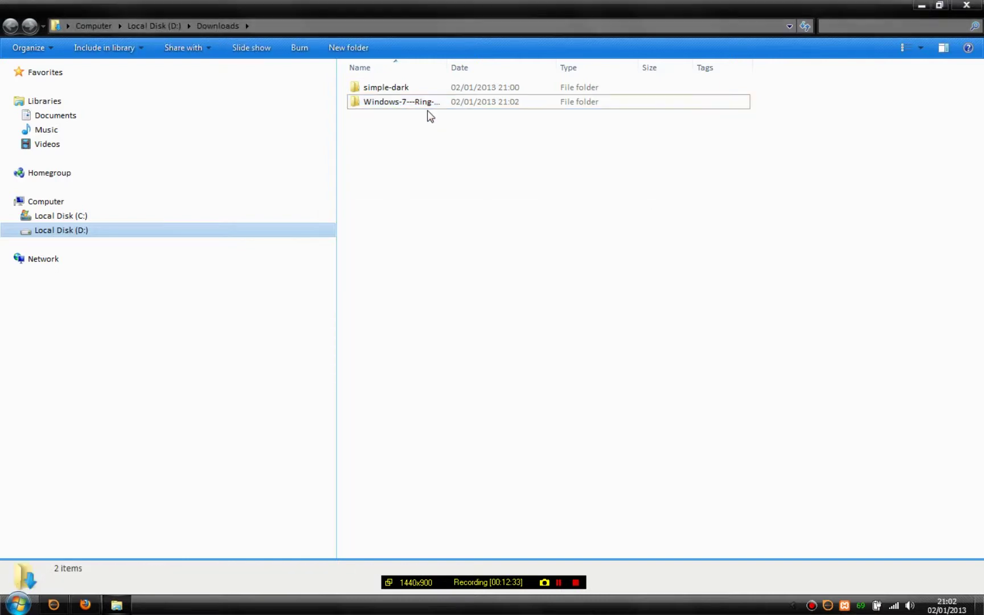
- Delete the leftover simple-dark folder from the Downloads folder
click(422, 91)
key(Delete)
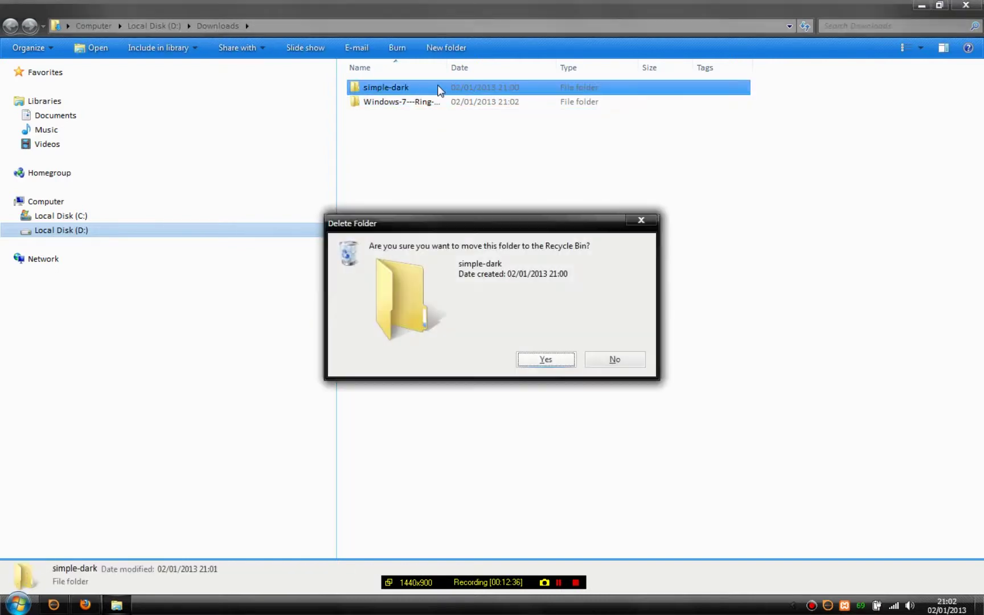
click(547, 360)
- Preview Windows 7 - Ring of Colored Prisms.png from the extracted folder and set it as the desktop background
double_click(402, 95)
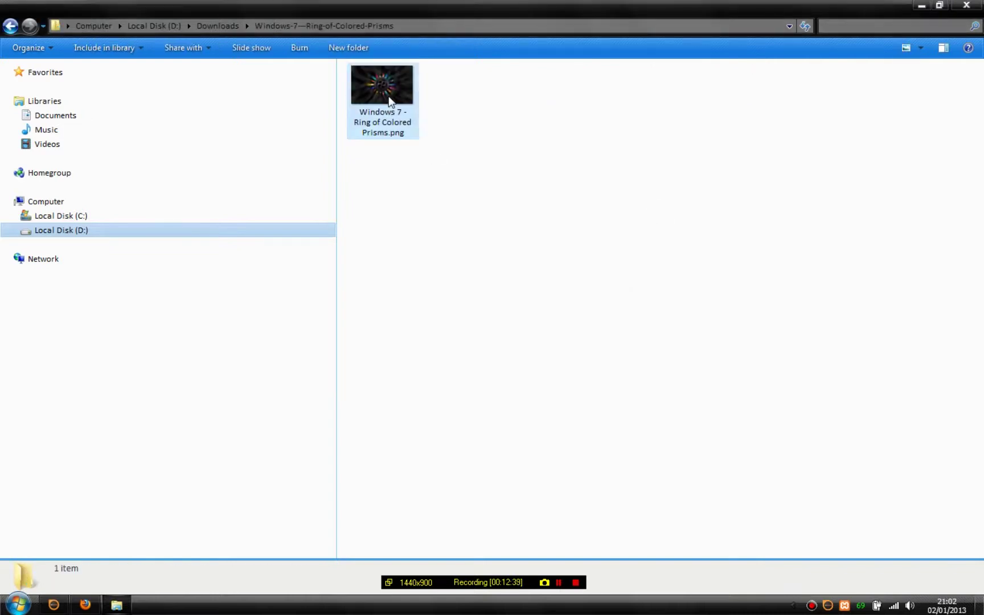
double_click(391, 101)
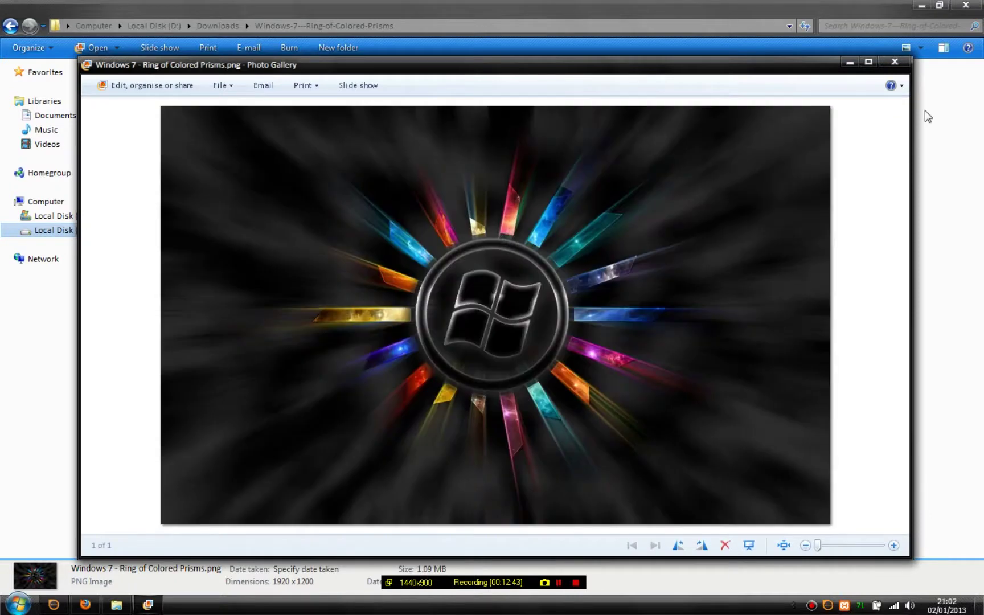
click(895, 64)
right_click(359, 107)
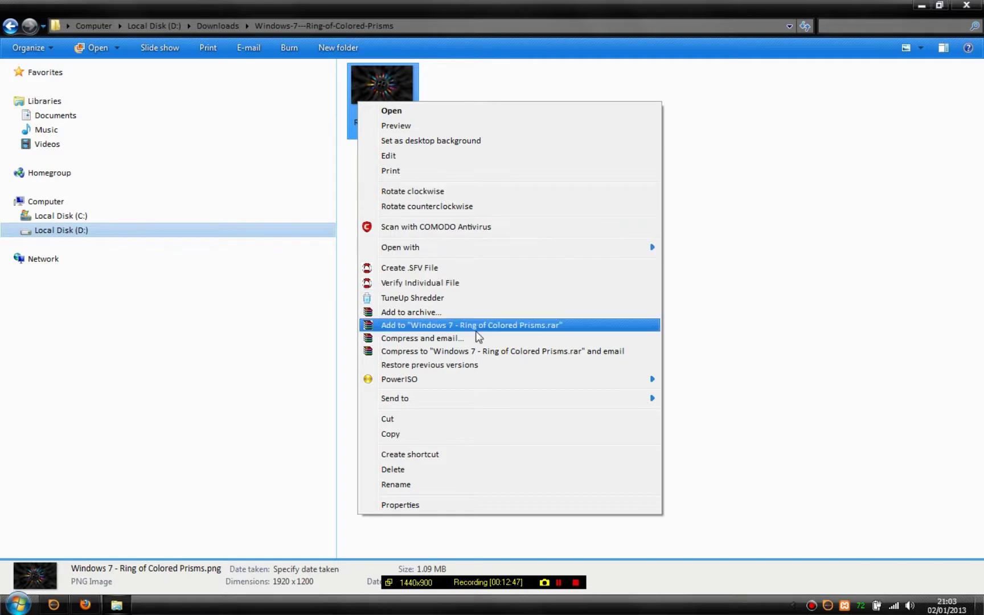
click(437, 142)
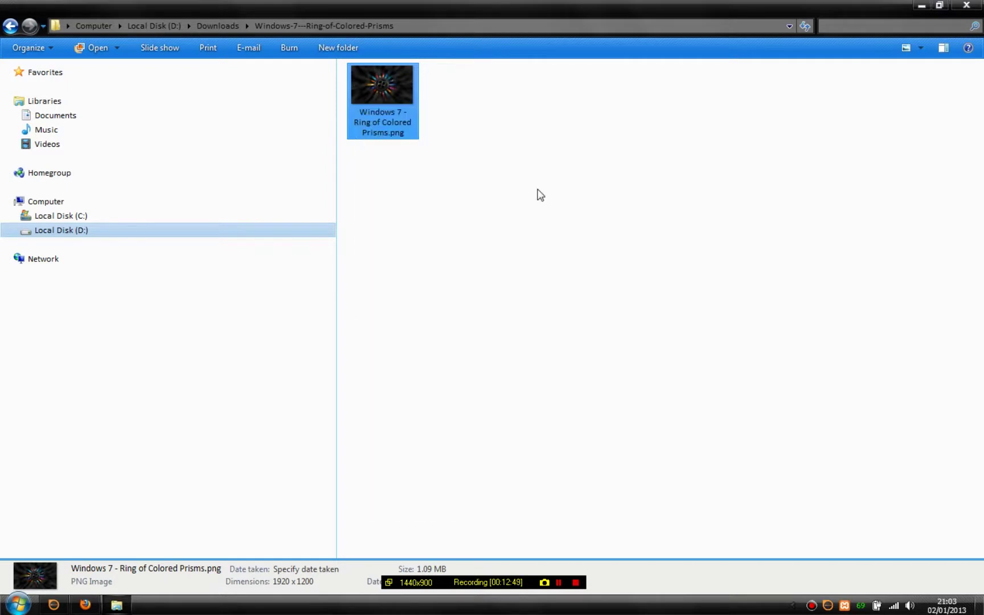
- Move Windows 7 - Ring of Colored Prisms.png into D:\-PICTURES-\Desktop Background Pictures, replacing the existing copy, and close the folder window
click(936, 7)
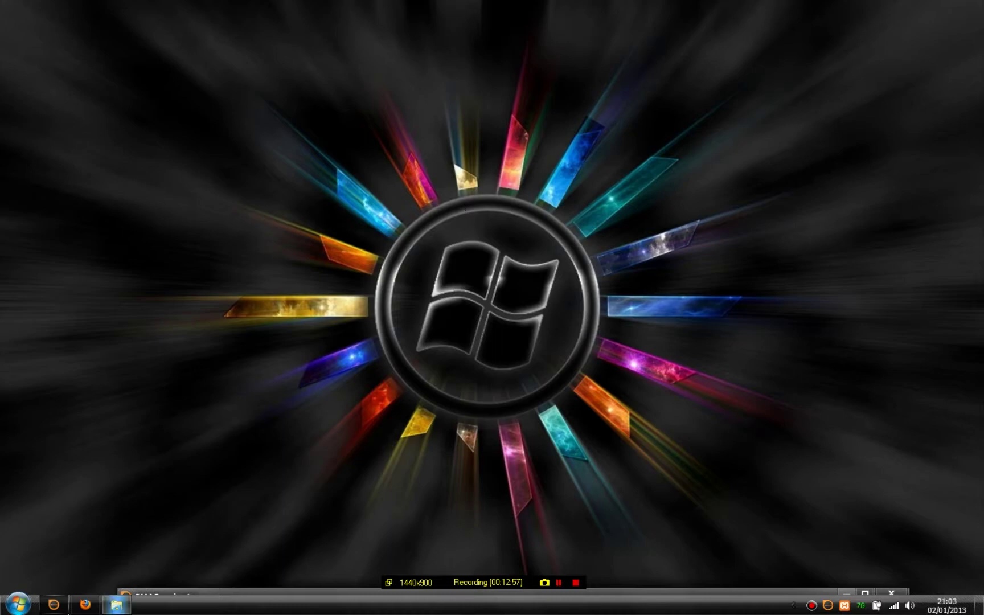
double_click(228, 592)
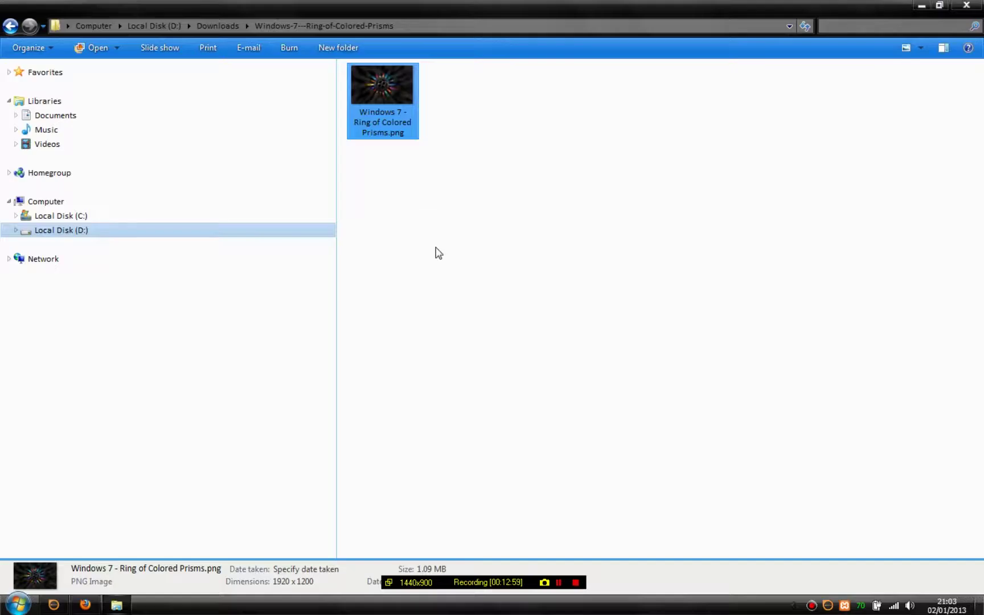
right_click(387, 105)
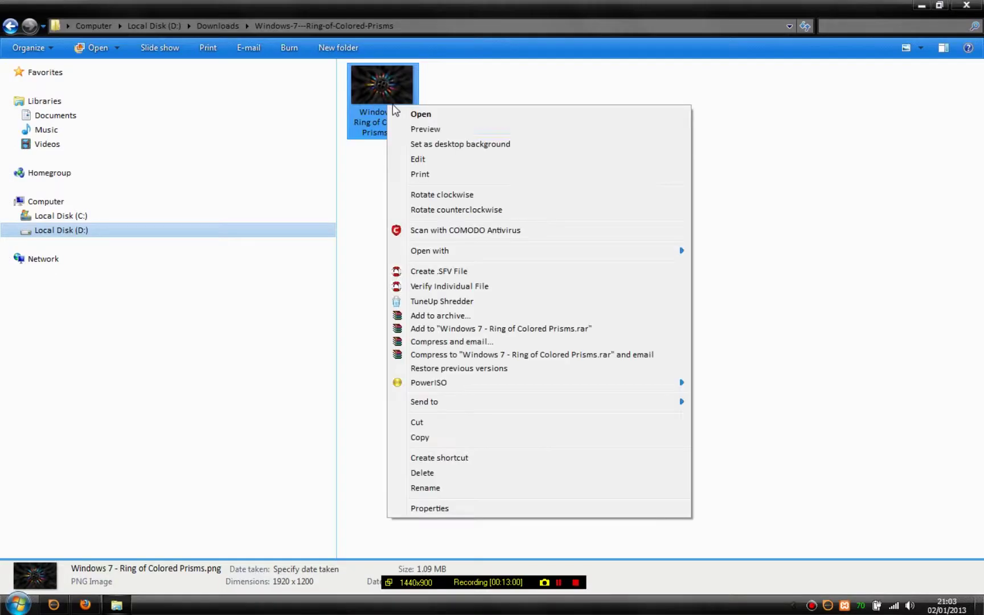
click(461, 424)
click(97, 233)
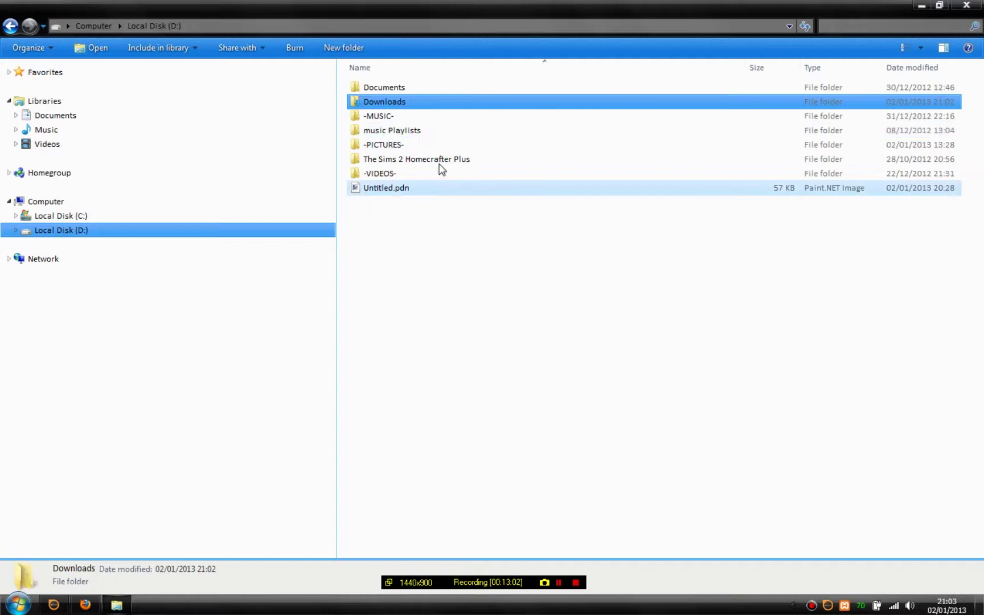
double_click(409, 143)
double_click(419, 133)
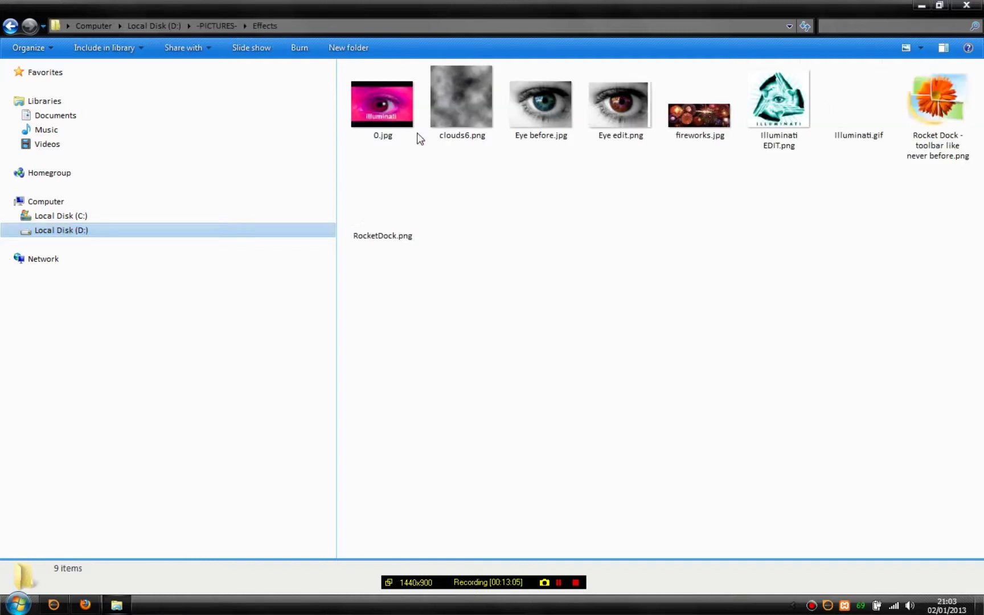
click(11, 25)
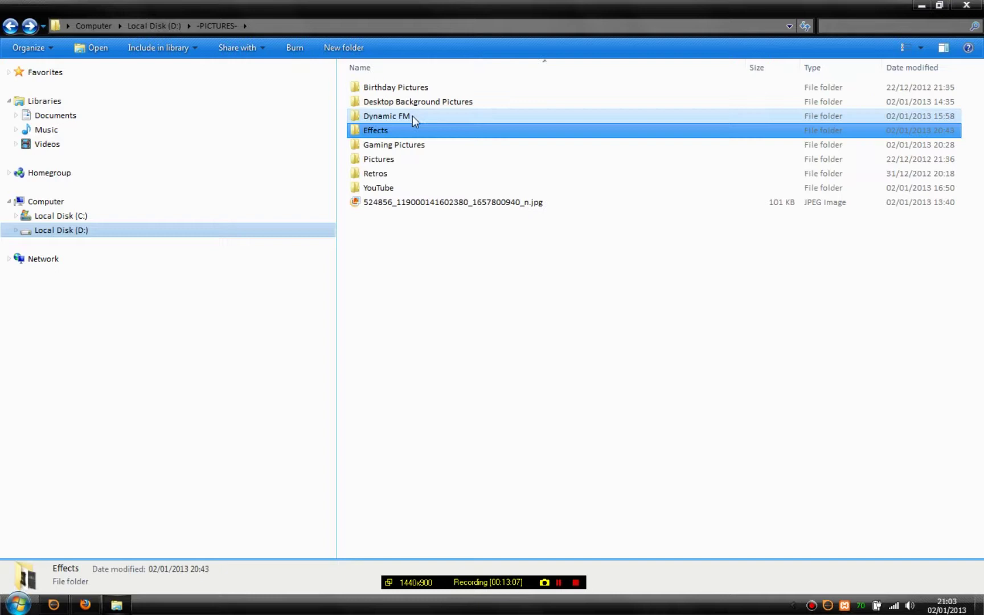
double_click(442, 103)
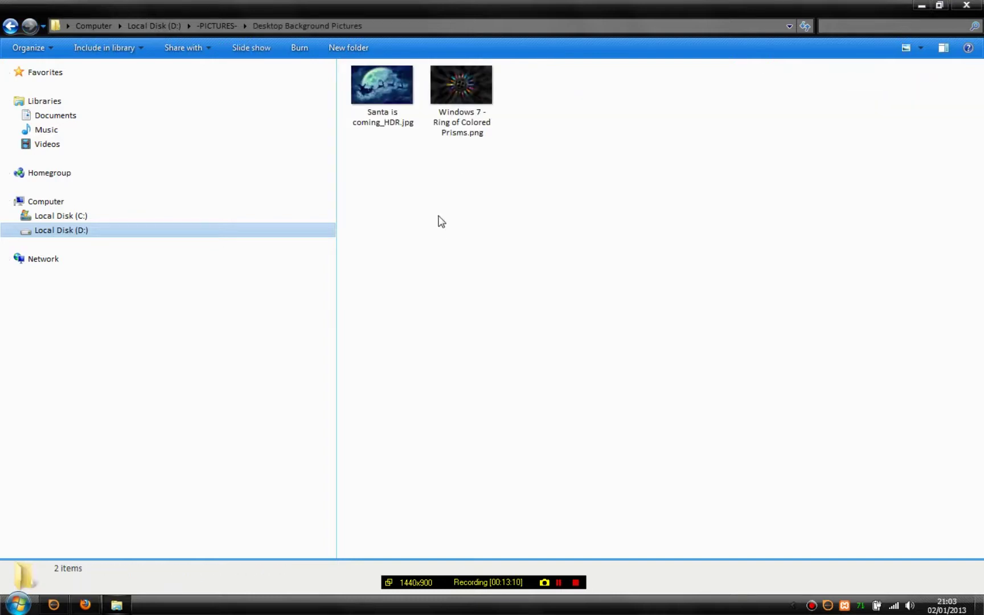
right_click(514, 165)
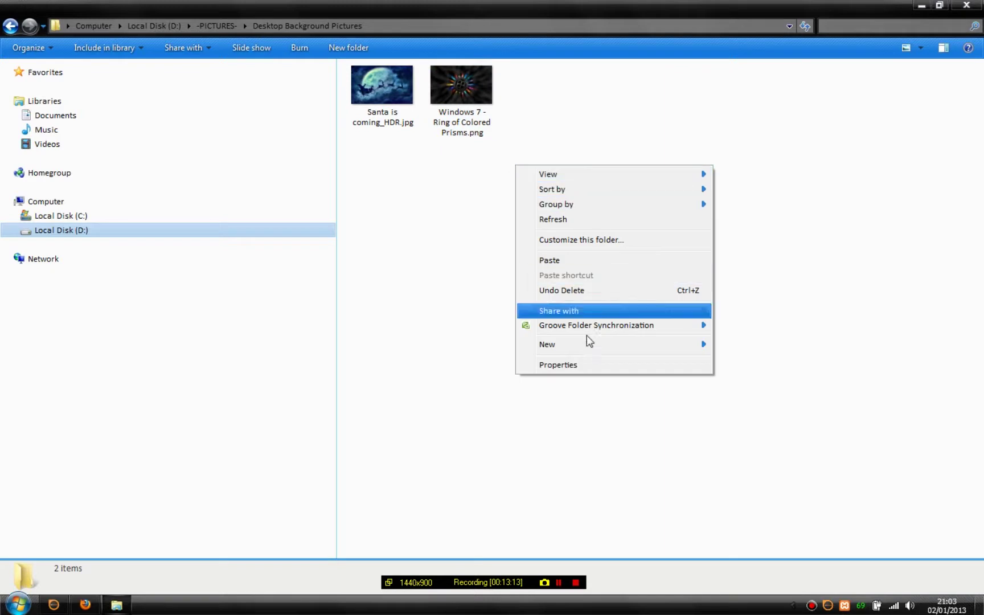
click(572, 261)
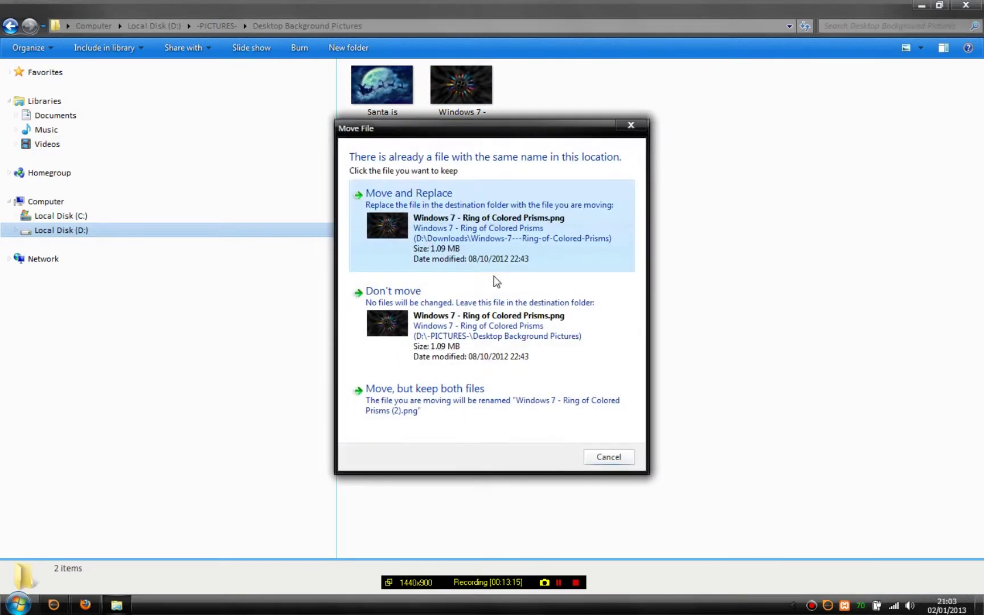
click(489, 221)
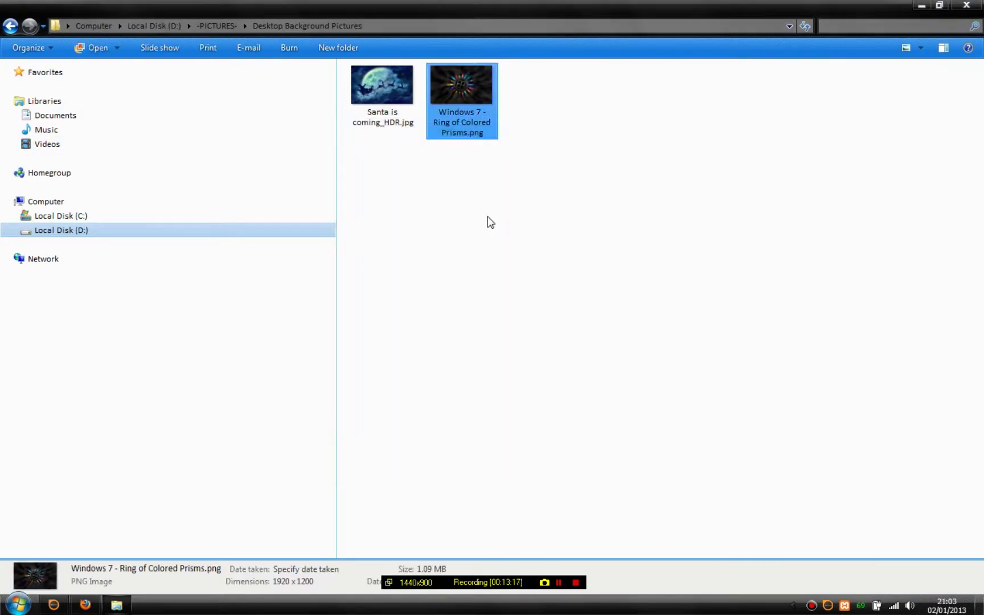
click(975, 5)
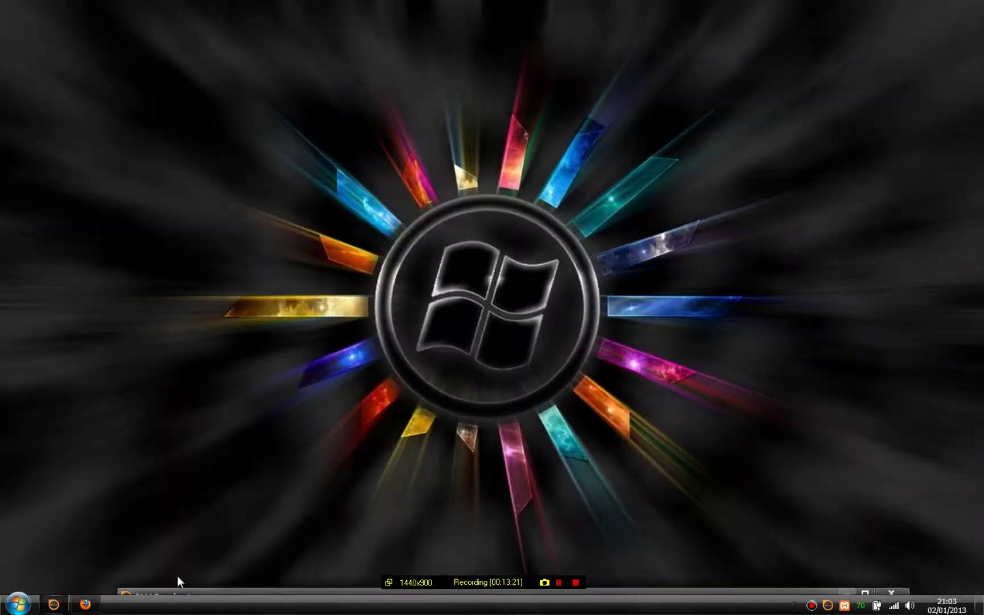
- Switch to Firefox, look through the popular Misc add-ons and examine the Animated Shining Cursors description
click(85, 604)
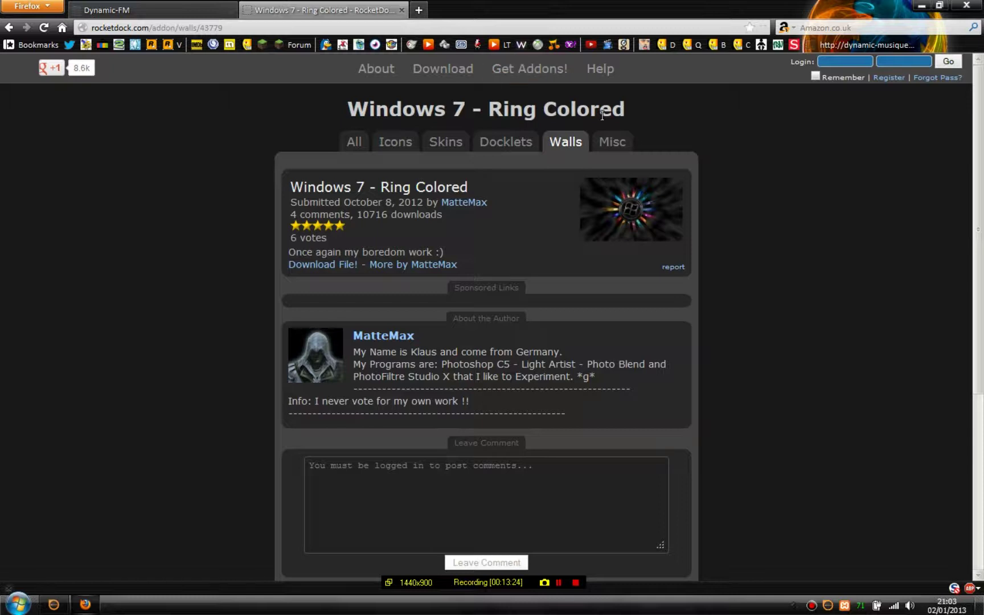
click(596, 146)
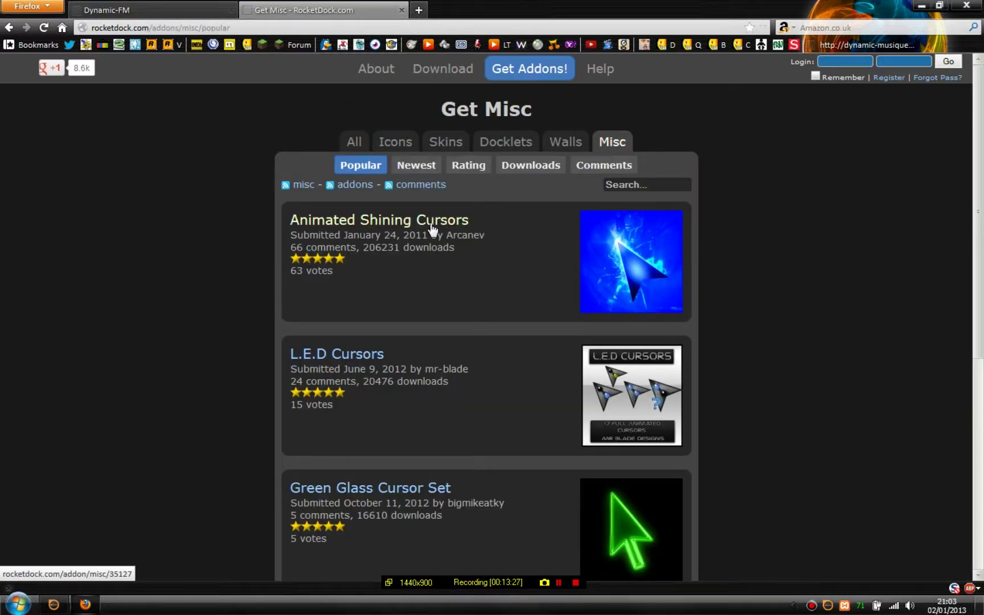
scroll(429, 228, down, 3)
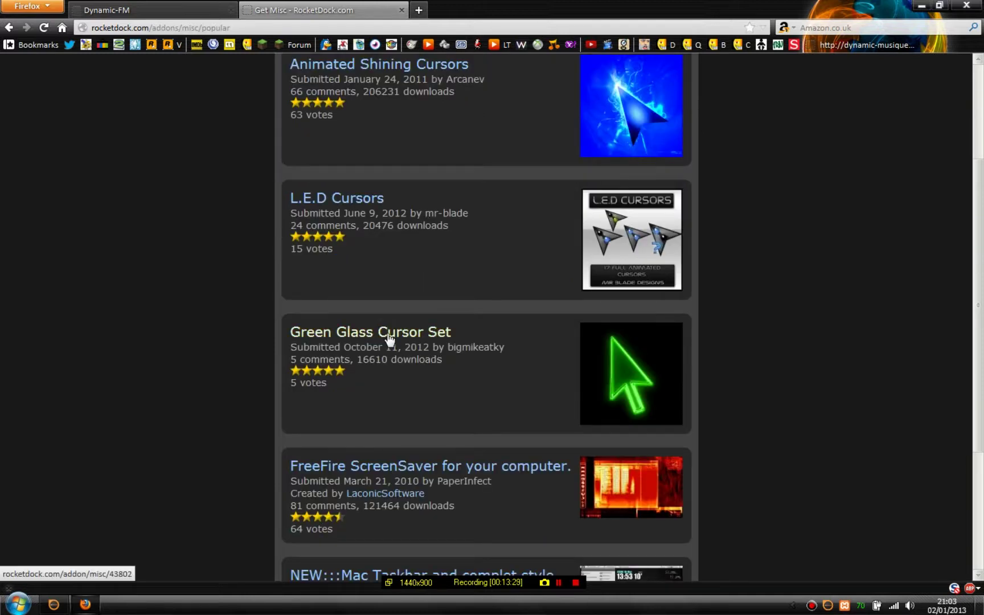
scroll(653, 390, down, 4)
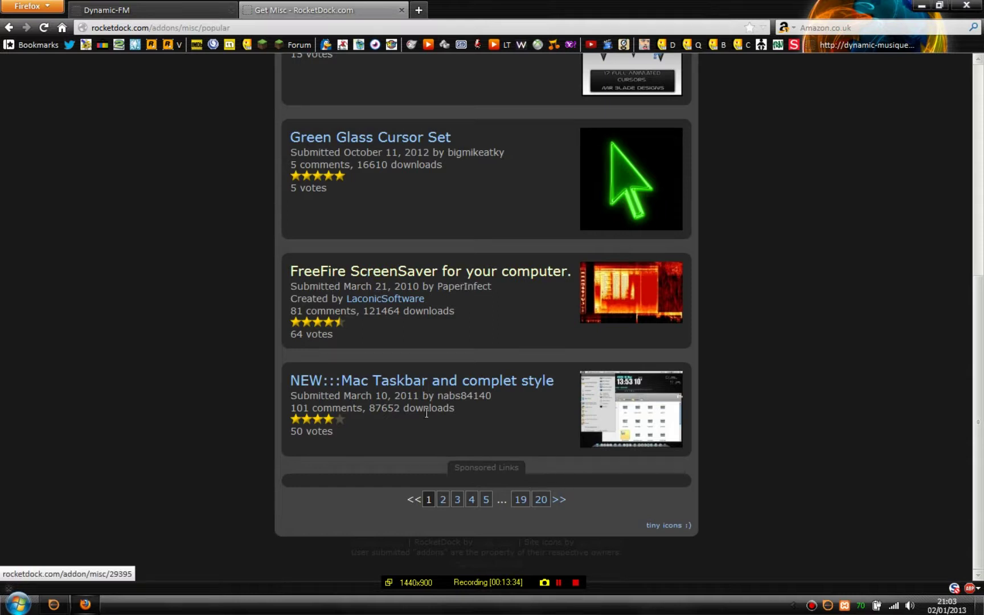
scroll(381, 184, up, 5)
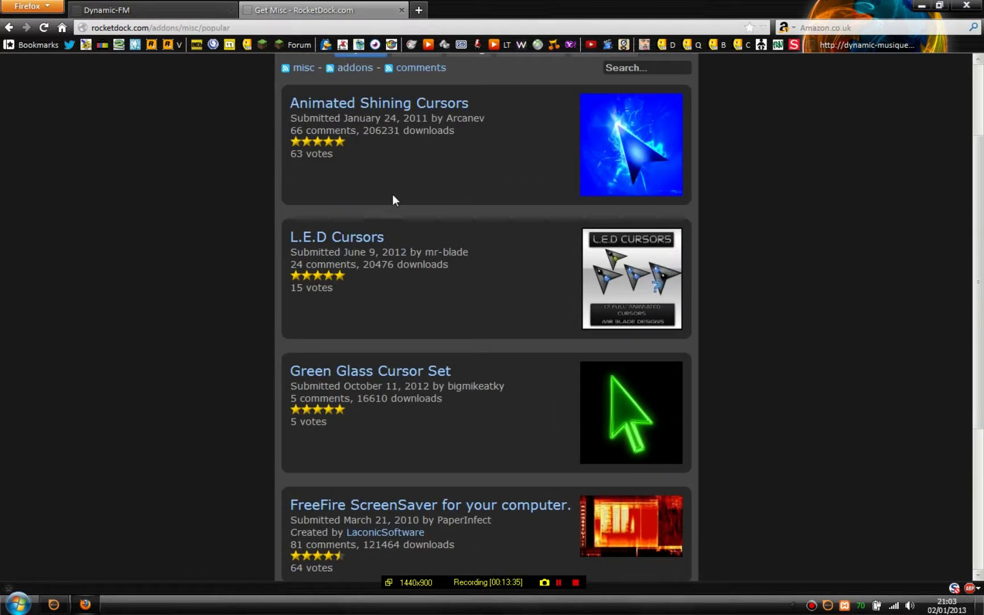
click(341, 105)
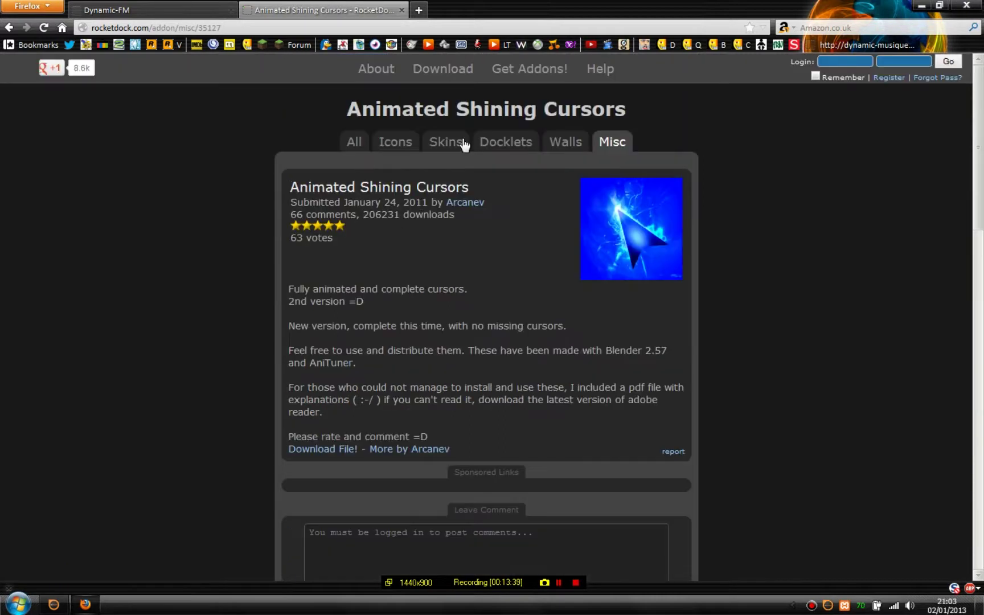
scroll(463, 143, down, 5)
scroll(238, 102, up, 5)
click(13, 27)
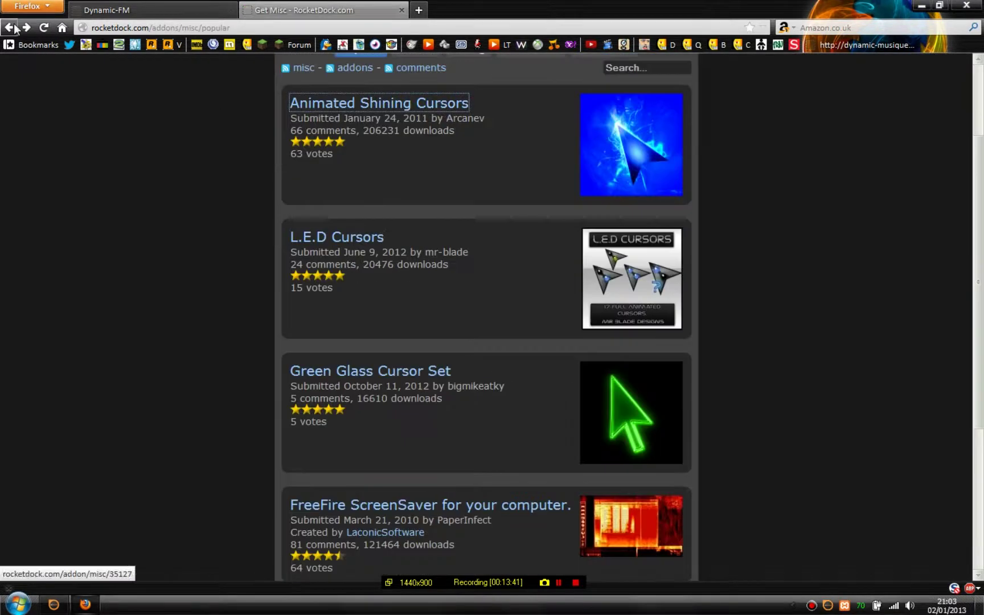
- Browse pages 2 to 5 of the popular Misc add-ons for cursor packs
scroll(346, 277, down, 4)
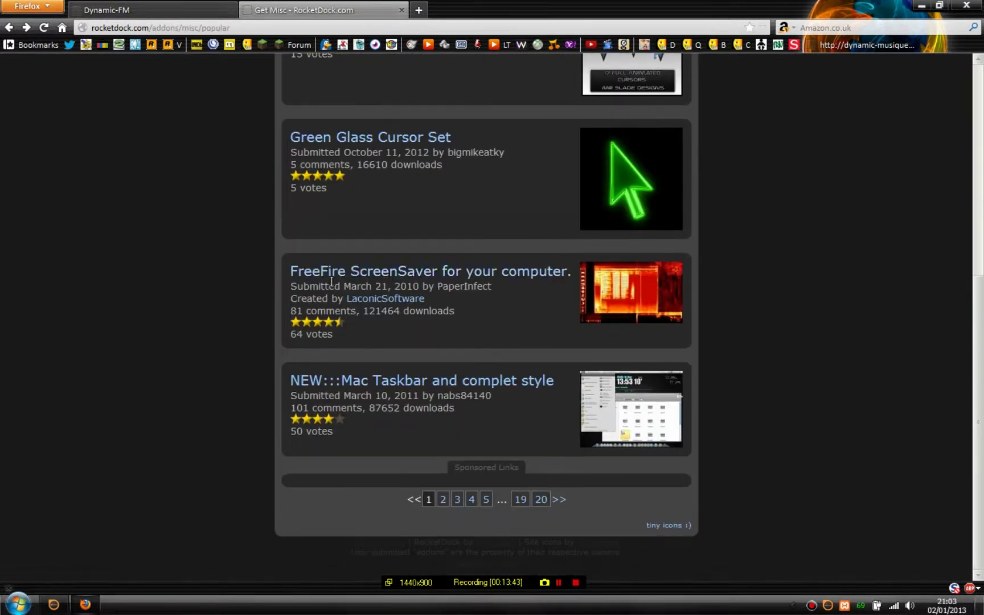
click(443, 501)
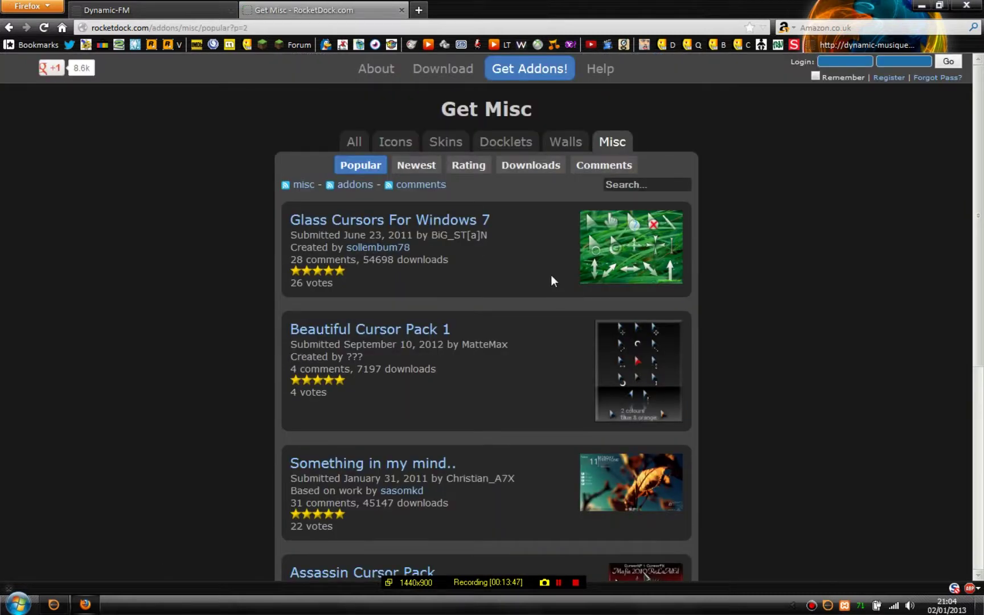
scroll(549, 266, down, 5)
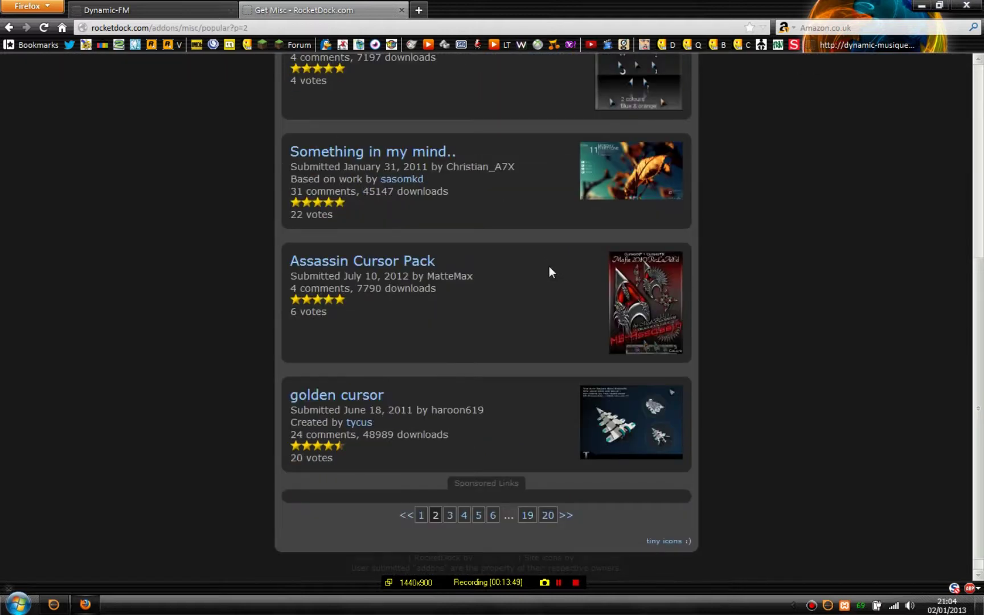
click(447, 517)
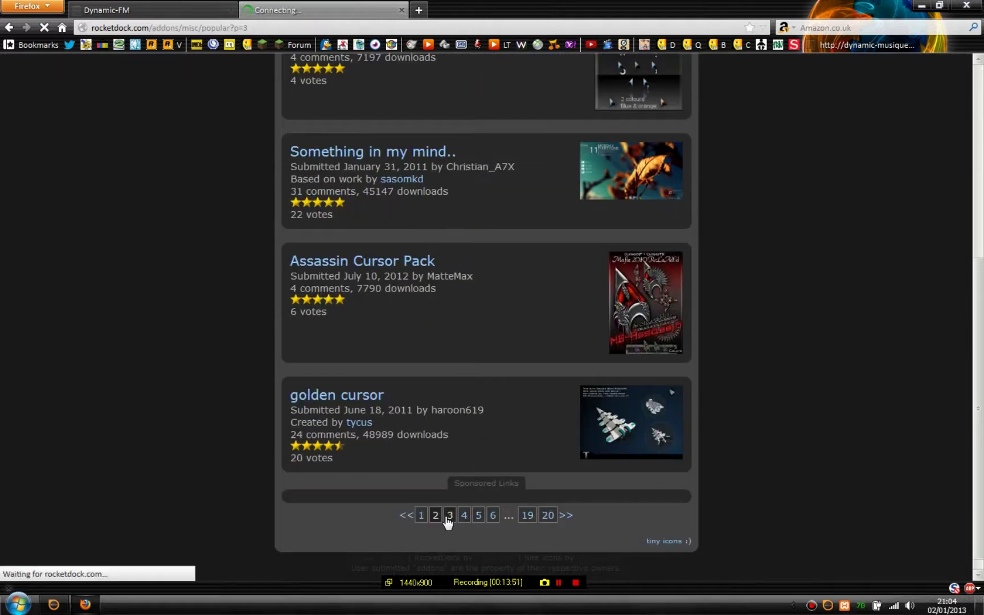
scroll(479, 457, down, 4)
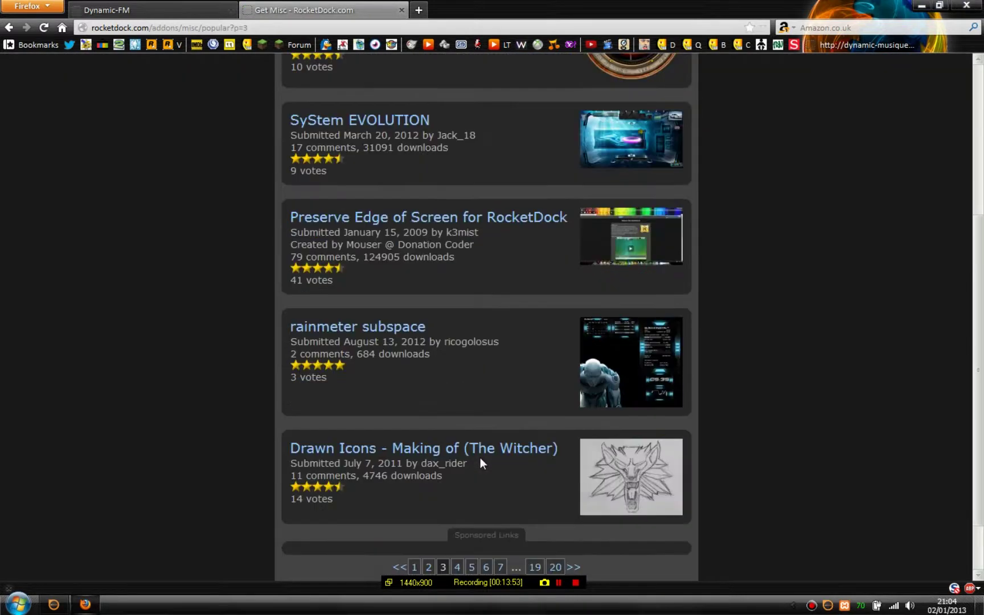
scroll(468, 485, down, 2)
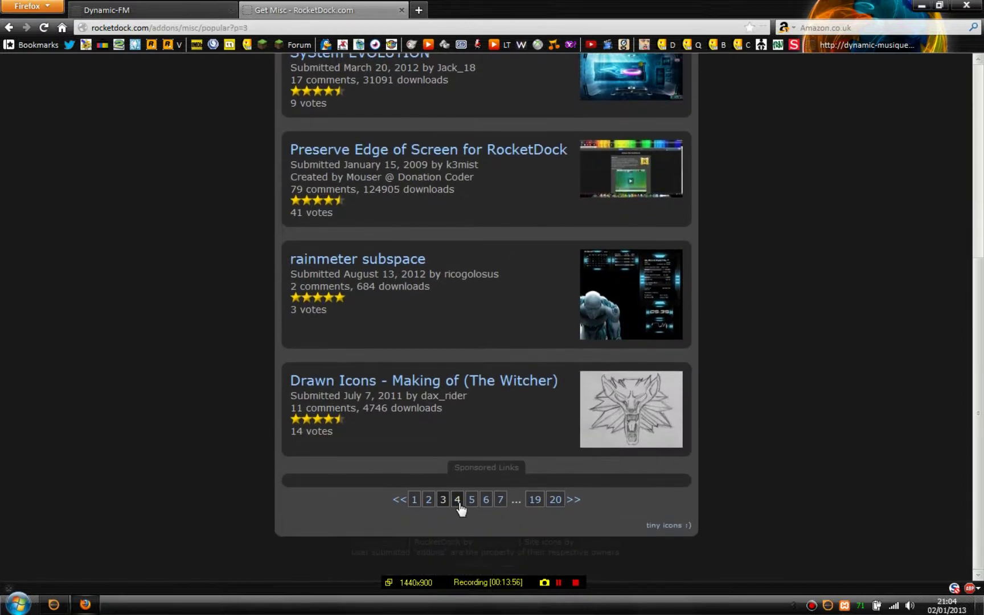
click(459, 503)
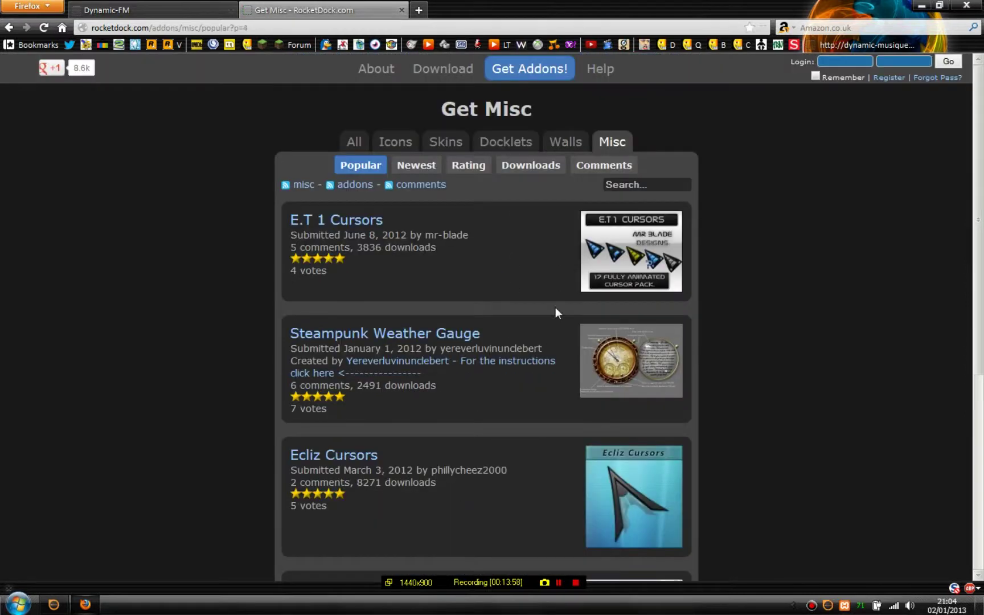
scroll(604, 292, down, 7)
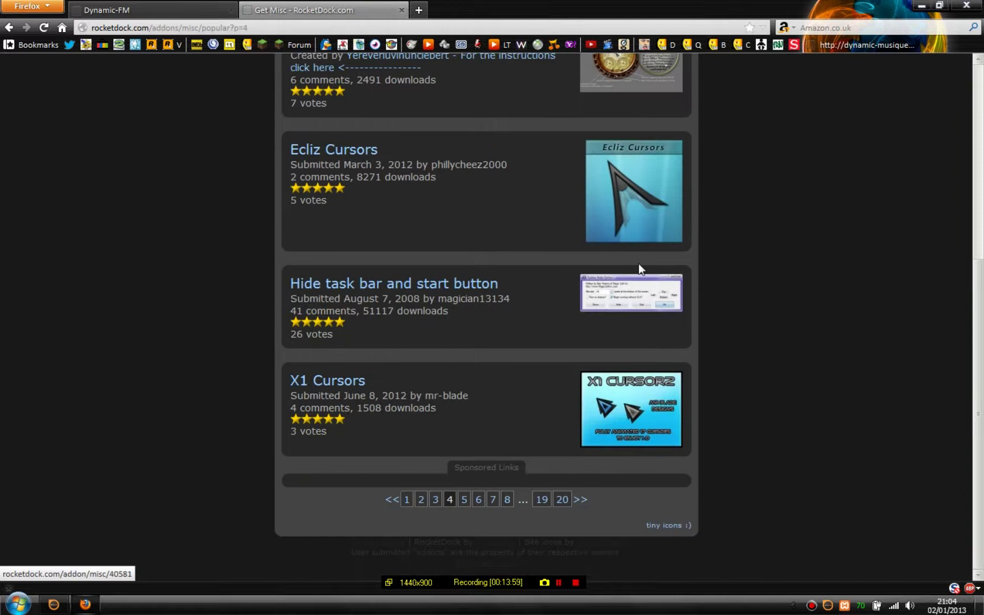
click(463, 501)
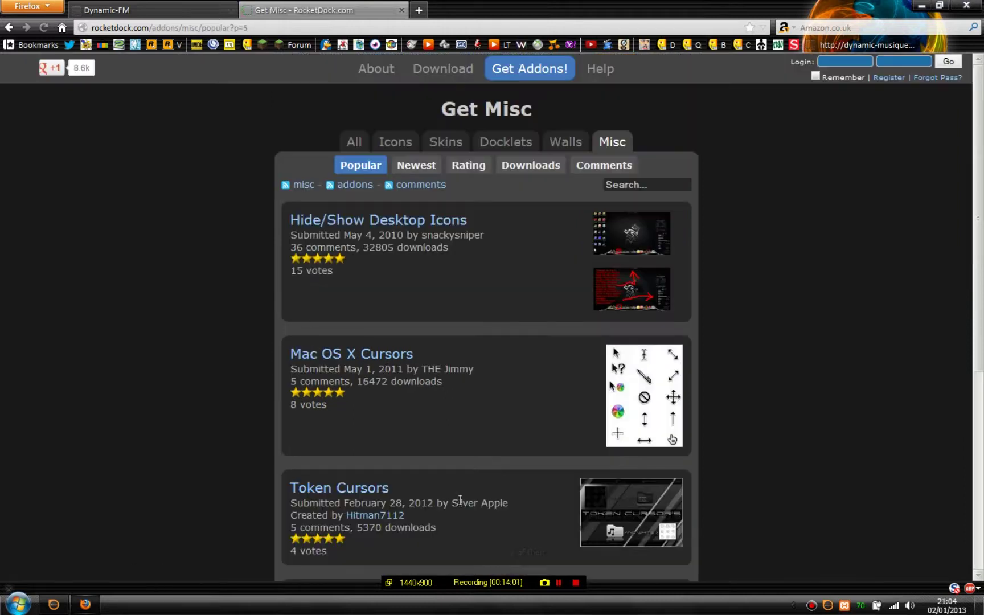
scroll(447, 391, down, 5)
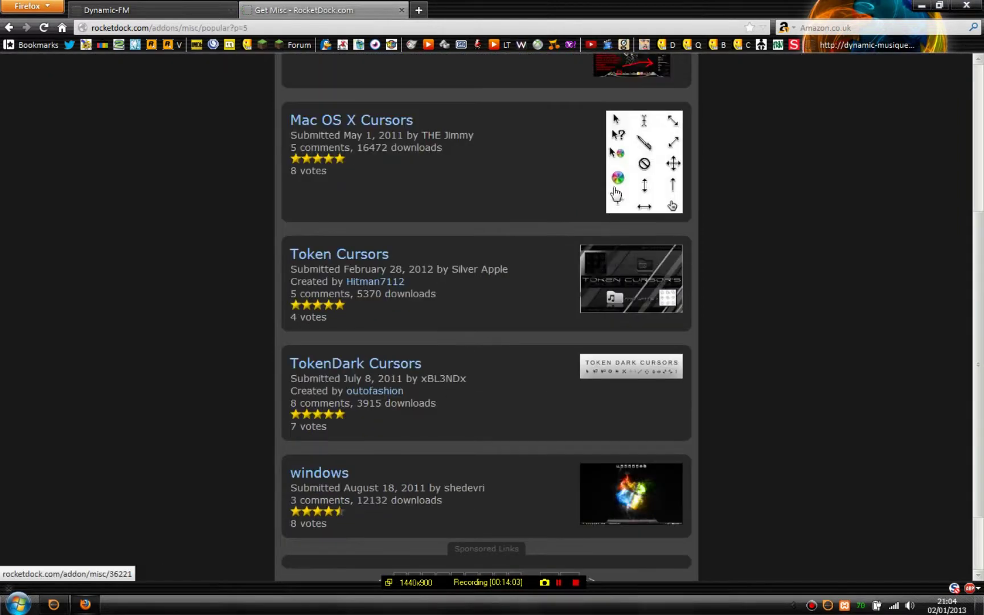
- Open the Mac OS X Cursors add-on, enlarge its preview image and review its installation instructions
click(628, 175)
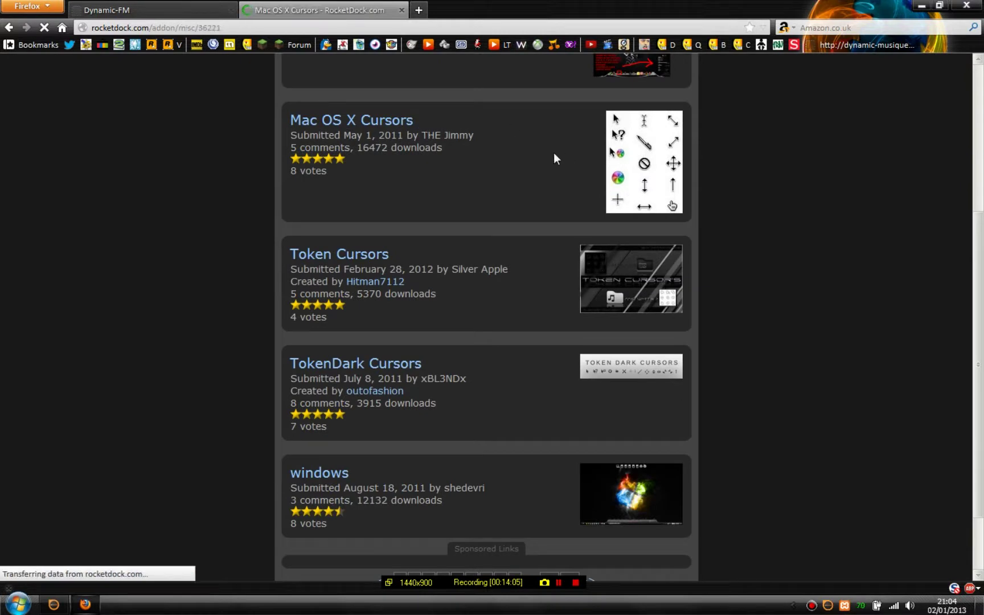
click(643, 230)
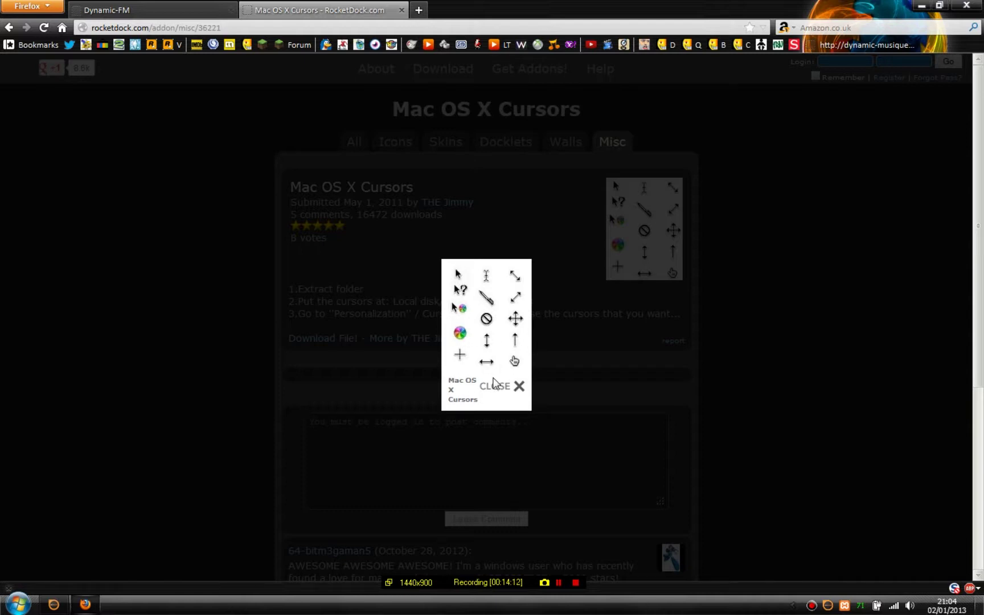
click(505, 390)
click(349, 339)
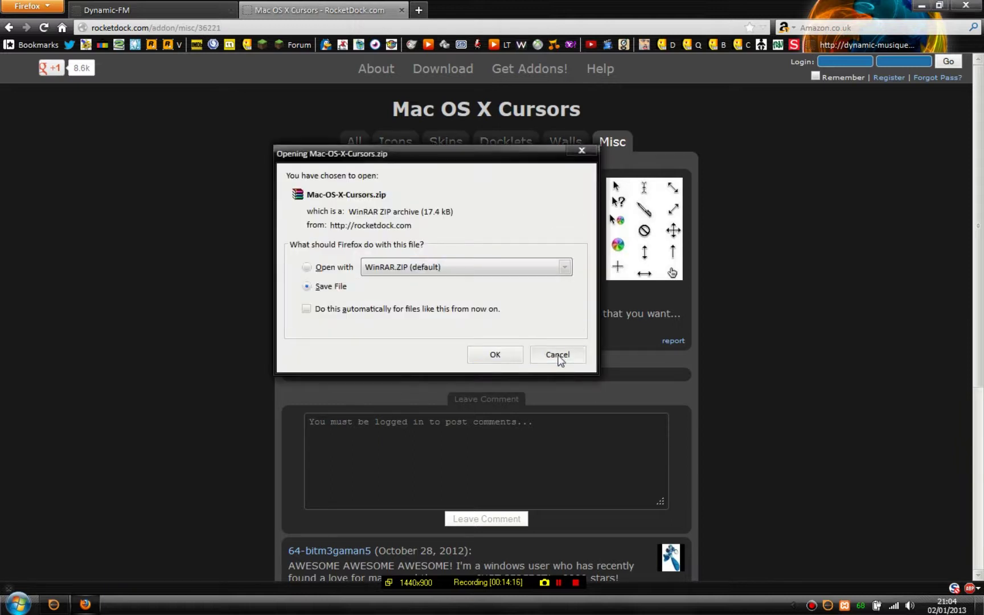
click(558, 355)
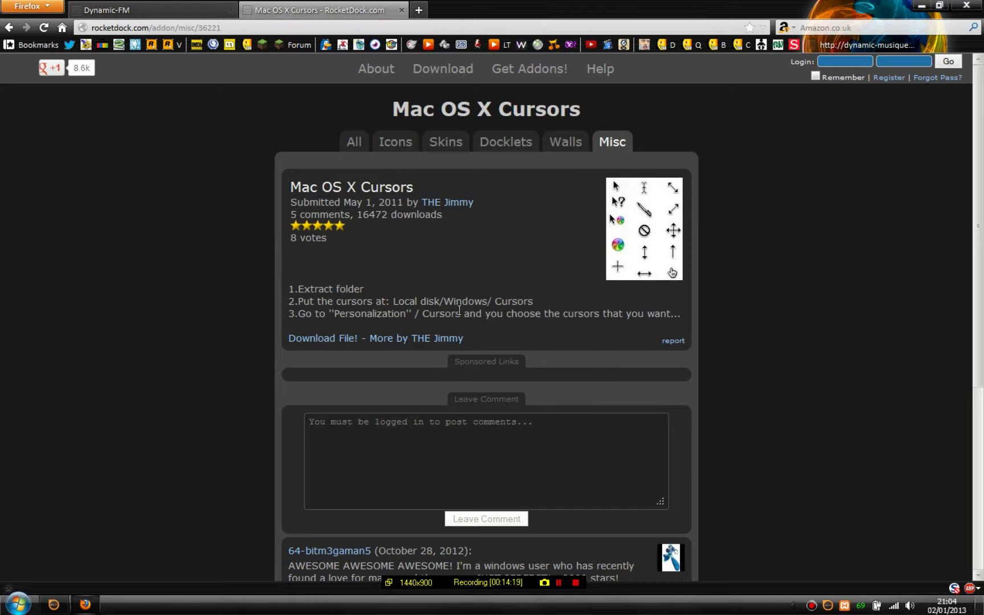
drag(423, 313, 651, 327)
click(575, 350)
- Download the Mac OS X Cursors add-on and save Mac-OS-X-Cursors.zip to the Downloads folder
click(334, 338)
click(494, 354)
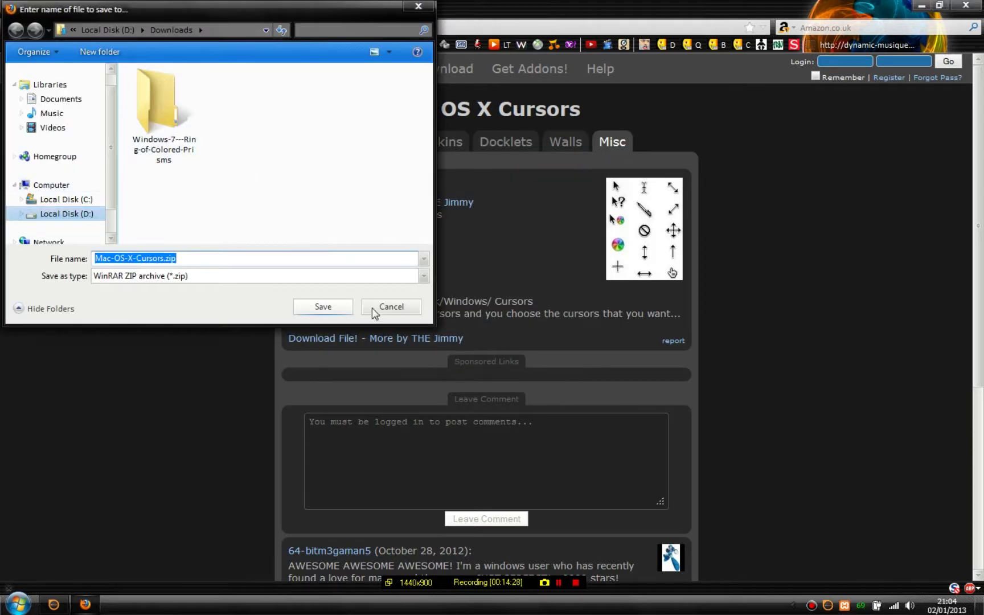
click(324, 307)
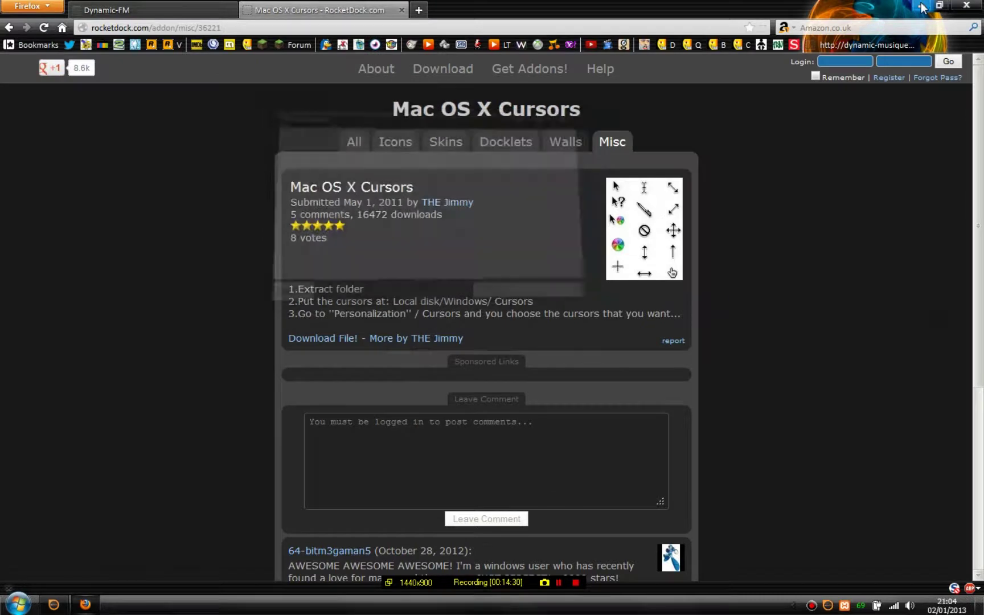
click(922, 5)
click(85, 604)
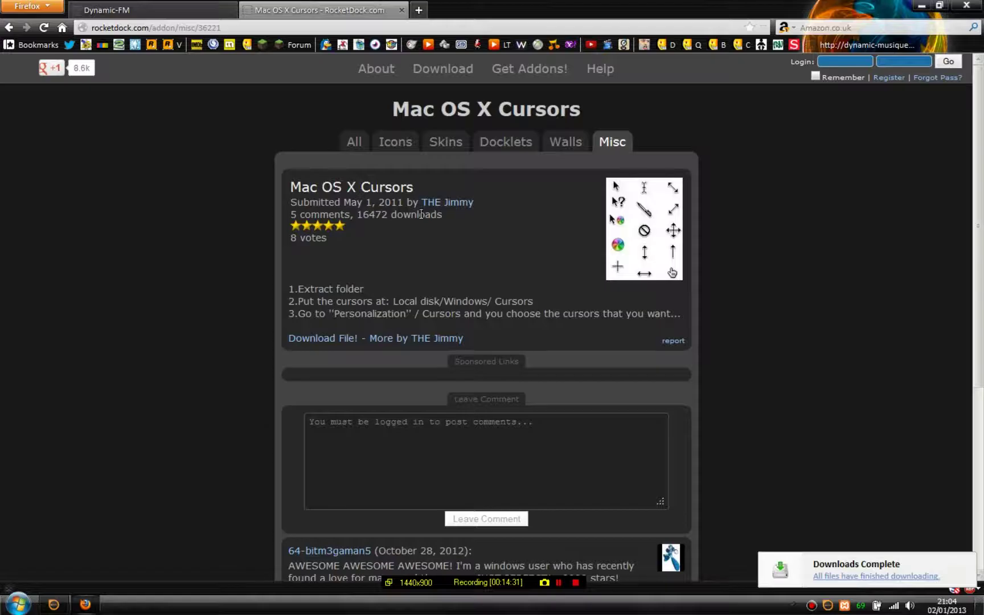
- Minimize the browser, open the Downloads folder and extract Mac-OS-X-Cursors.zip into its own Mac-OS-X-Cursors folder
click(923, 6)
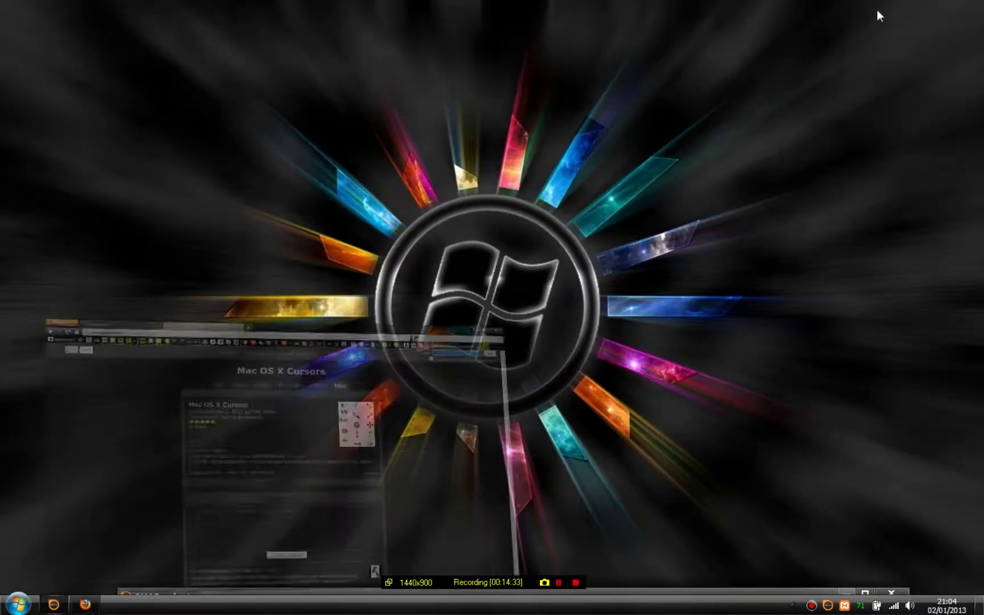
mouse_move(876, 11)
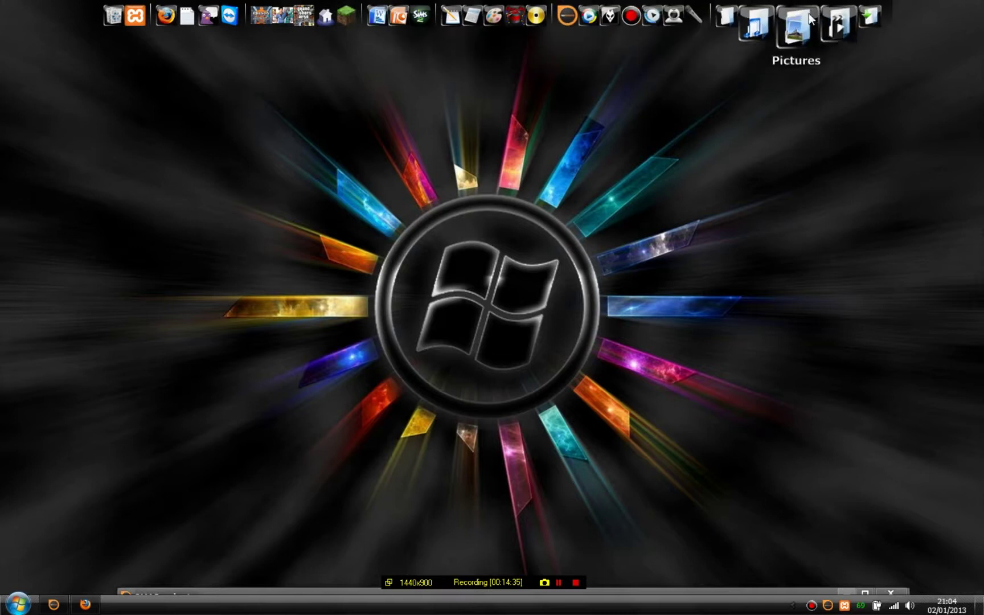
click(838, 31)
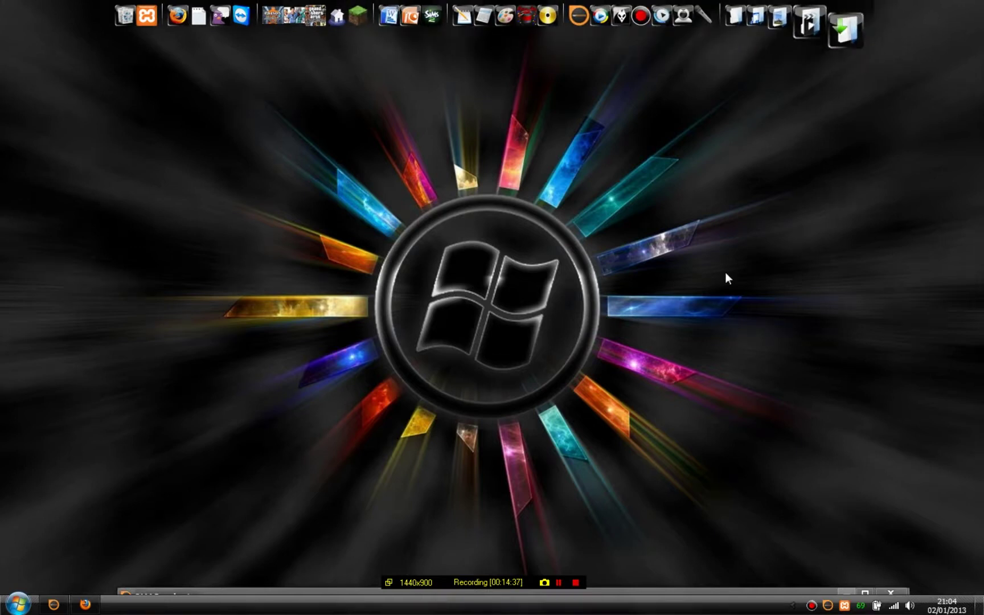
click(391, 108)
right_click(391, 109)
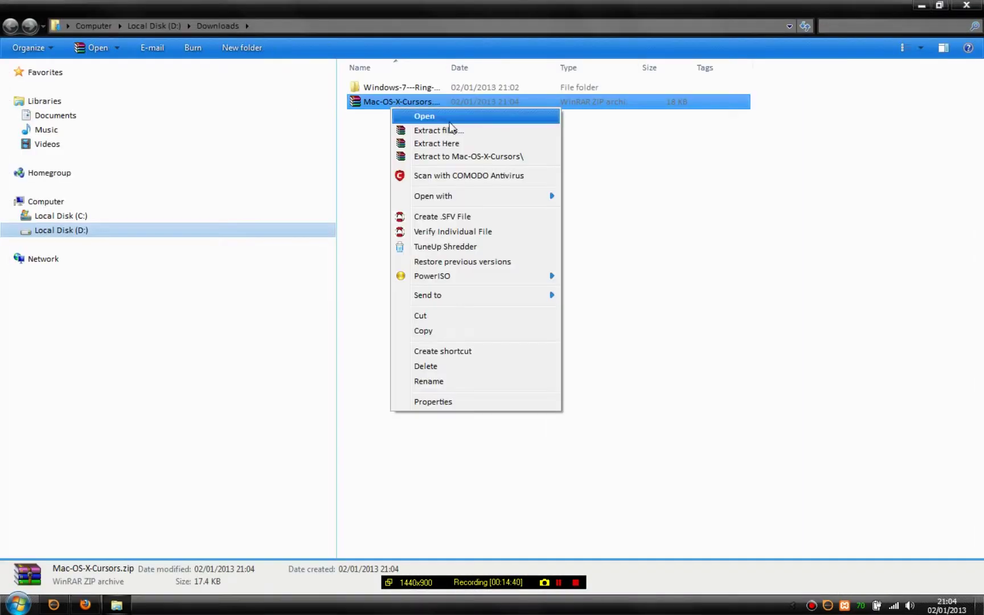
click(468, 155)
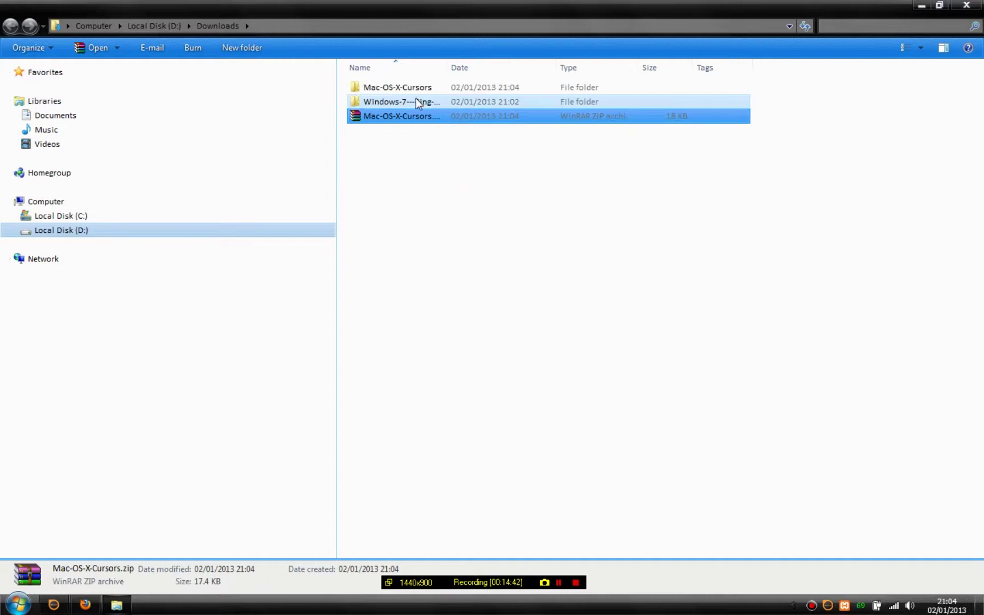
- Delete the Windows-7---Ring-of-Colored-Prisms folder and the Mac-OS-X-Cursors.zip archive from Downloads
click(412, 105)
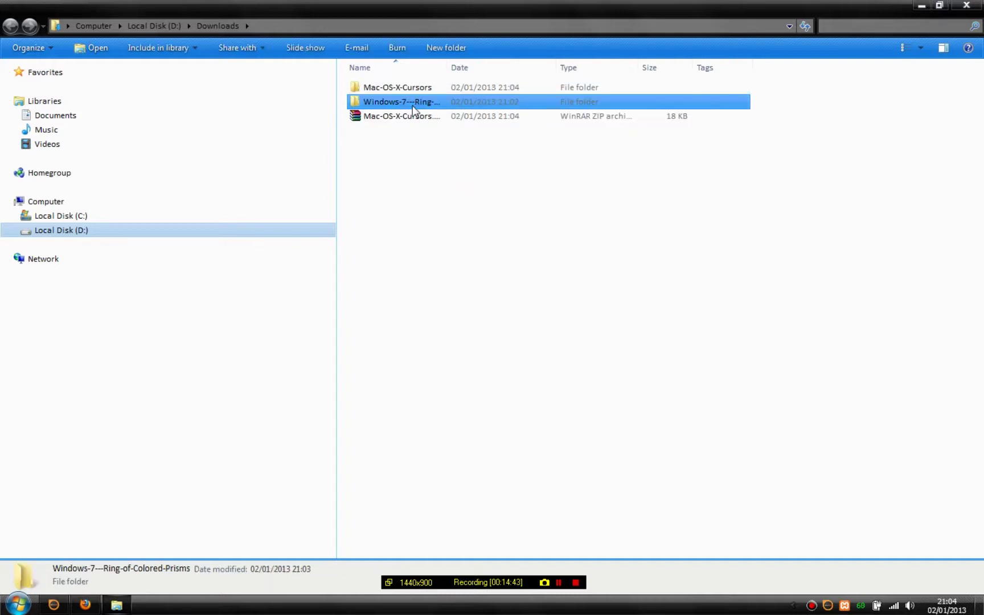
key(Delete)
click(545, 358)
click(431, 100)
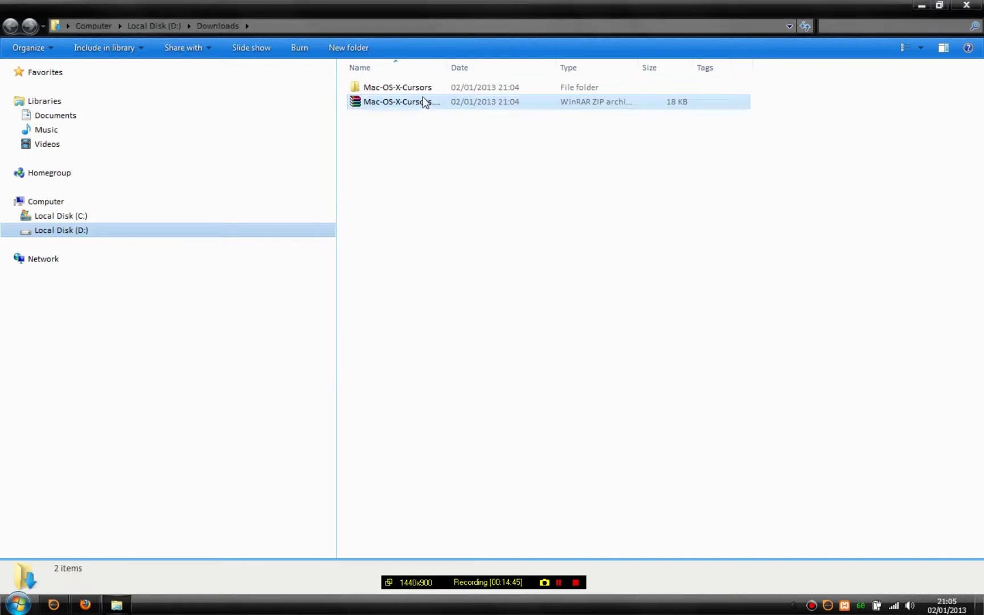
key(Delete)
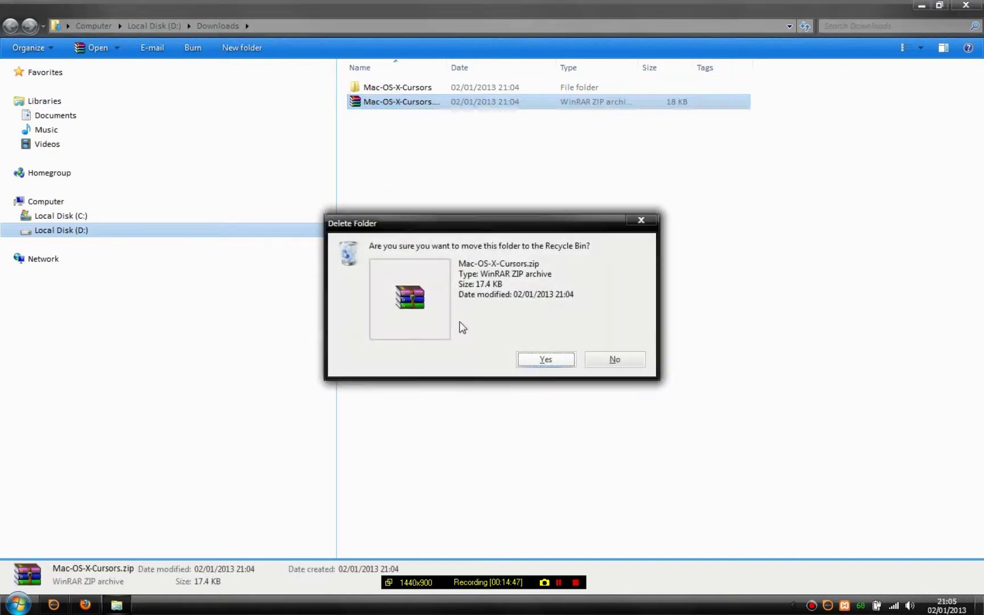
click(538, 358)
- Check the contents of the extracted Mac-OS-X-Cursors folder and move it from Downloads into C:\Windows\Cursors
double_click(431, 91)
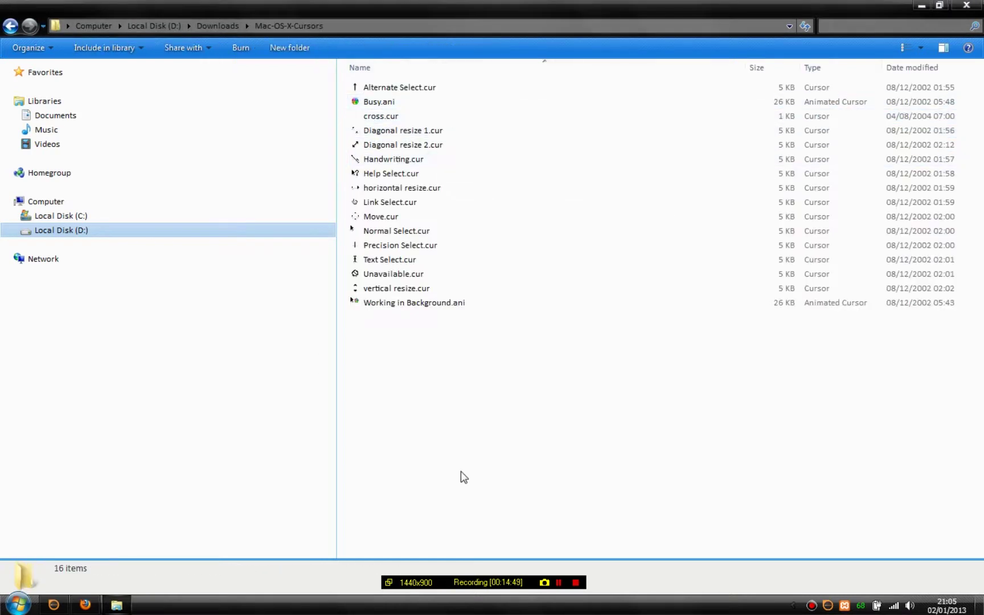
click(7, 29)
right_click(390, 88)
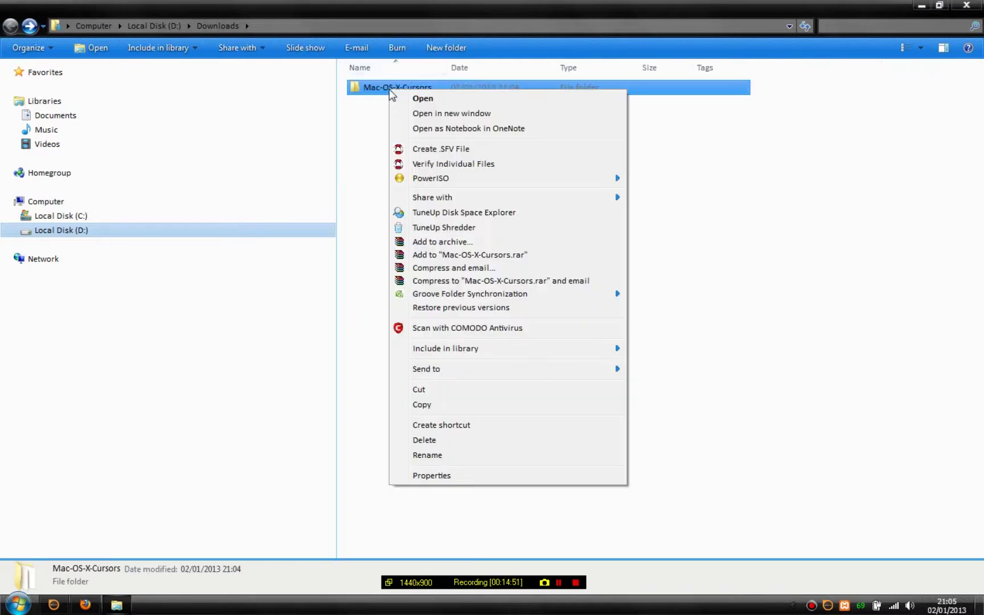
click(433, 392)
click(46, 217)
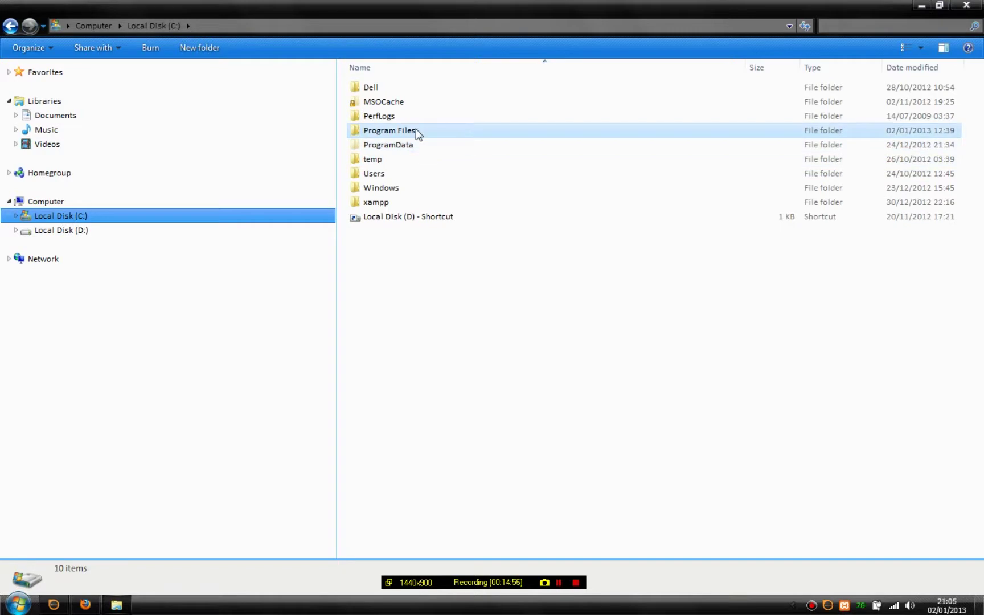
double_click(402, 187)
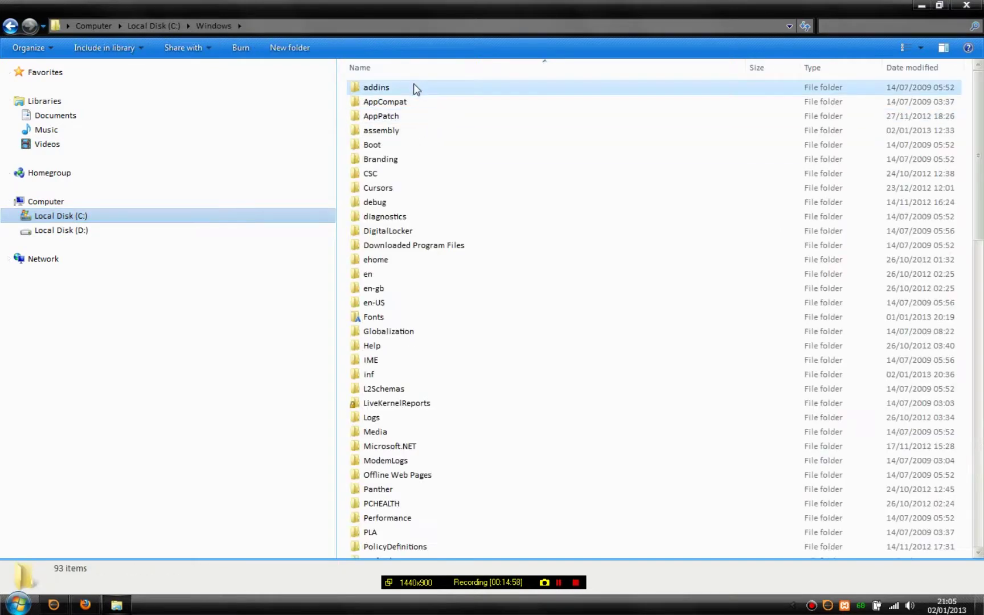
double_click(378, 188)
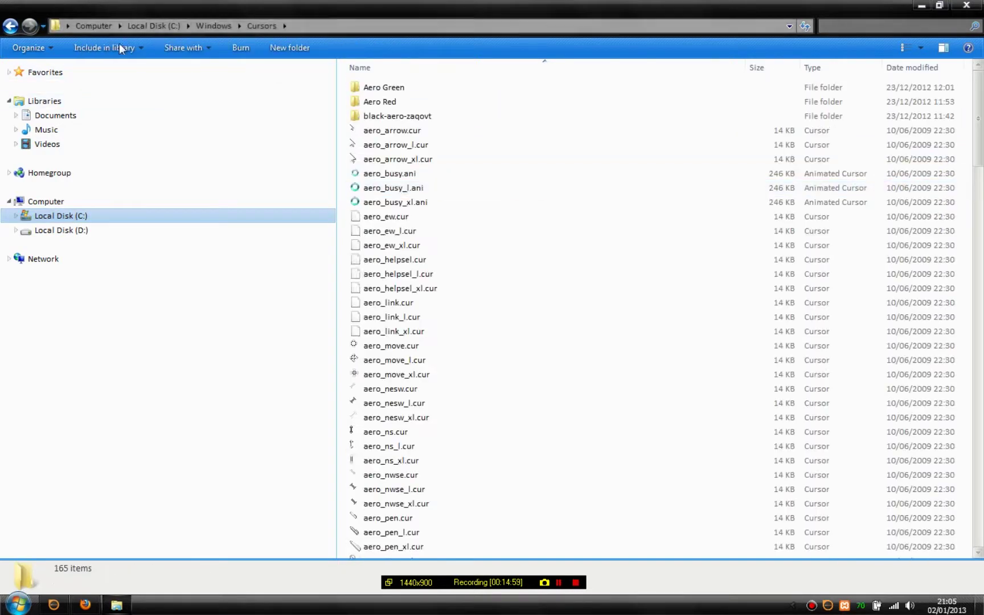
click(11, 27)
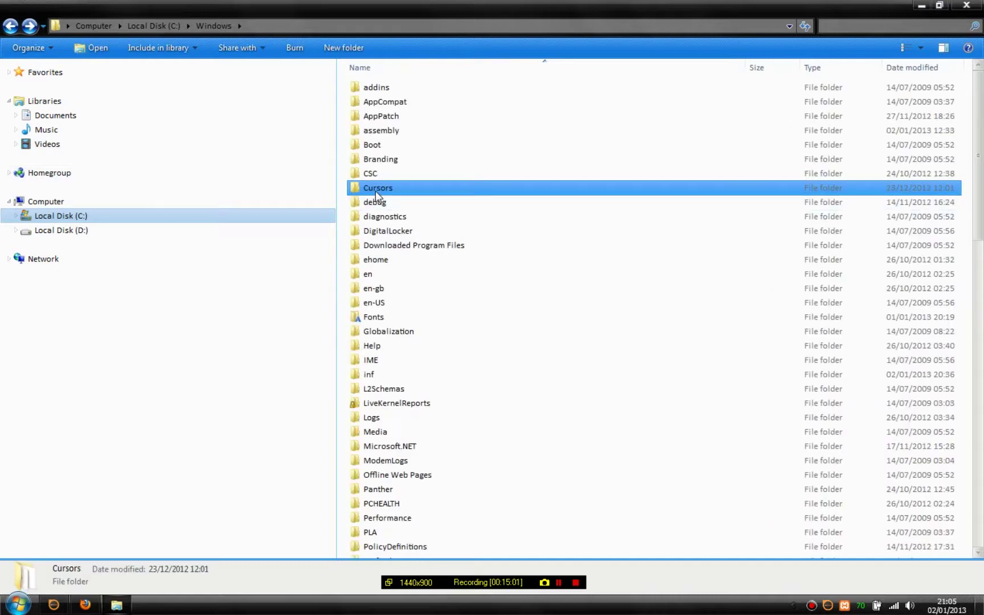
right_click(376, 188)
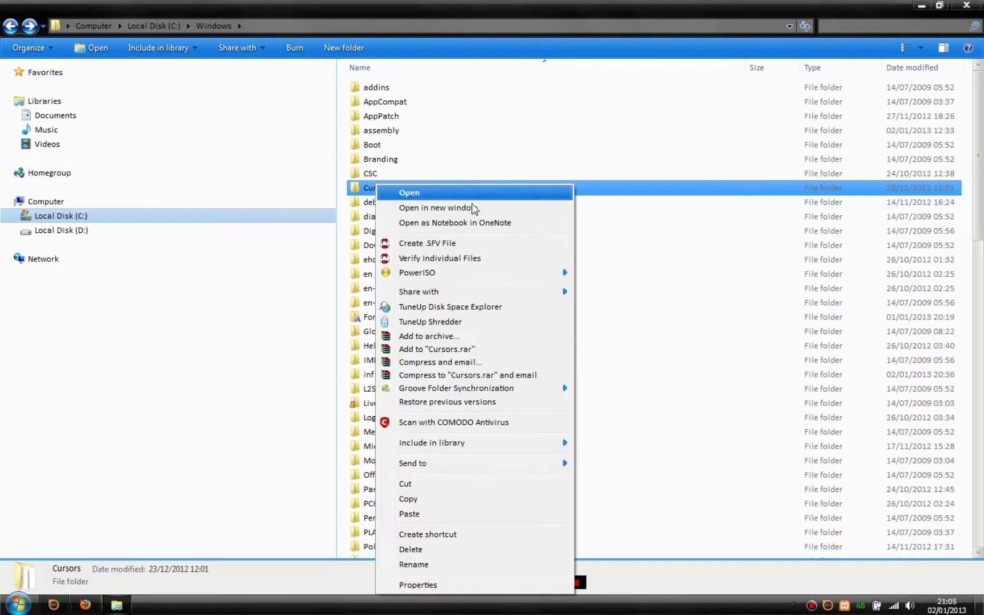
click(445, 514)
- Minimize the file window, open the mouse pointer settings from Control Panel and look through the available pointer schemes
click(919, 8)
click(17, 603)
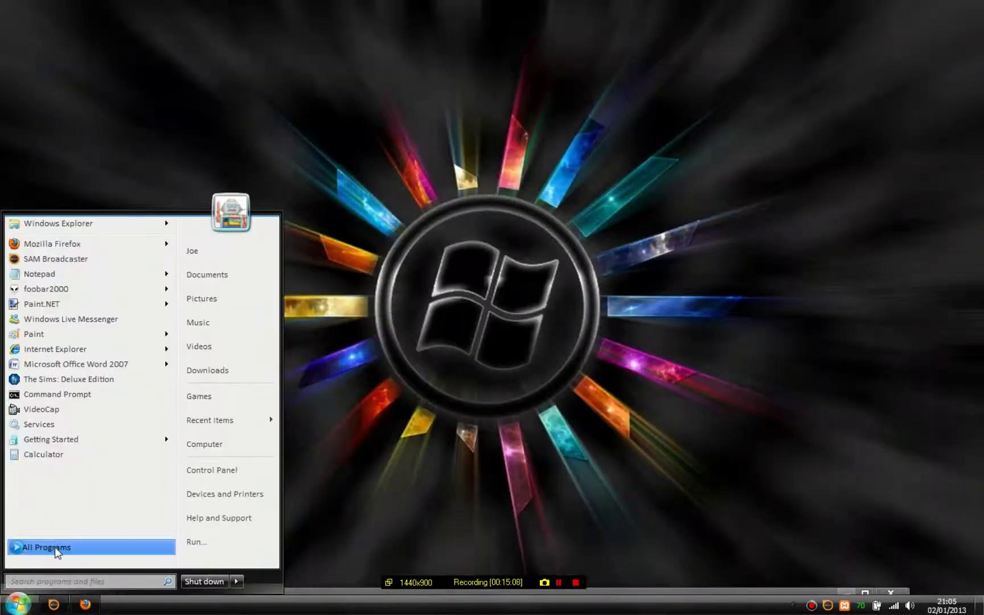
click(251, 475)
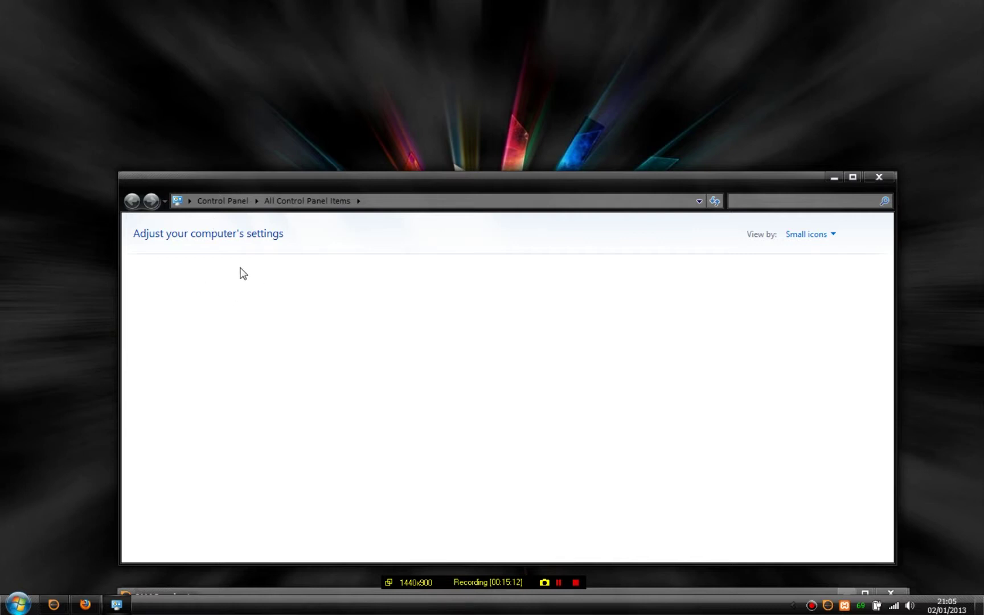
drag(443, 181, 446, 132)
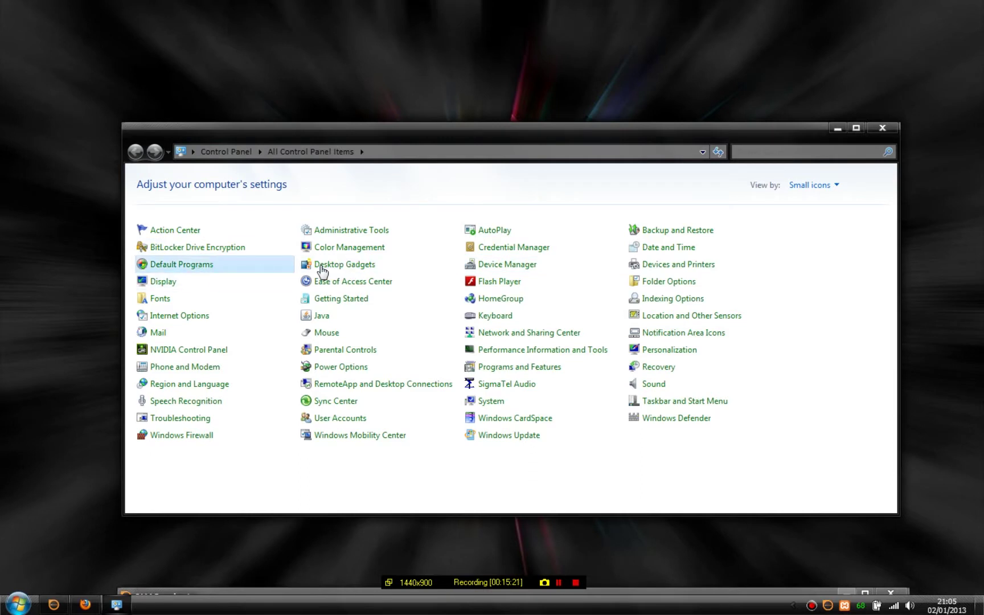
click(328, 336)
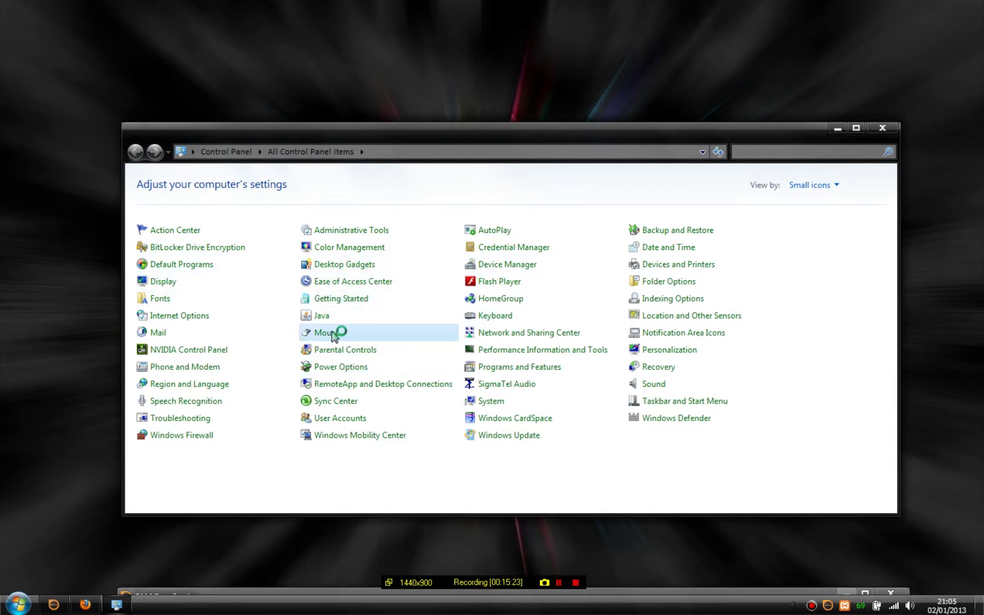
click(162, 134)
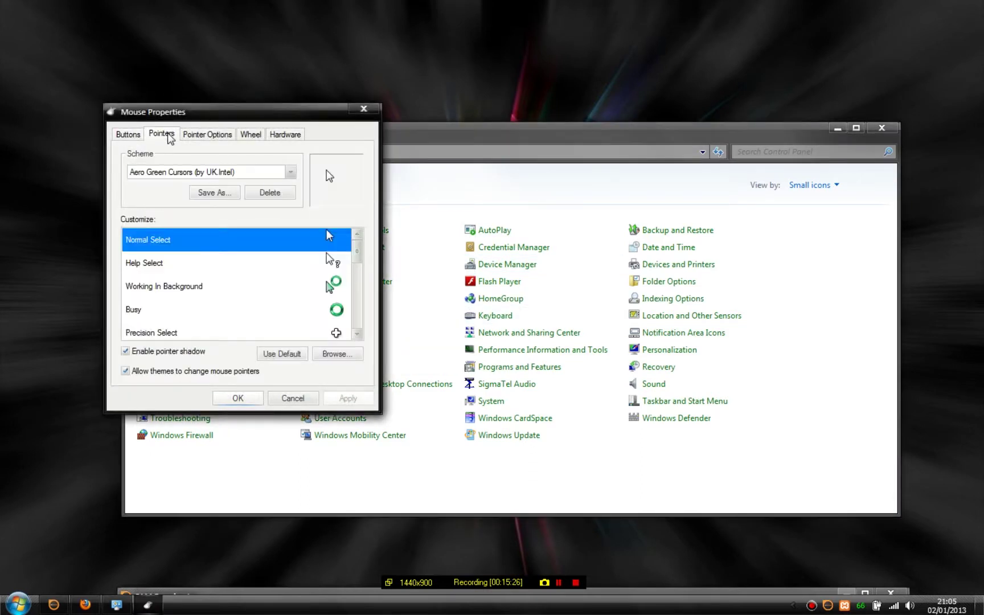
click(288, 172)
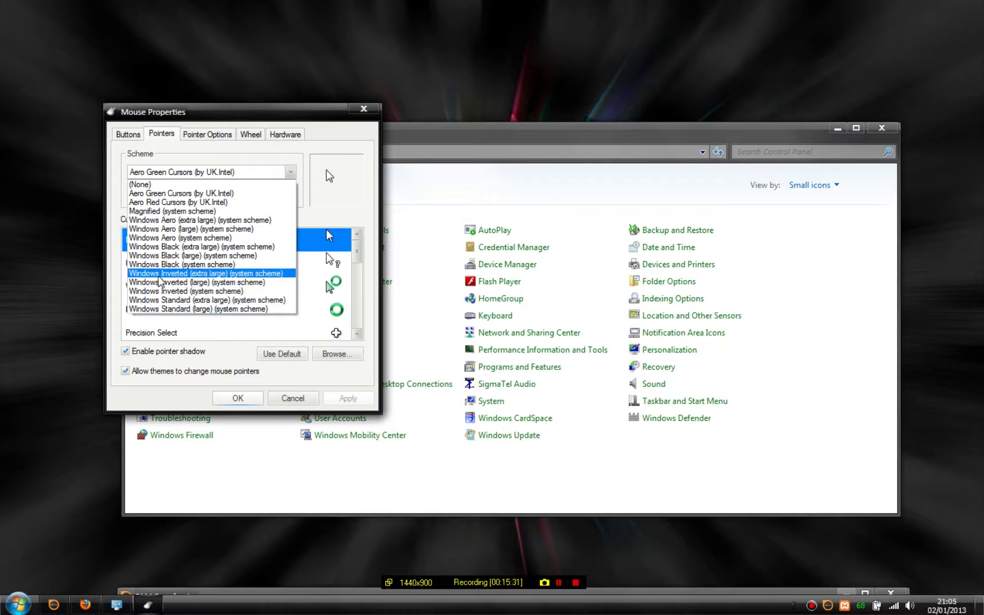
click(206, 175)
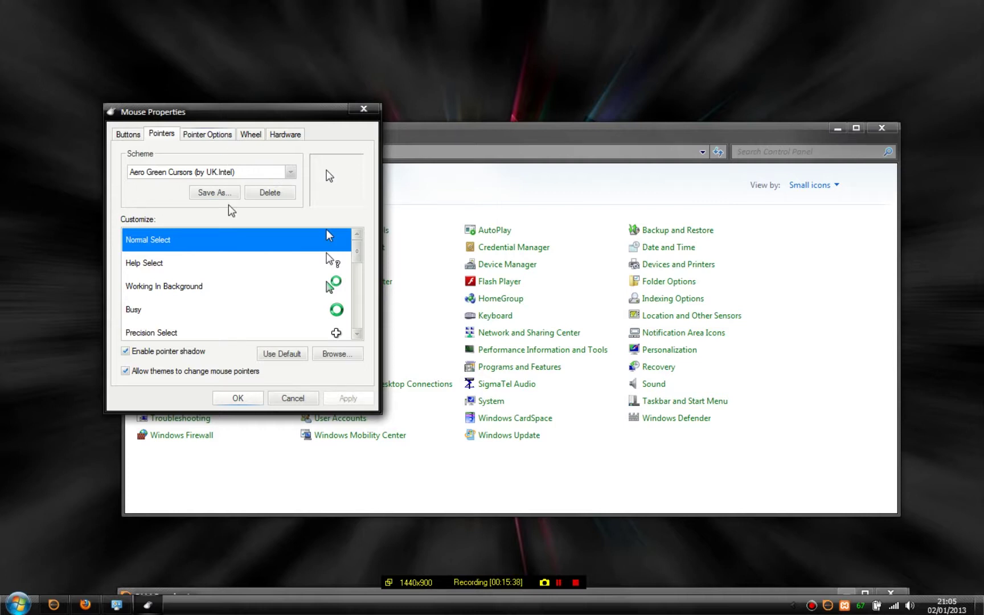
- Browse for a new Normal Select pointer in the Mac-OS-X-Cursors folder, with the Browse dialog moved clear of Mouse Properties
click(337, 354)
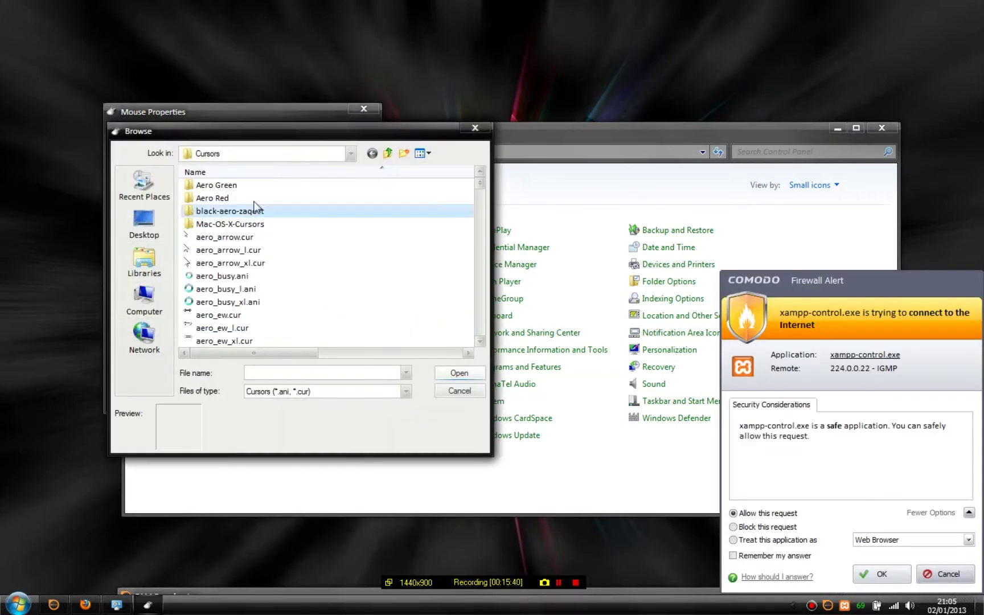
click(272, 224)
click(459, 373)
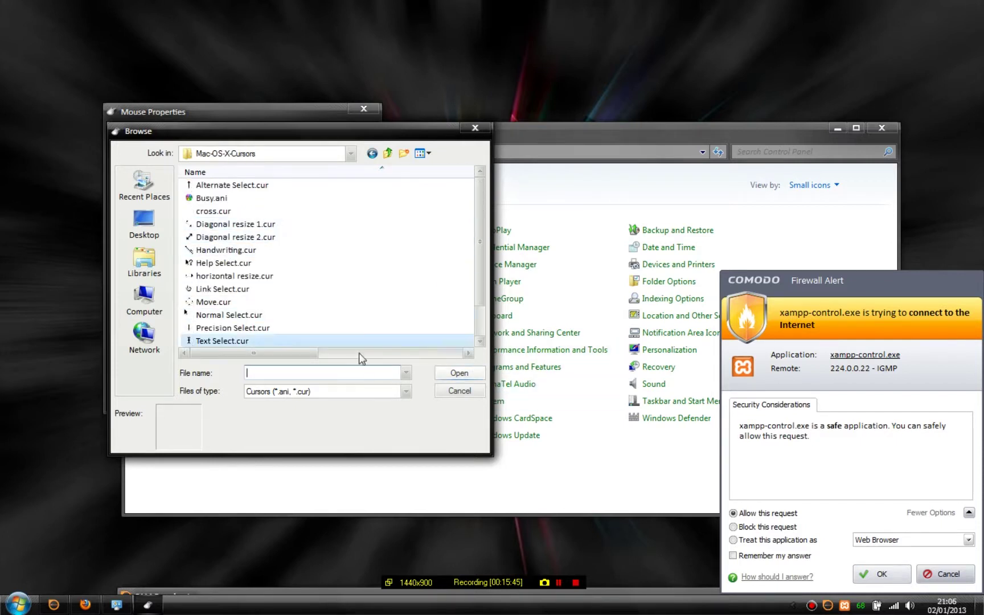
drag(370, 131, 577, 93)
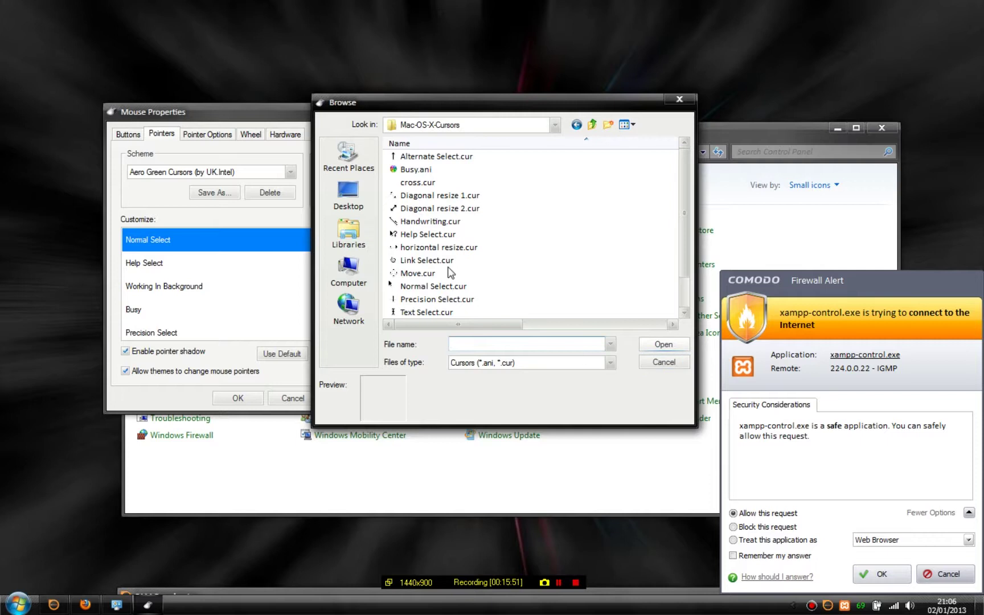
- Preview the Diagonal resize 1, cross, Busy and Alternate Select cursors from the Mac pack
click(422, 196)
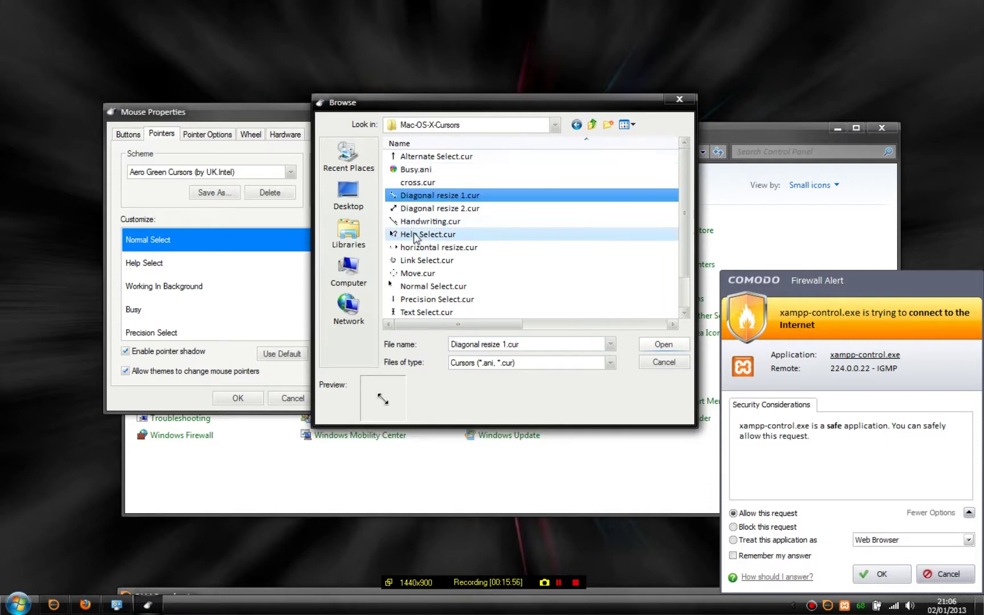
click(429, 183)
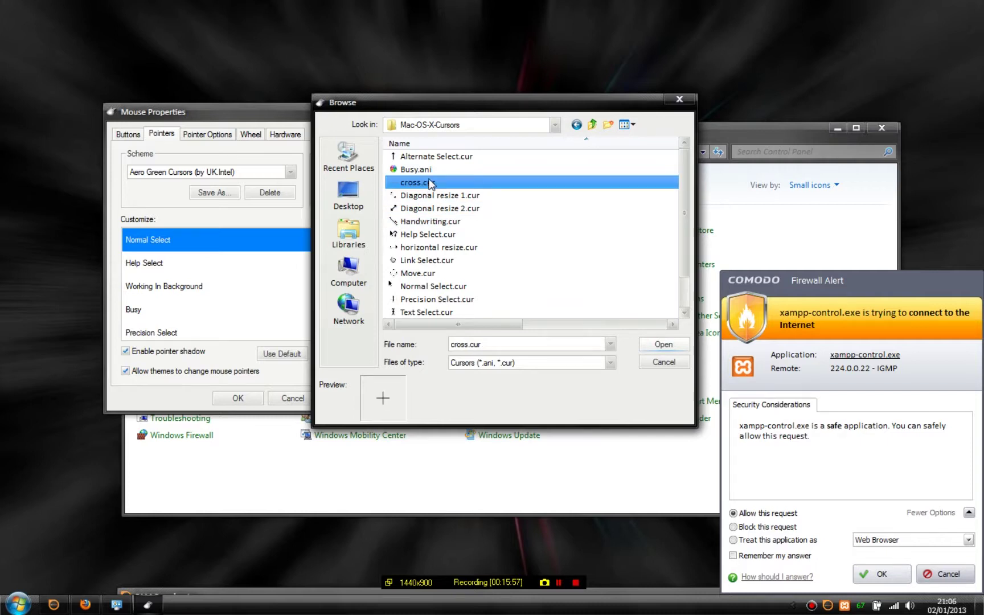
click(430, 171)
click(428, 156)
scroll(578, 239, down, 1)
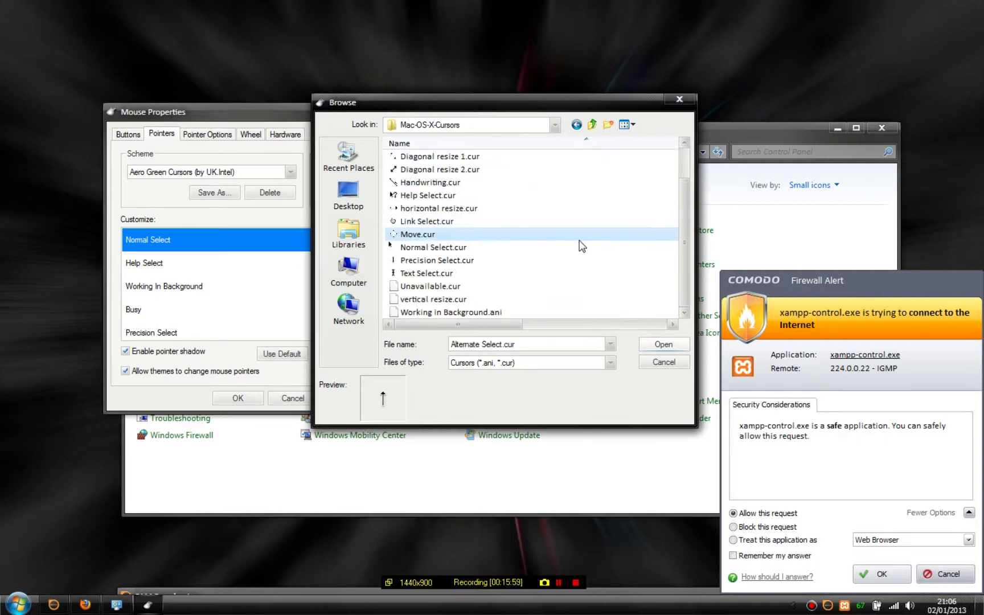
- Assign Normal Select.cur to the Normal Select pointer and apply it, replacing the original scheme
click(503, 247)
click(663, 343)
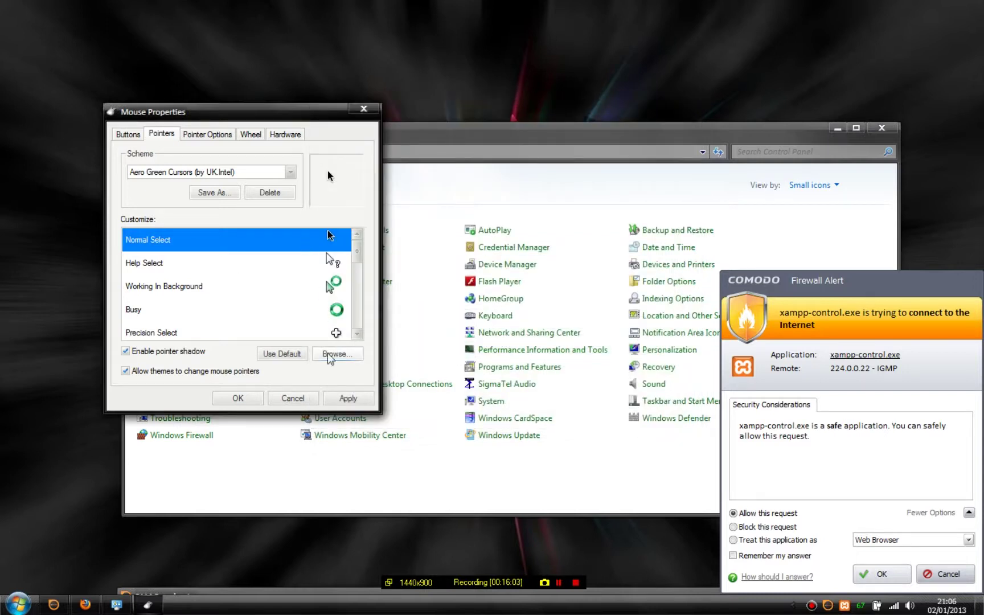
click(348, 398)
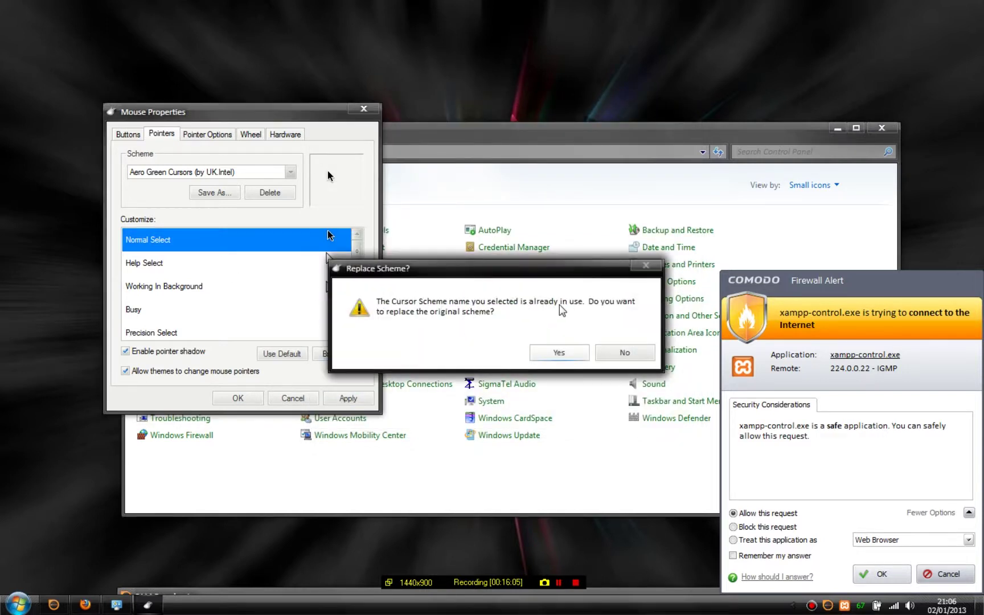
click(559, 352)
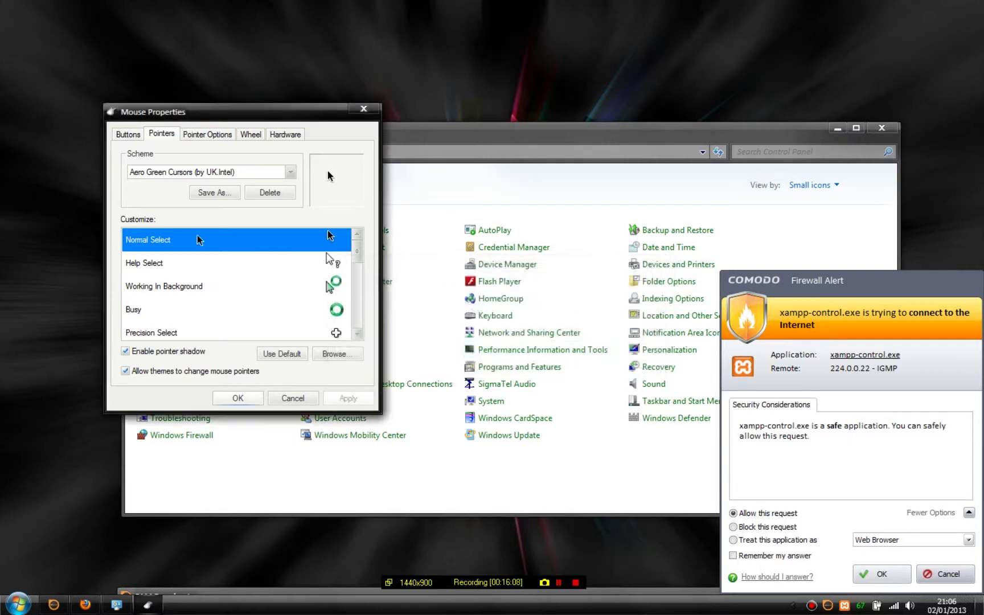
- Save the pointer scheme as "Mac Cursors" and select it as the current scheme
click(226, 196)
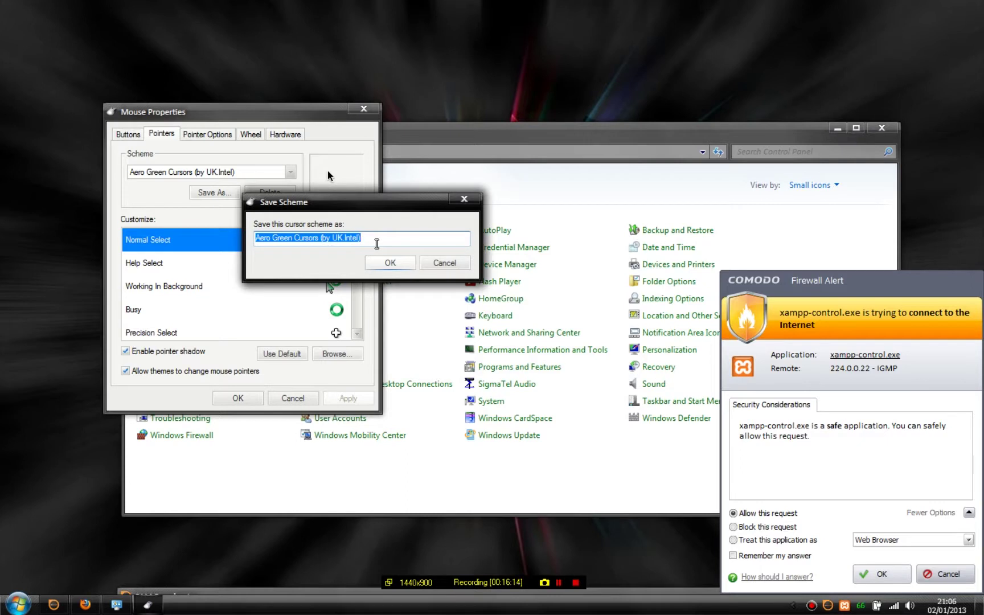
text(Mac Cursors)
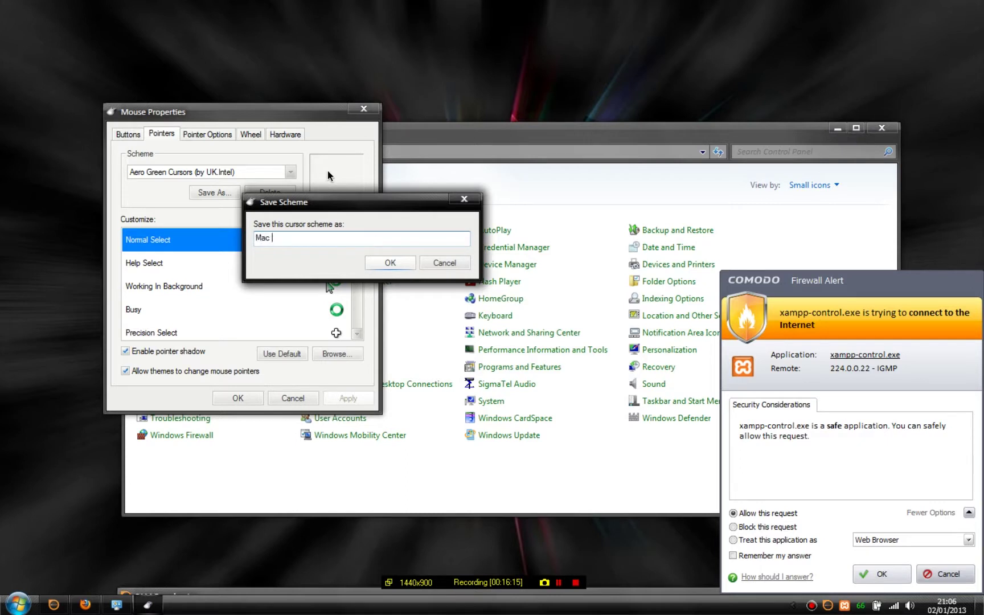
click(392, 261)
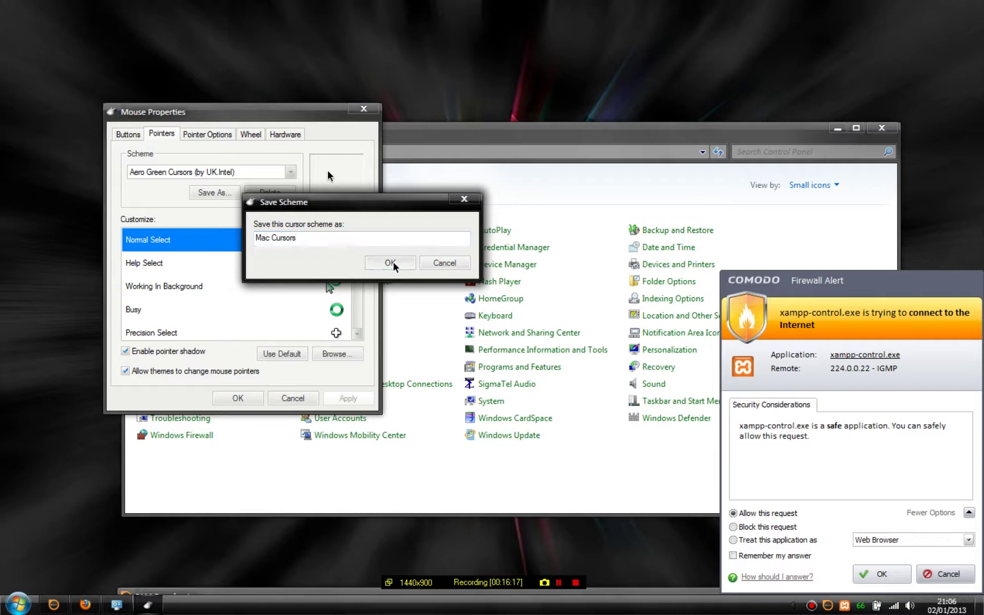
click(289, 172)
click(236, 211)
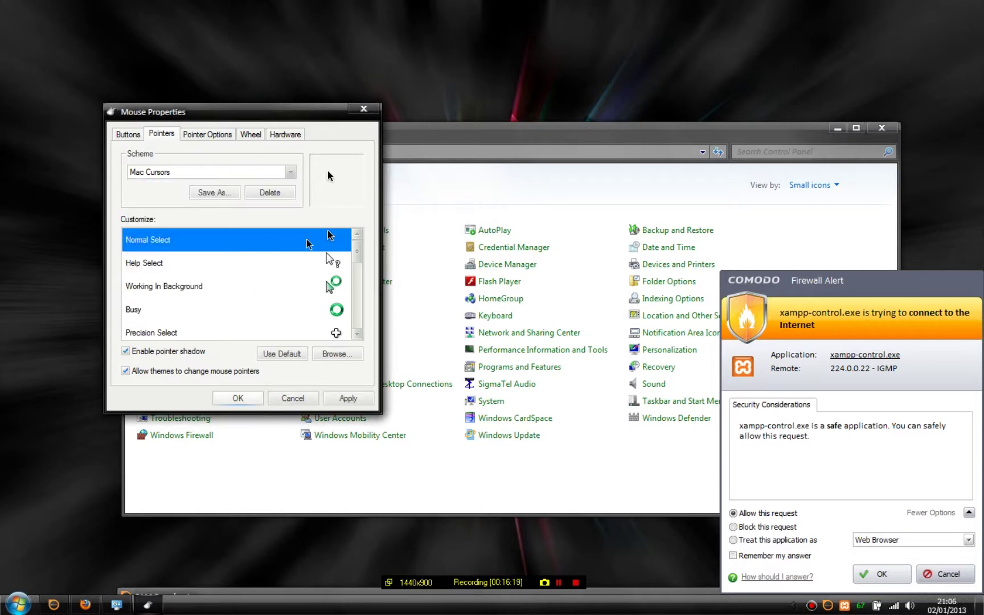
click(324, 358)
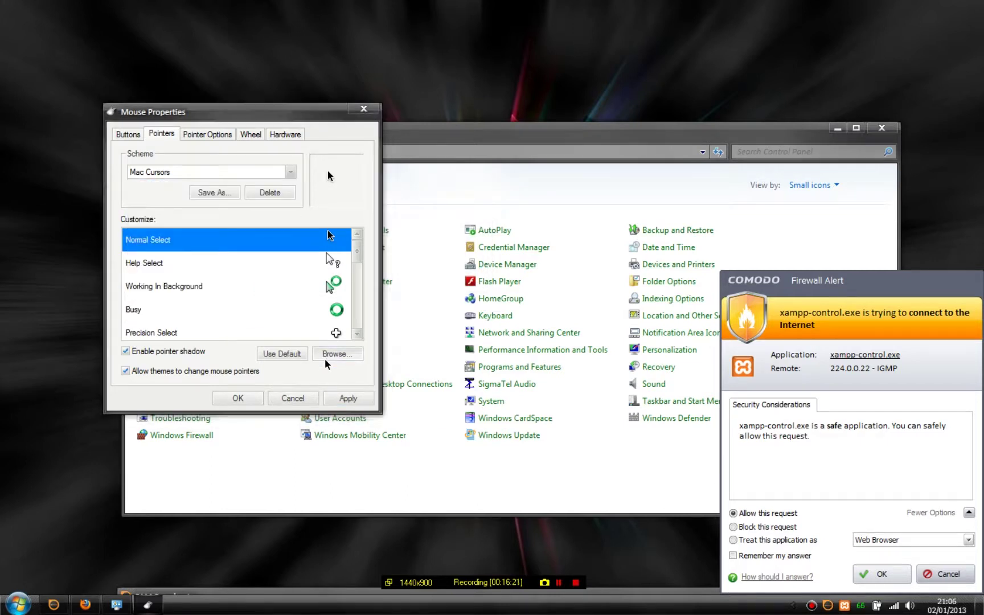
click(273, 162)
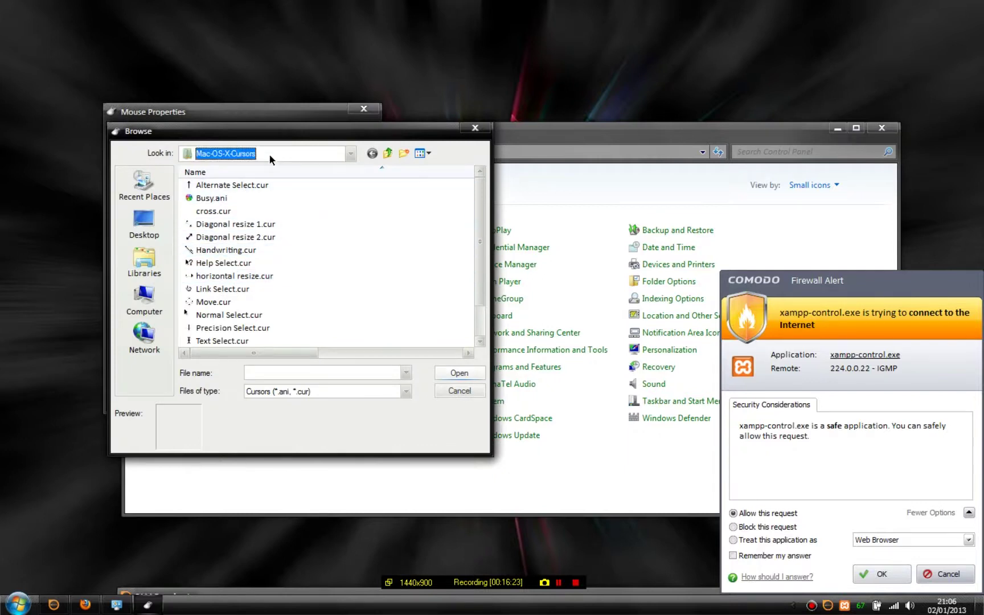
click(259, 279)
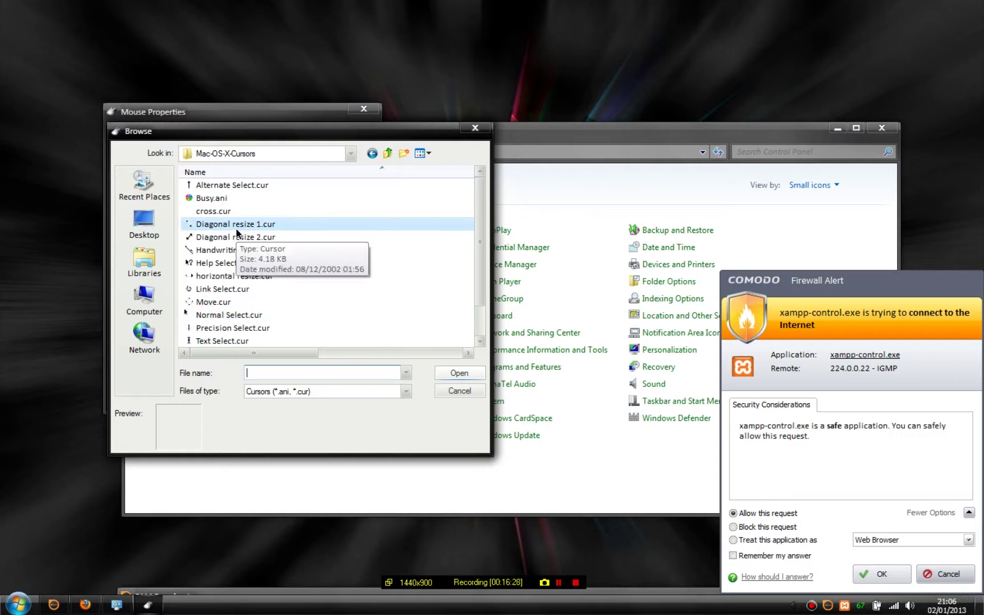
click(440, 390)
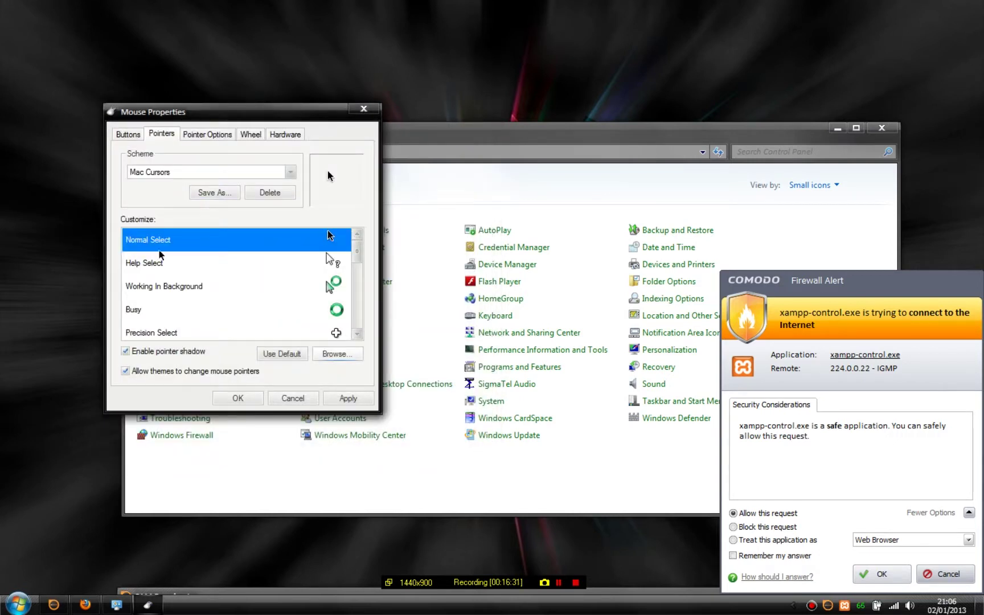
- Assign Help Select.cur from the Mac-OS-X-Cursors folder to the Help Select pointer
click(178, 267)
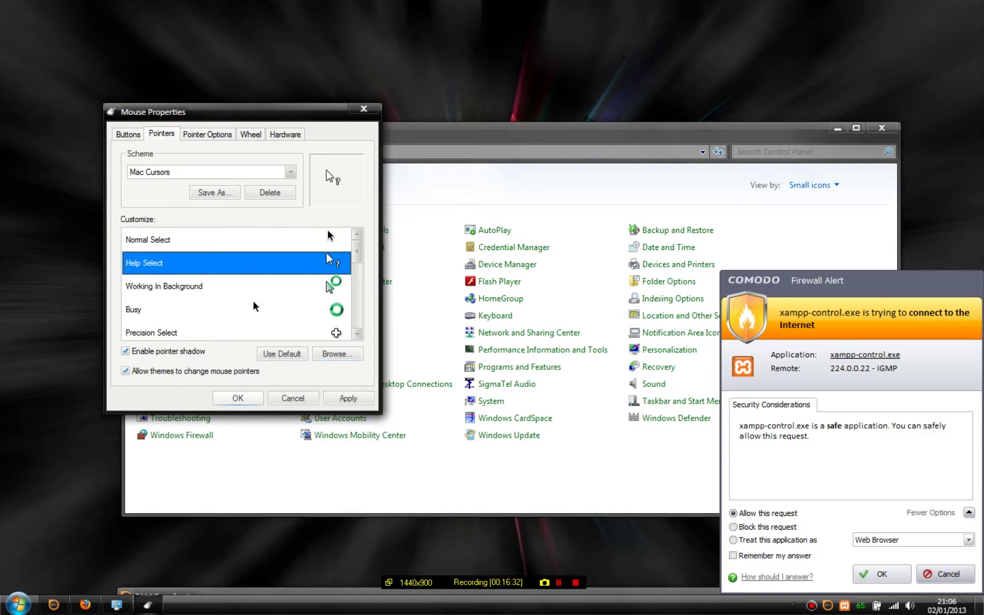
click(332, 356)
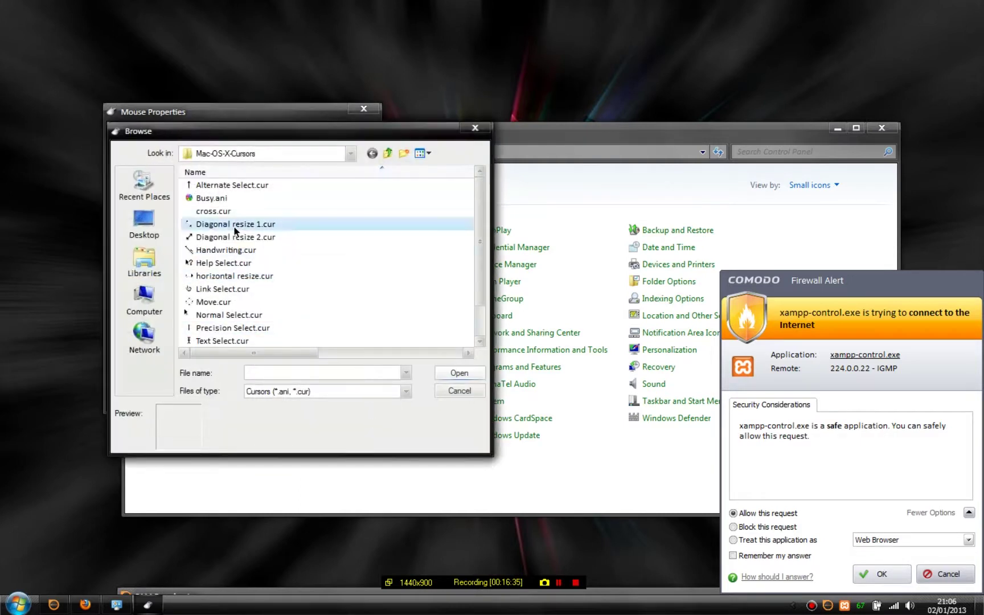
click(238, 262)
click(459, 373)
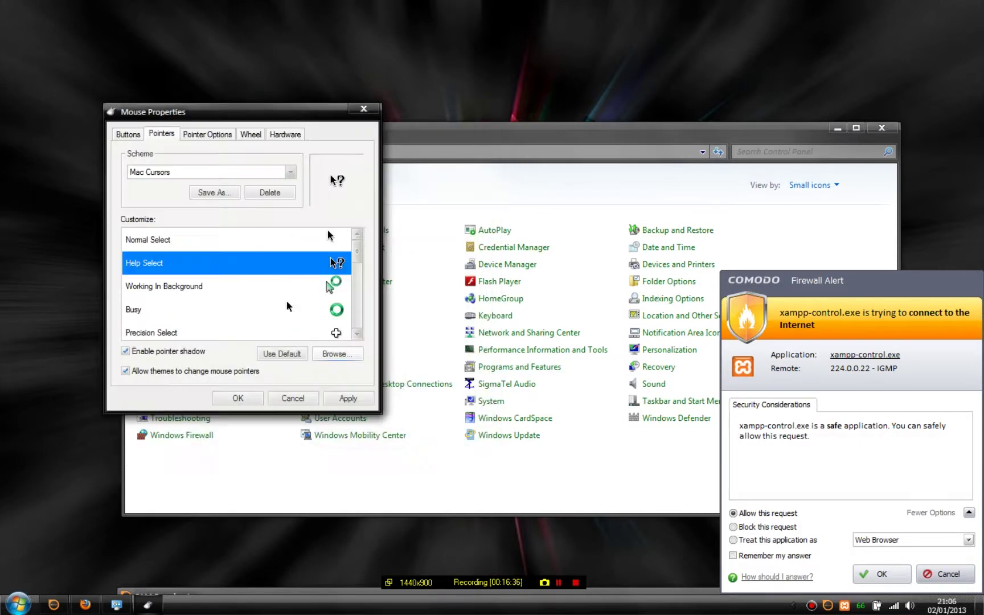
- Assign Working in Background.ani from the Mac-OS-X-Cursors folder to the Working In Background pointer
click(327, 284)
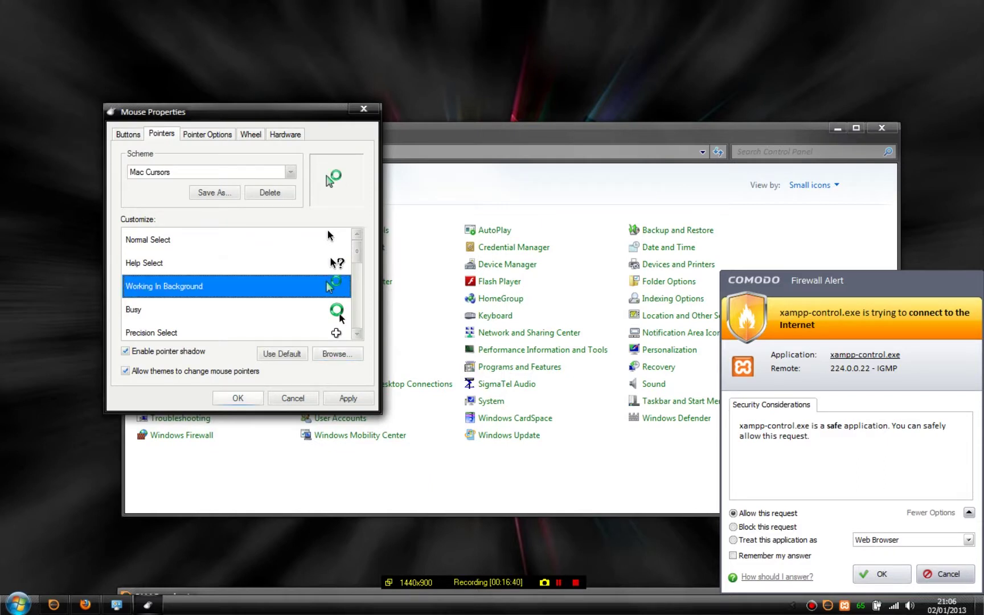
click(327, 354)
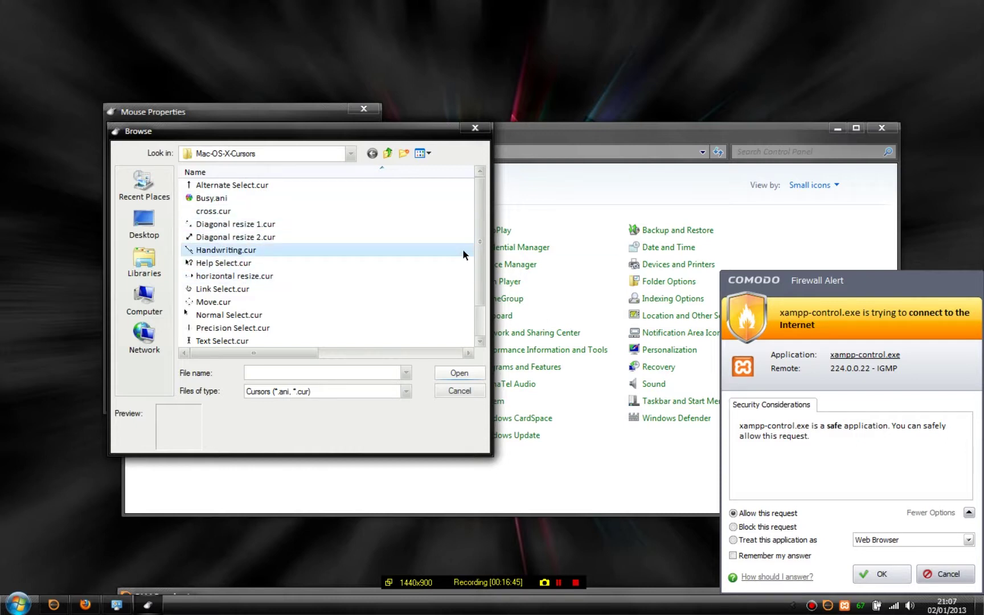
scroll(463, 255, down, 1)
click(287, 342)
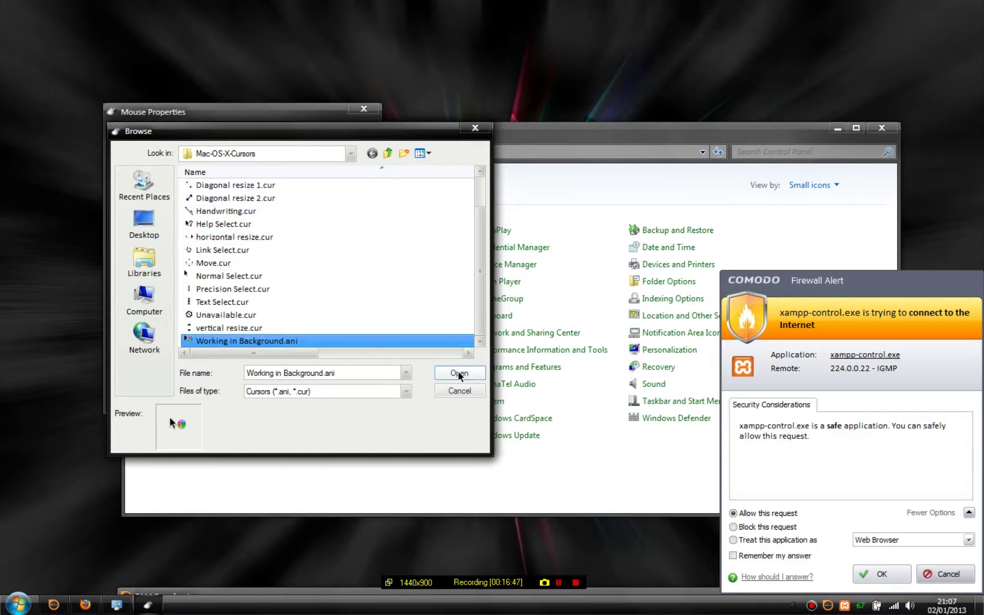
click(458, 373)
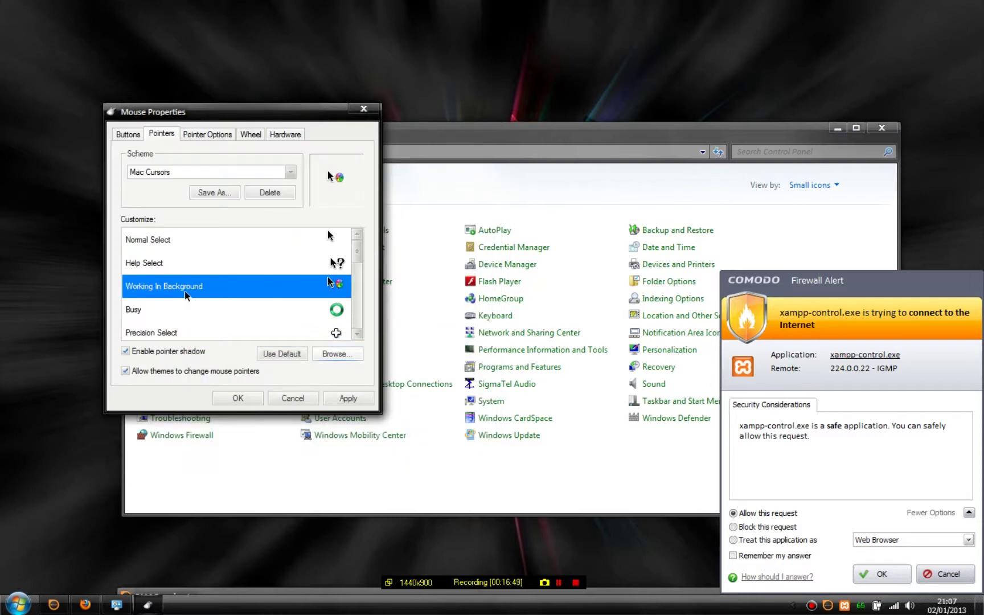
- Assign the animated Busy.ani cursor from the Mac pack to the Busy pointer
click(200, 315)
click(336, 353)
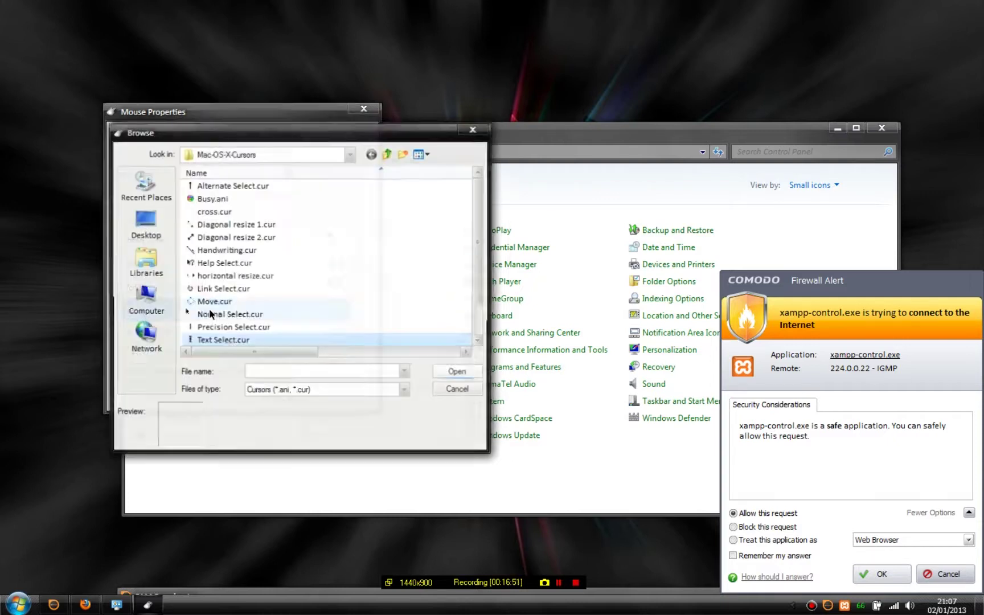
click(211, 199)
click(455, 372)
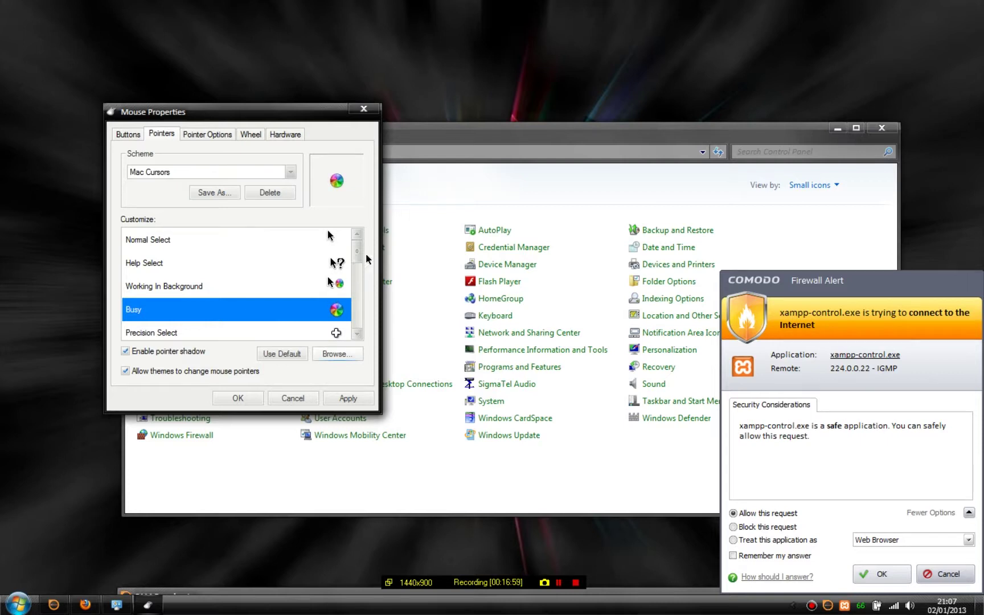
- Assign Precision Select.cur from the Mac-OS-X-Cursors folder to the Precision Select pointer
scroll(365, 259, down, 3)
click(342, 262)
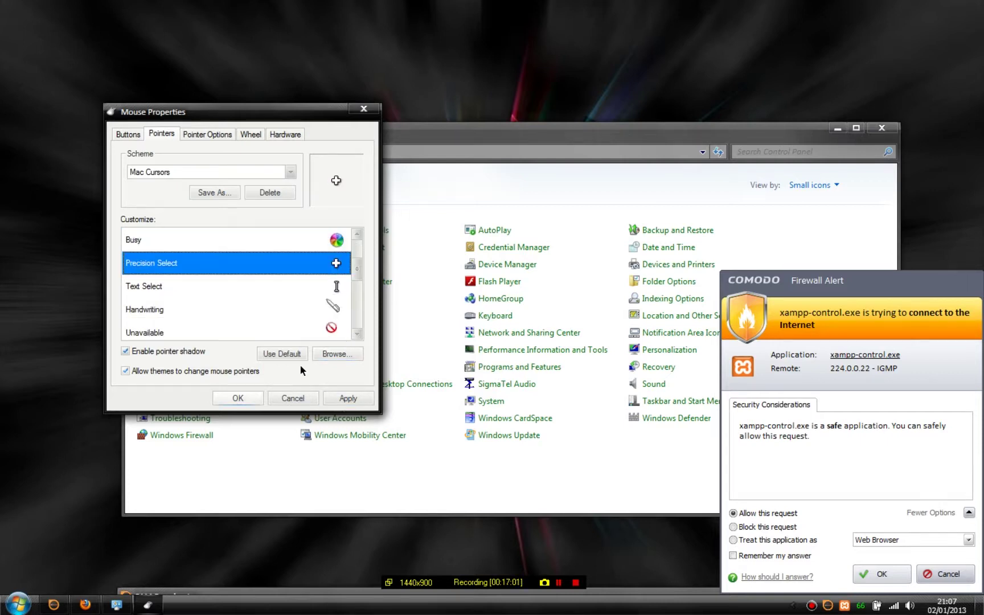
click(337, 354)
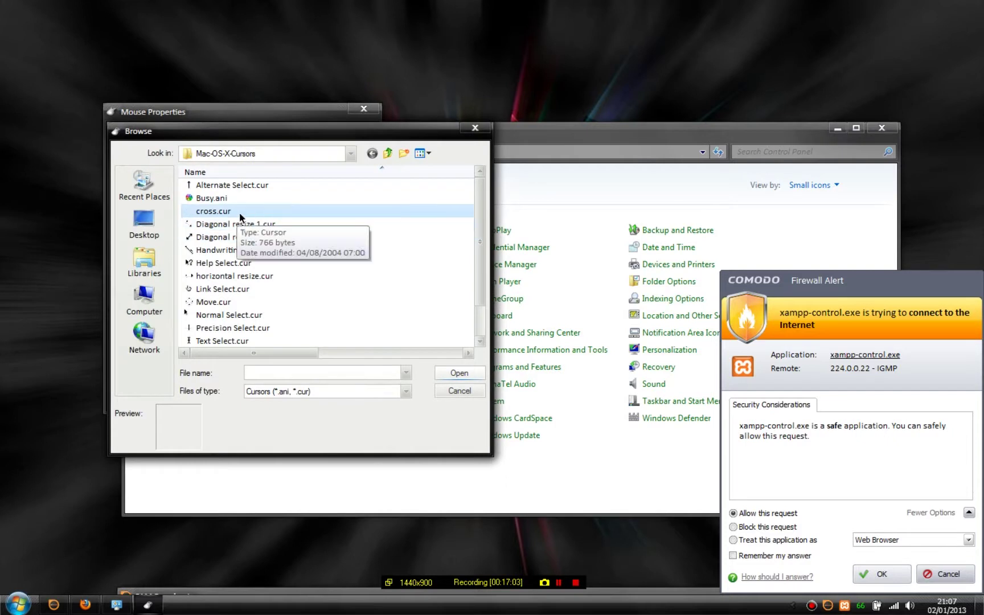
click(273, 326)
click(446, 371)
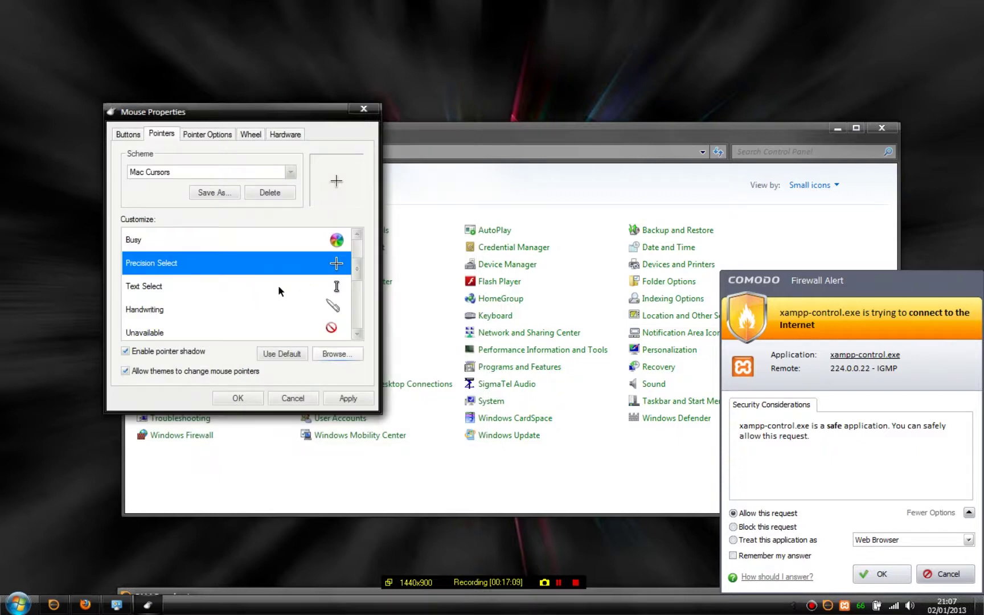
- Assign Text Select.cur from the Mac-OS-X-Cursors folder to the Text Select pointer
click(278, 288)
click(330, 354)
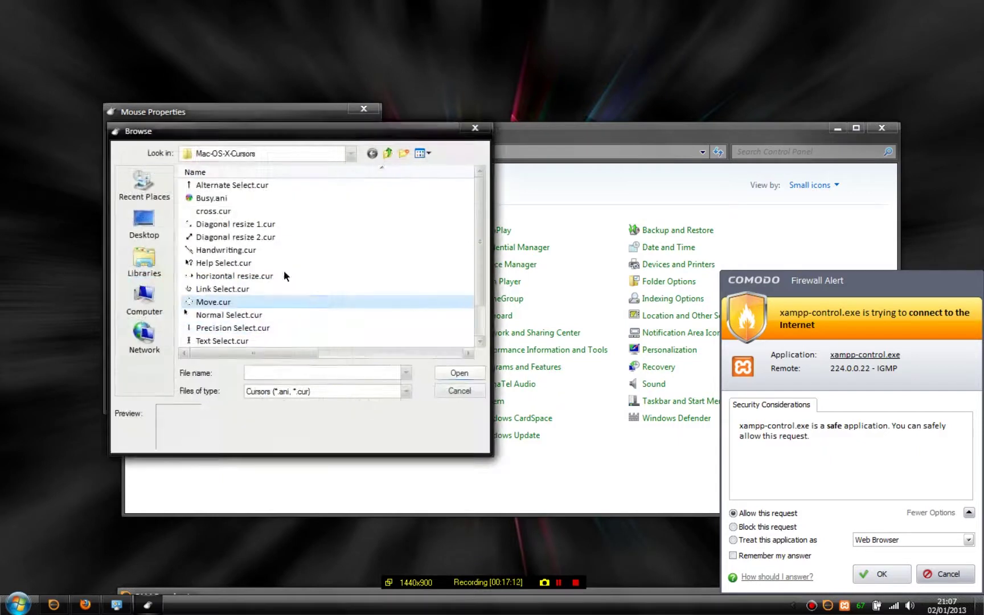
click(253, 342)
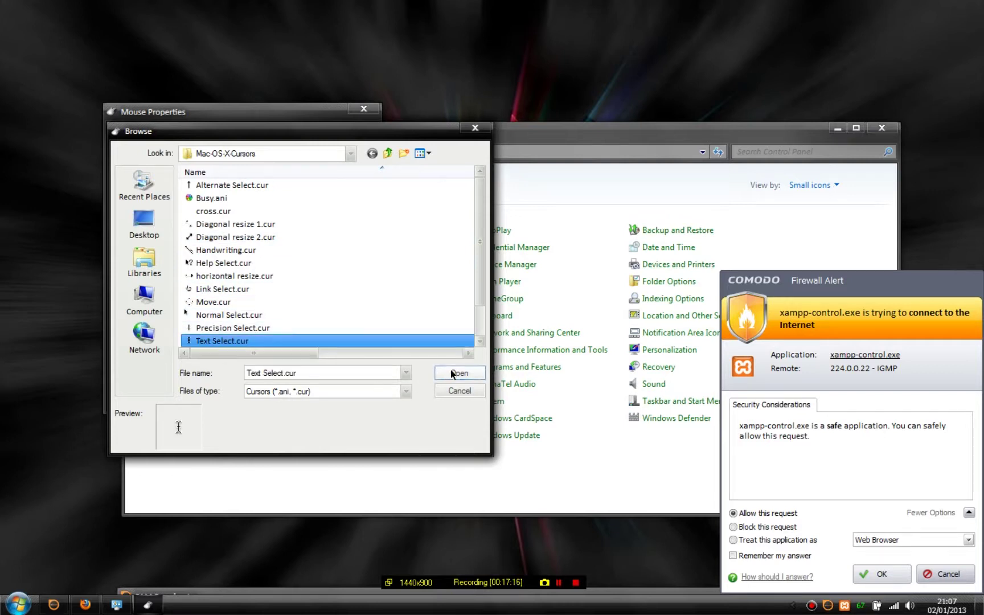
click(458, 373)
- Assign Handwriting.cur from the Mac-OS-X-Cursors folder to the Handwriting pointer
scroll(360, 279, down, 1)
click(334, 289)
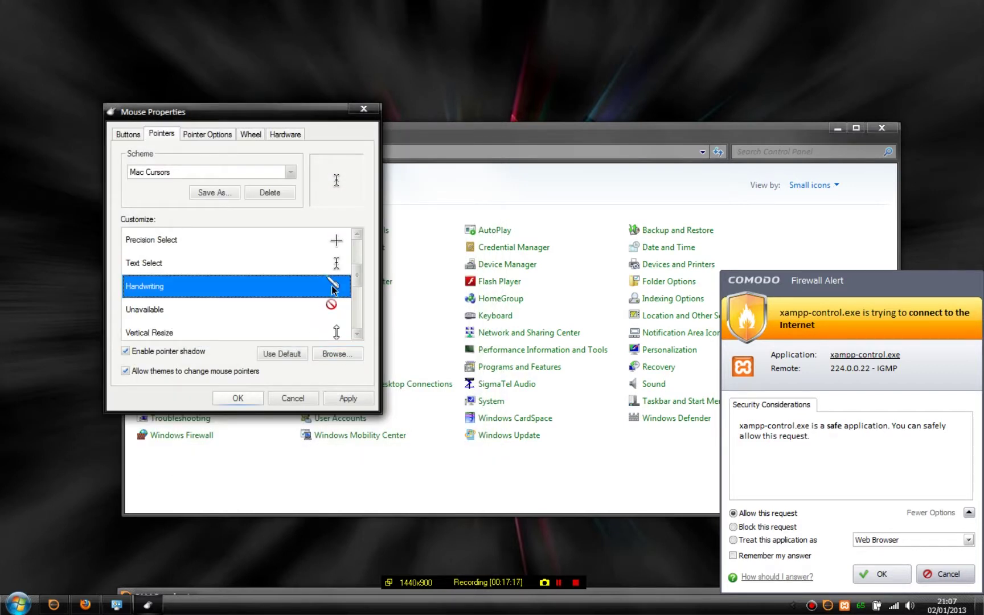
click(339, 354)
click(263, 251)
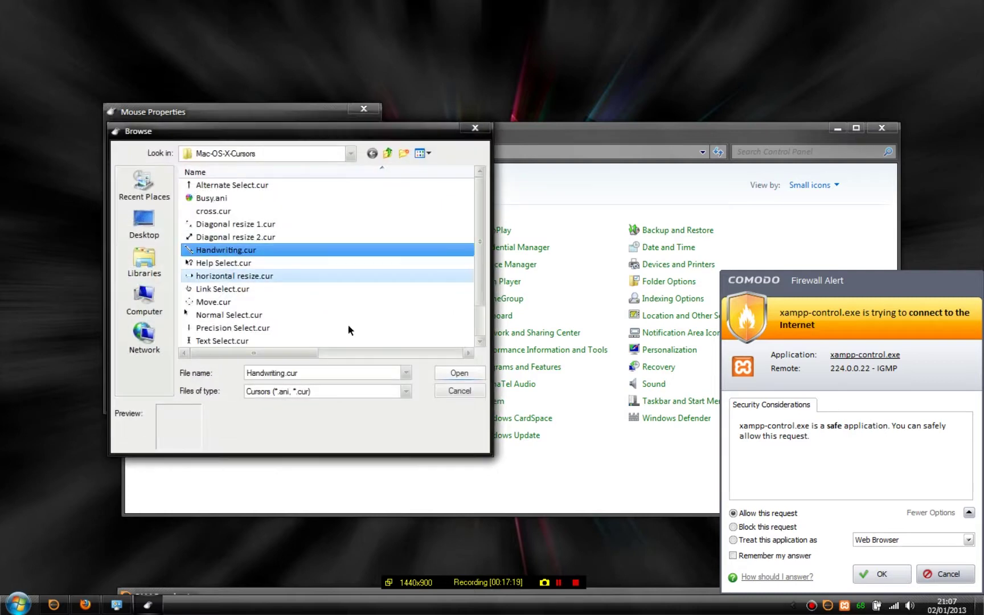
click(458, 373)
- Assign Unavailable.cur from the Mac-OS-X-Cursors folder to the Unavailable pointer
click(273, 309)
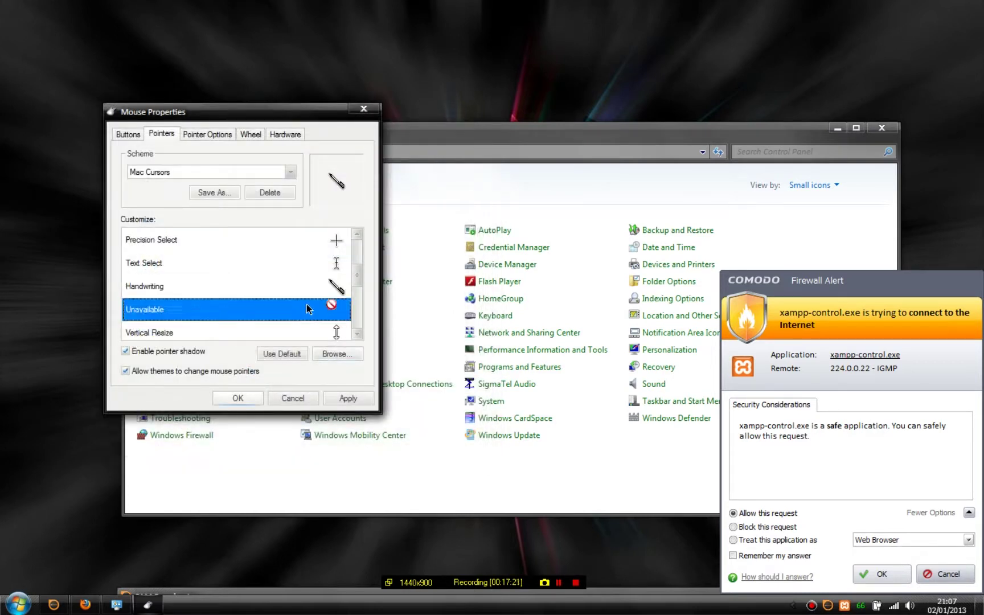
click(337, 354)
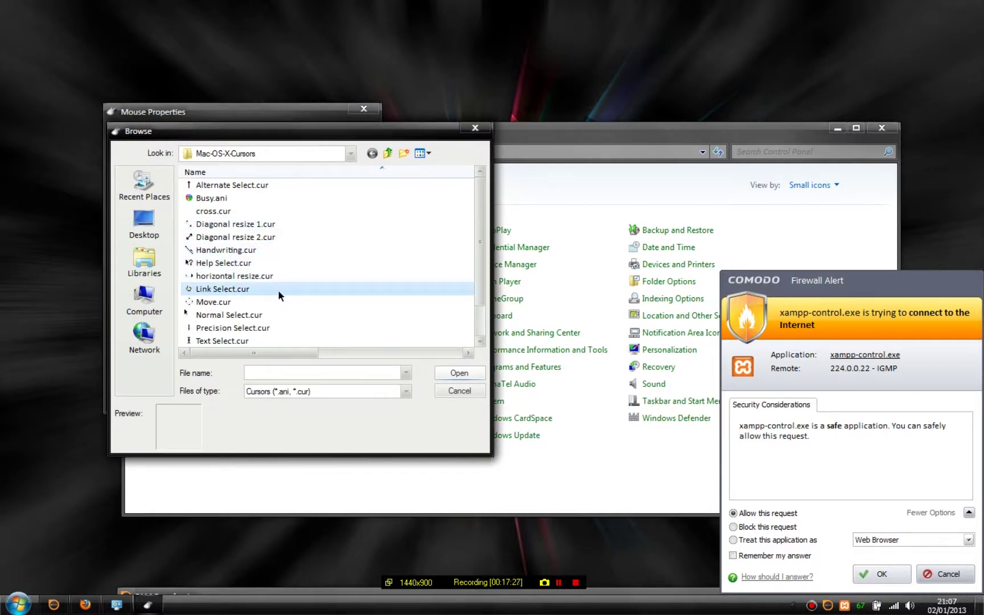
scroll(472, 288, down, 2)
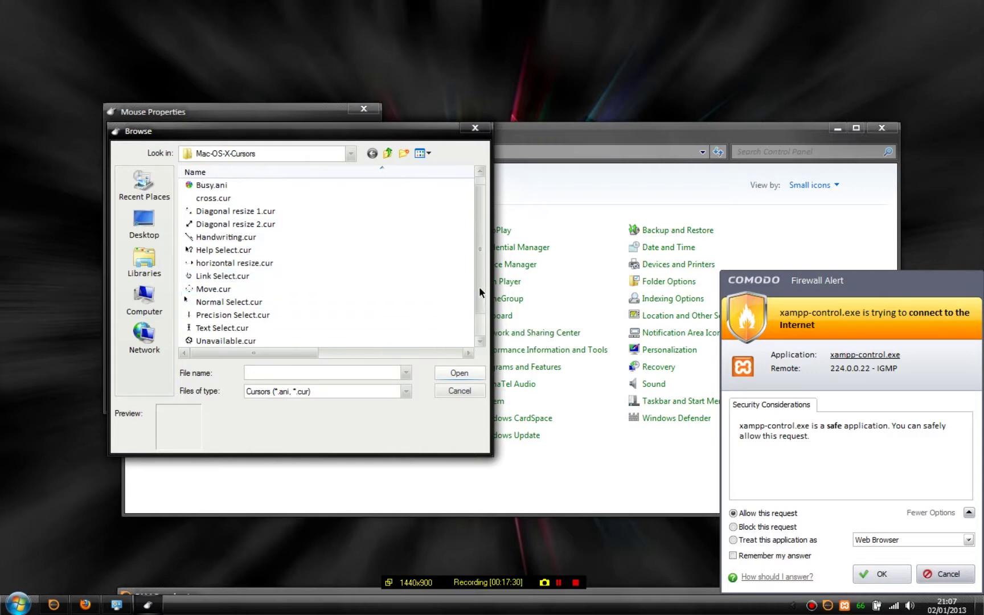
click(250, 329)
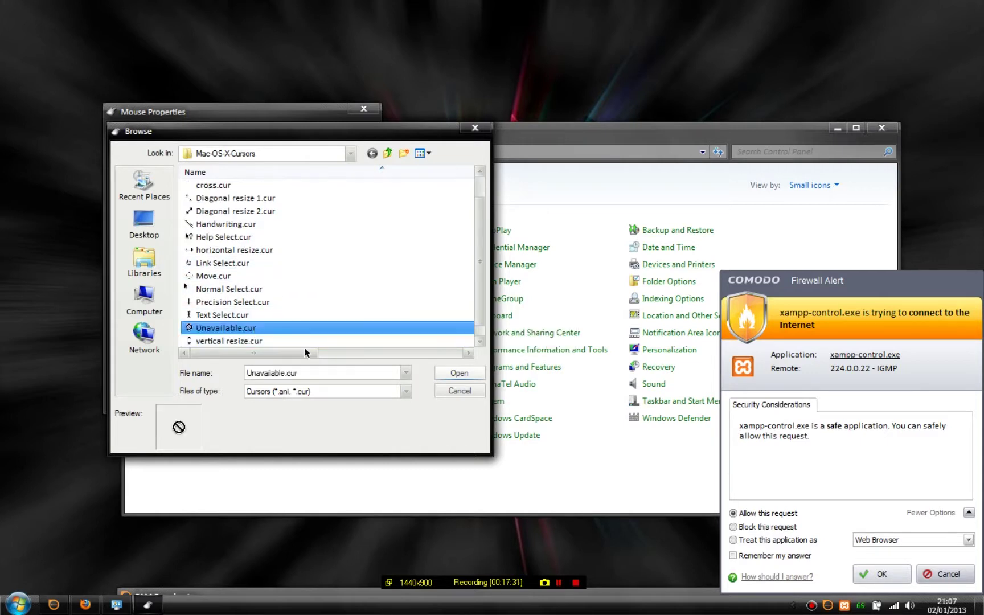
click(447, 370)
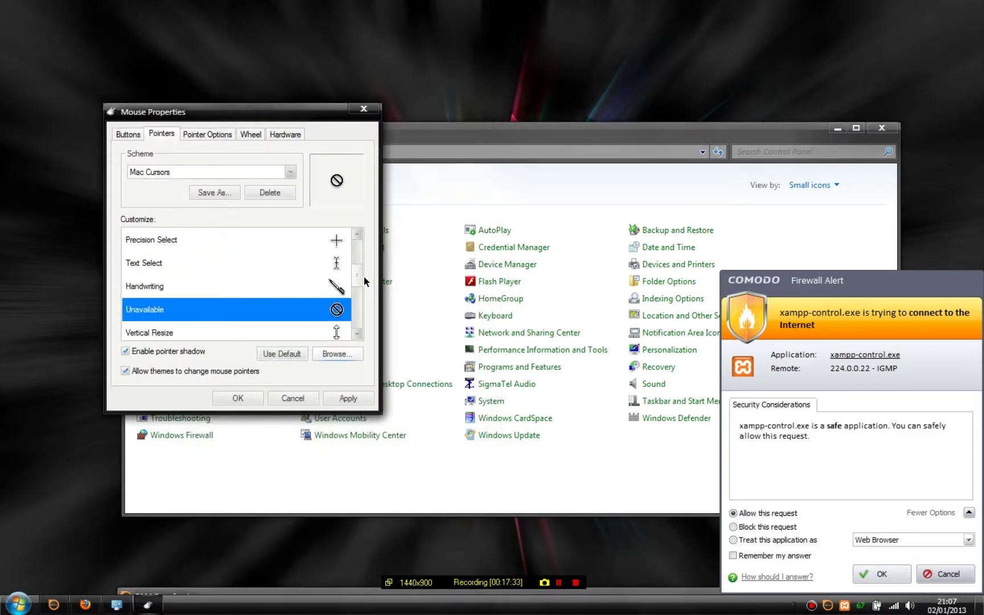
- Assign vertical resize.cur from the Mac-OS-X-Cursors folder to the Vertical Resize pointer
scroll(364, 275, down, 1)
click(330, 290)
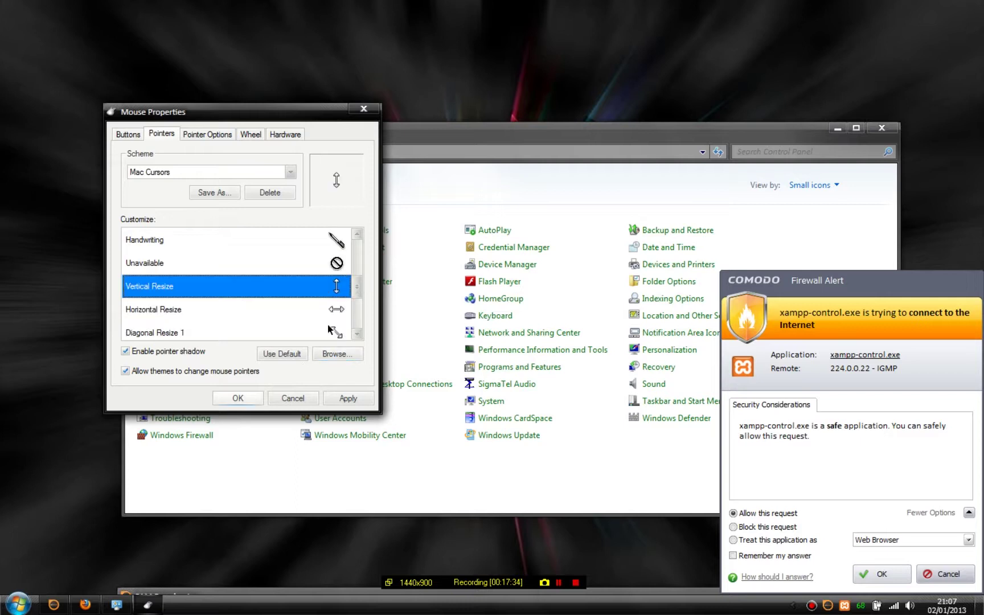
click(328, 355)
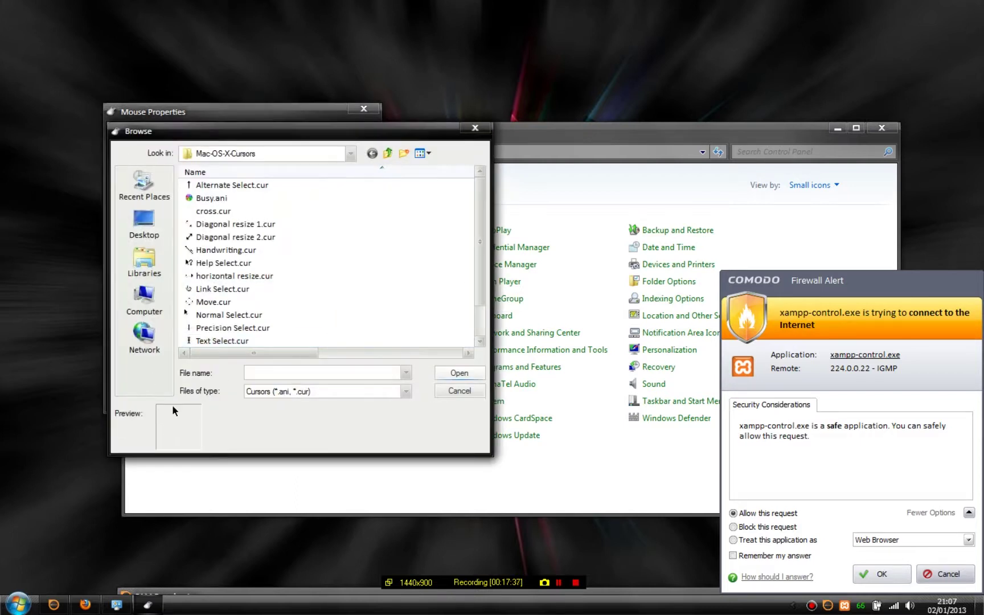
click(476, 127)
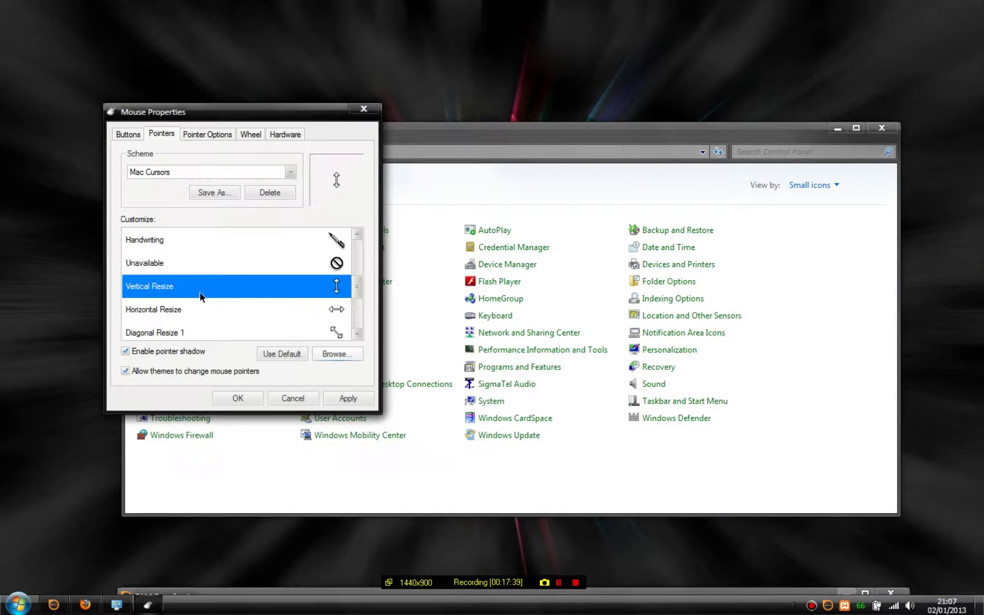
click(336, 354)
drag(479, 229, 474, 279)
click(262, 328)
click(459, 373)
- Assign horizontal resize.cur from the Mac-OS-X-Cursors folder to the Horizontal Resize pointer
drag(355, 282, 346, 287)
click(342, 287)
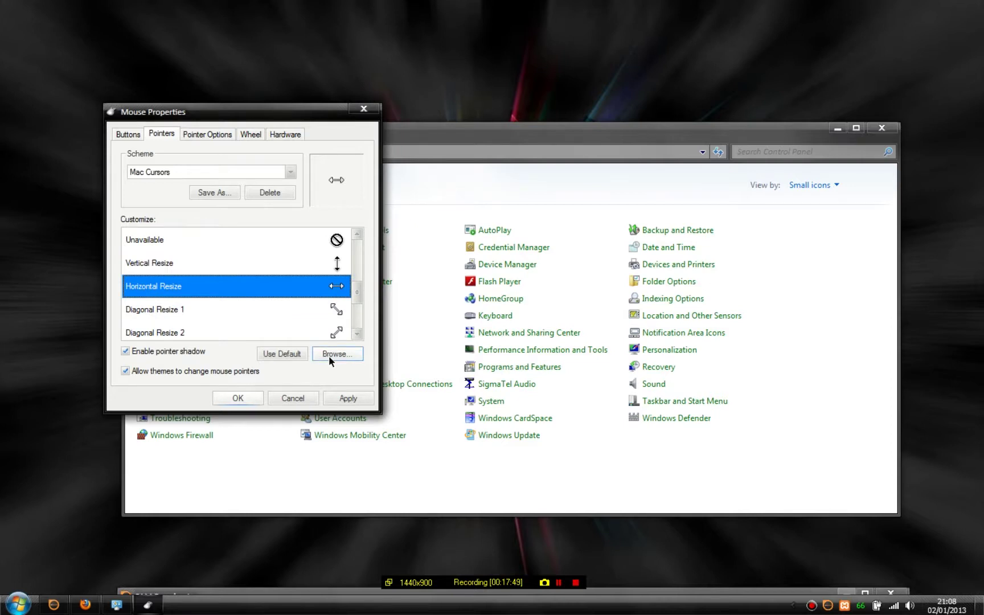
click(329, 357)
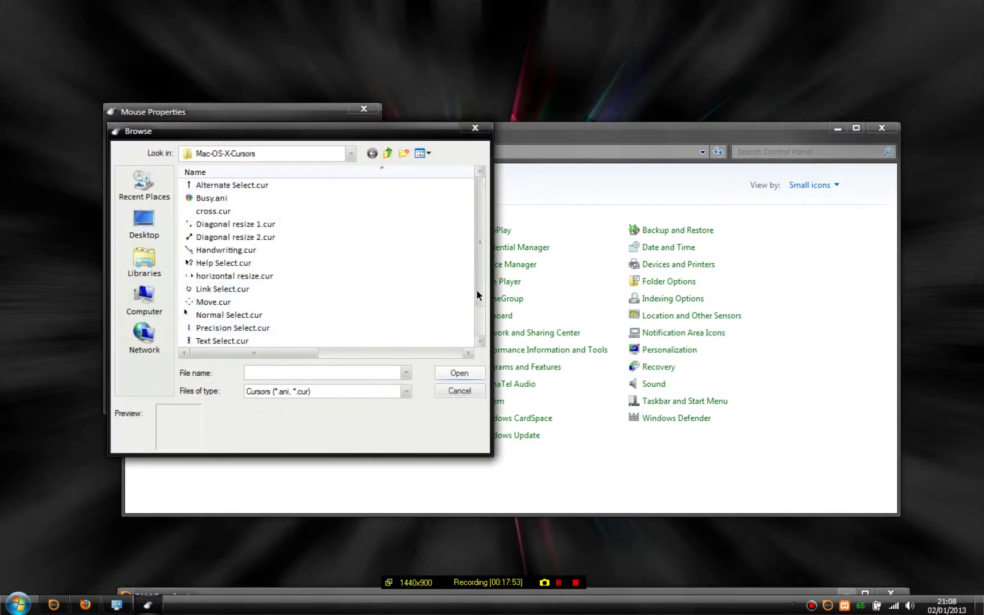
drag(477, 291, 472, 324)
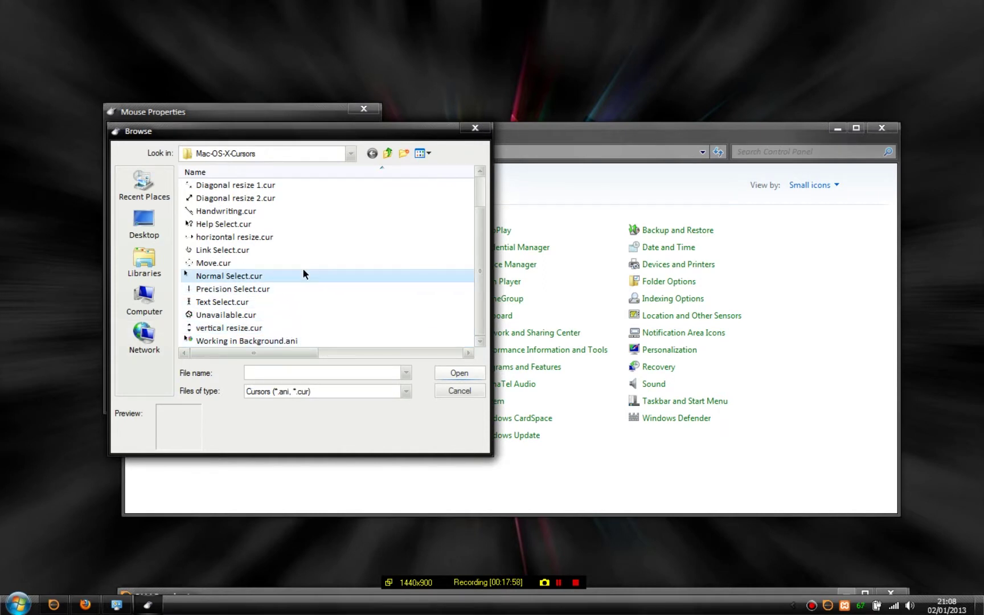
click(276, 242)
click(442, 373)
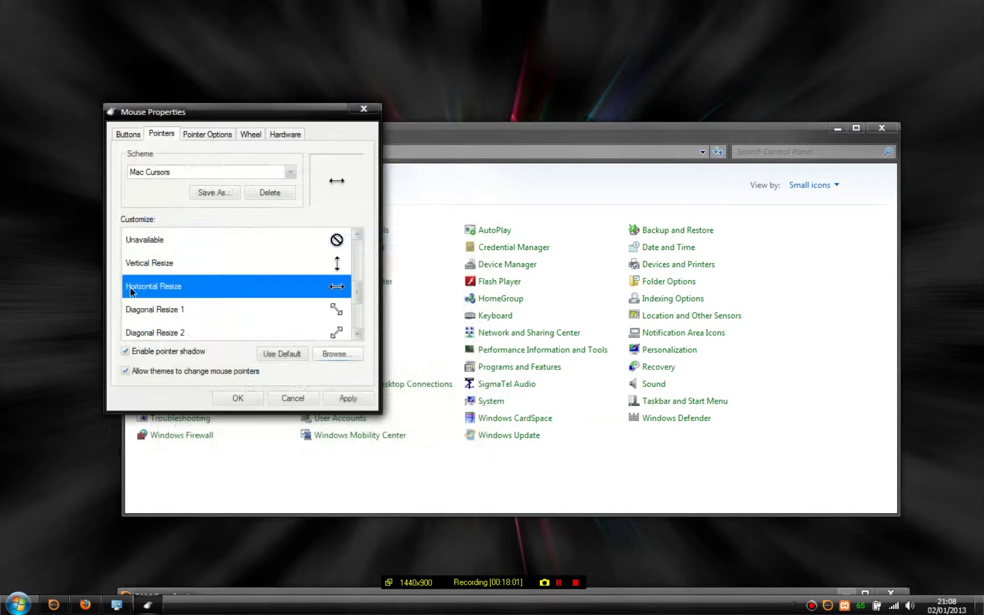
- Move the Browse dialog clear of Mouse Properties and assign Diagonal resize 1.cur to the Diagonal Resize 1 pointer
click(178, 310)
click(317, 353)
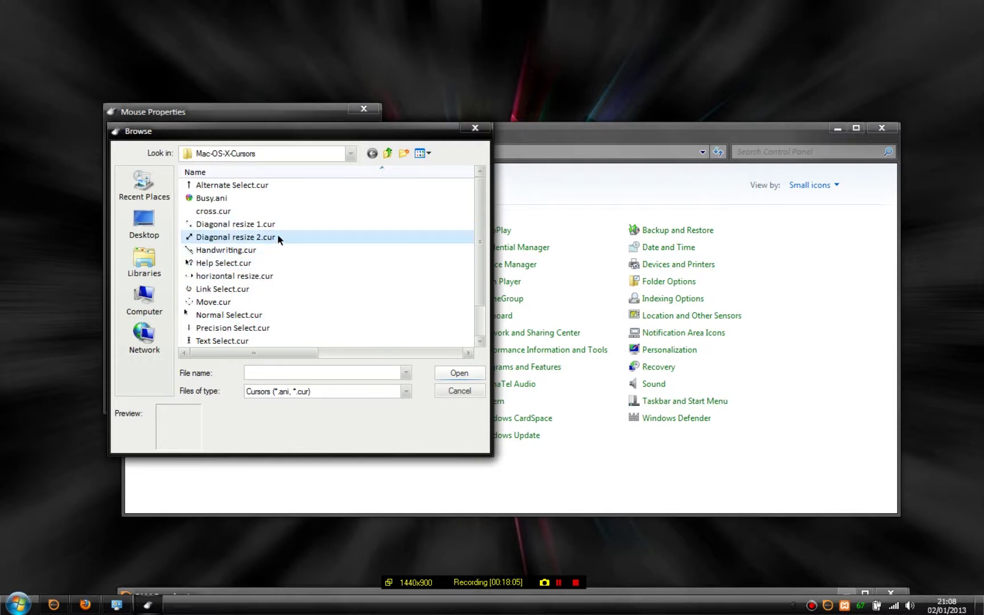
drag(341, 128, 588, 146)
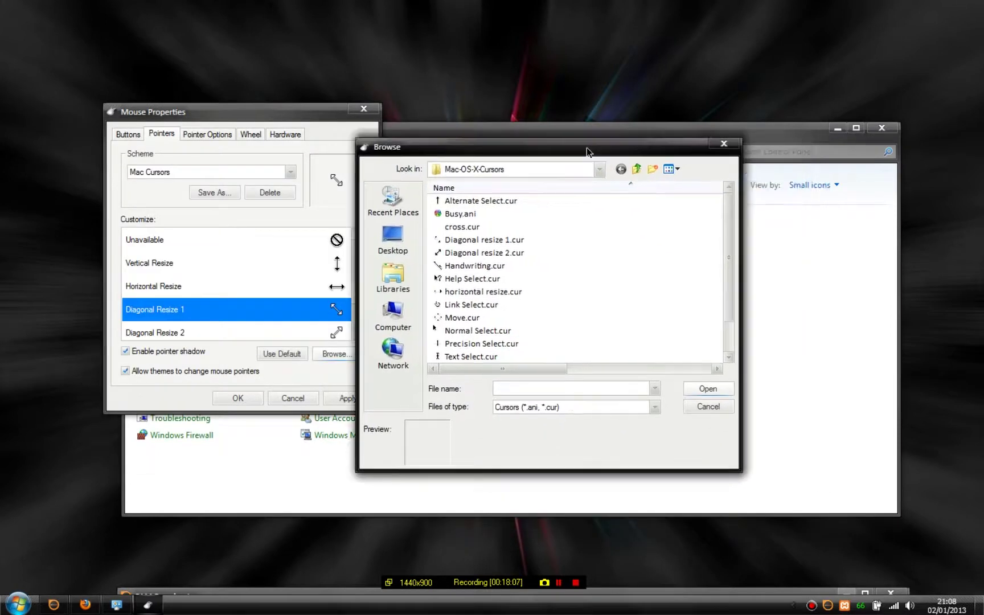
click(535, 252)
click(533, 240)
click(708, 388)
- Browse for a new Diagonal Resize 2 pointer in the Mac-OS-X-Cursors folder
click(255, 332)
click(333, 354)
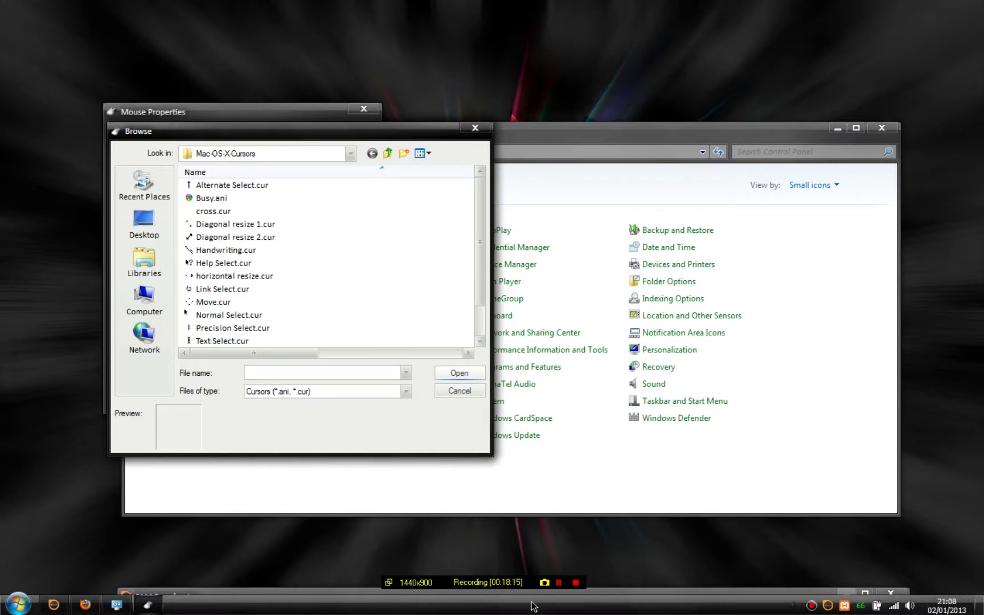
click(558, 582)
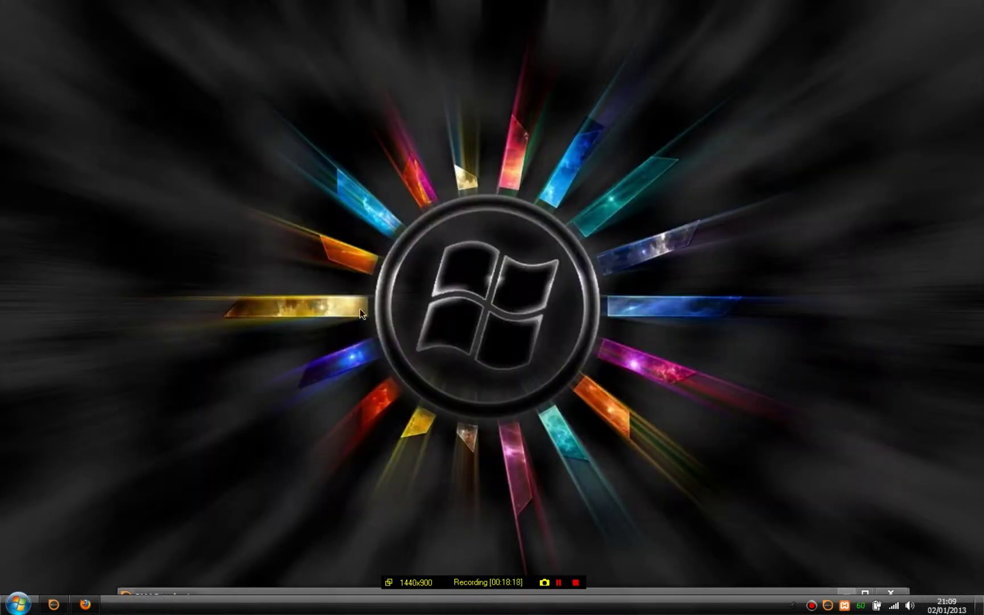